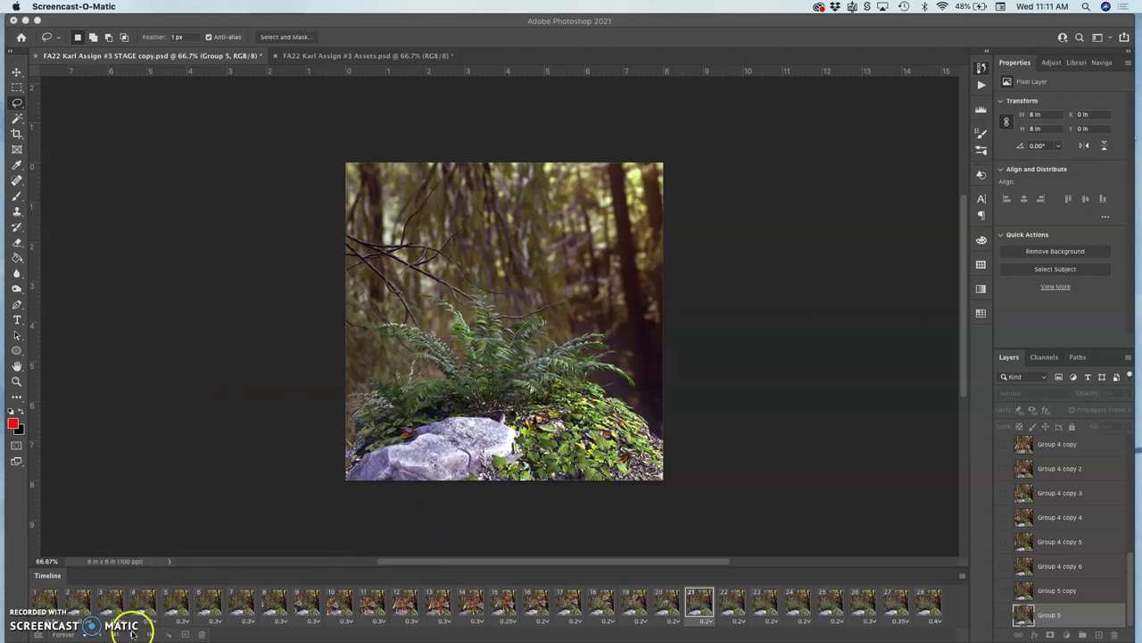
Step: Play the 28-frame fern-and-wolf animation in the Timeline panel to review it
{"action": "left_click", "coordinate": [132, 634]}
{"action": "left_click", "coordinate": [132, 633]}
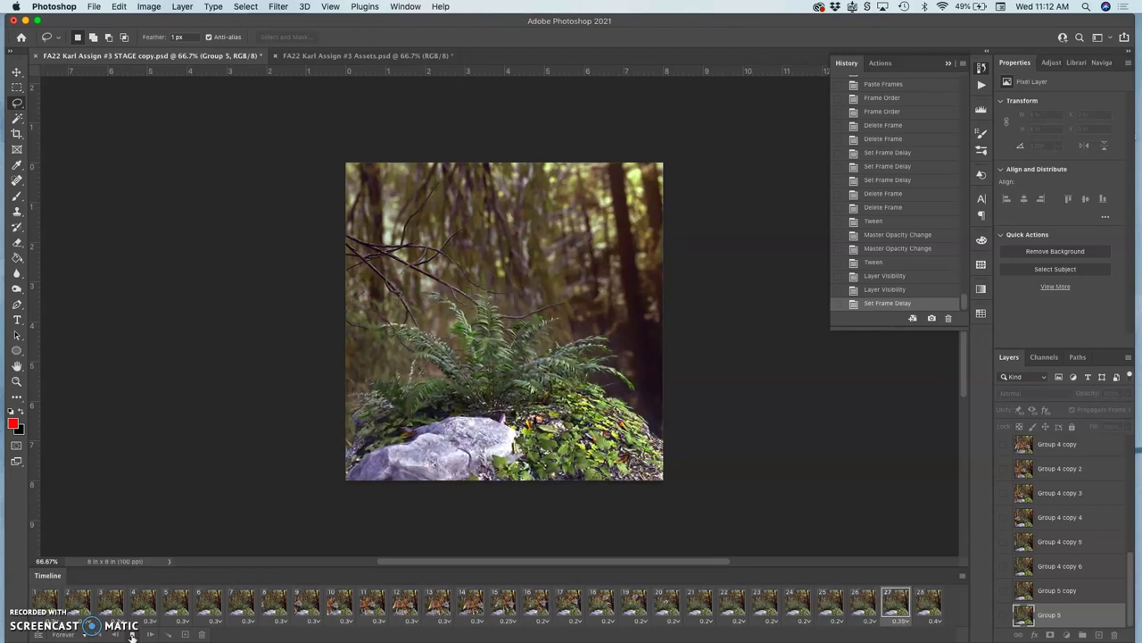
Step: Stop playback on frame 4 and save the STAGE copy document
{"action": "left_click", "coordinate": [132, 634]}
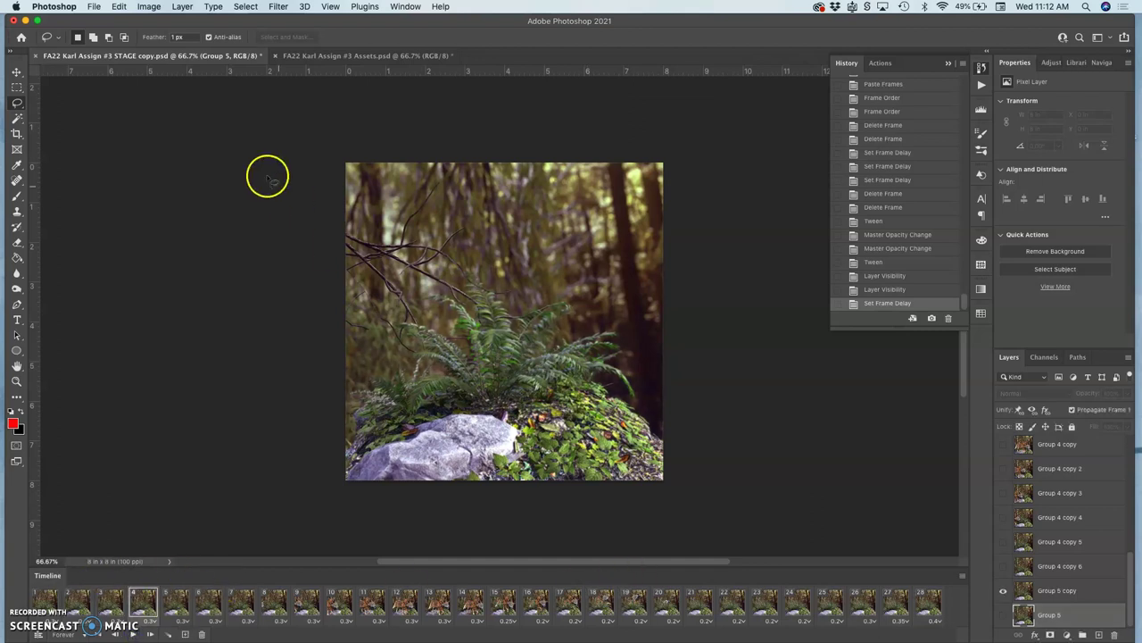
{"action": "left_click", "coordinate": [94, 7]}
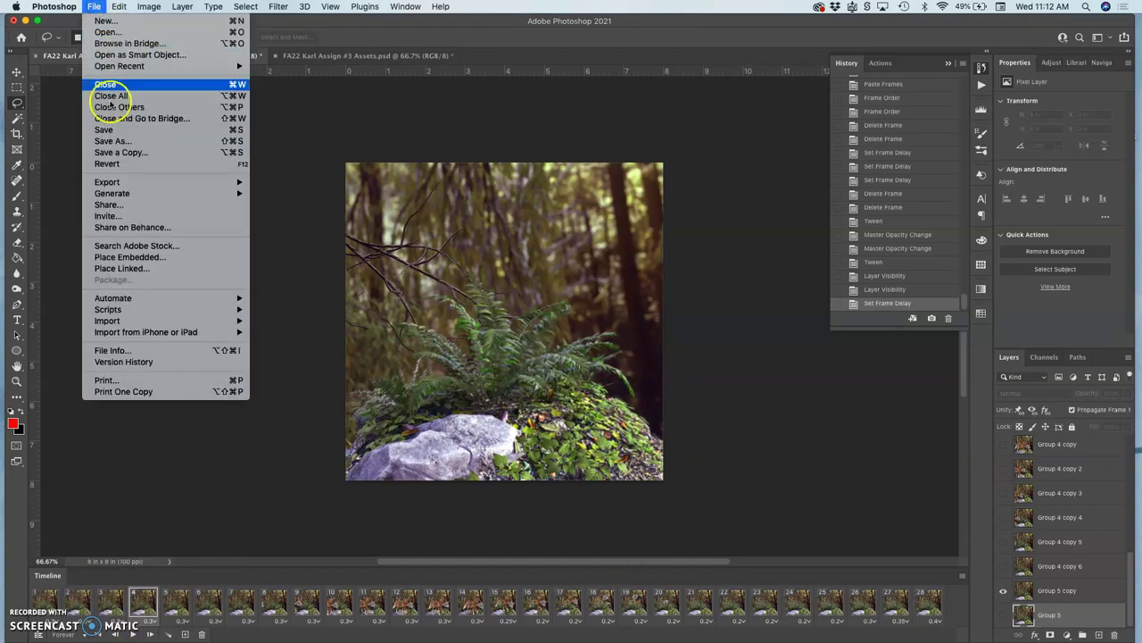
{"action": "left_click", "coordinate": [107, 130]}
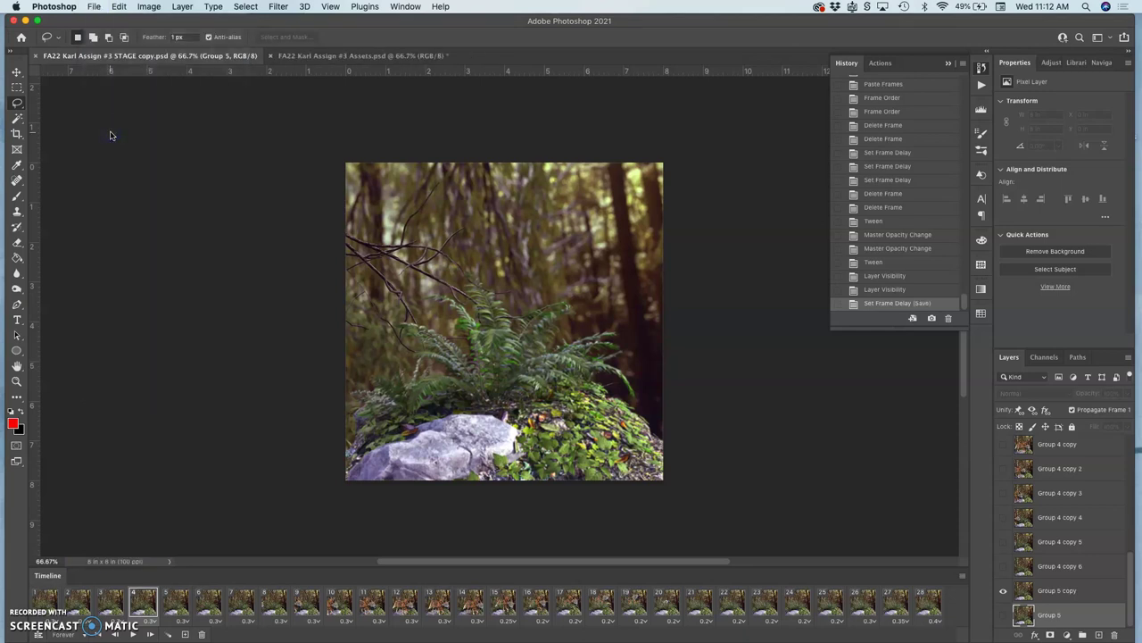
{"action": "left_click", "coordinate": [95, 7]}
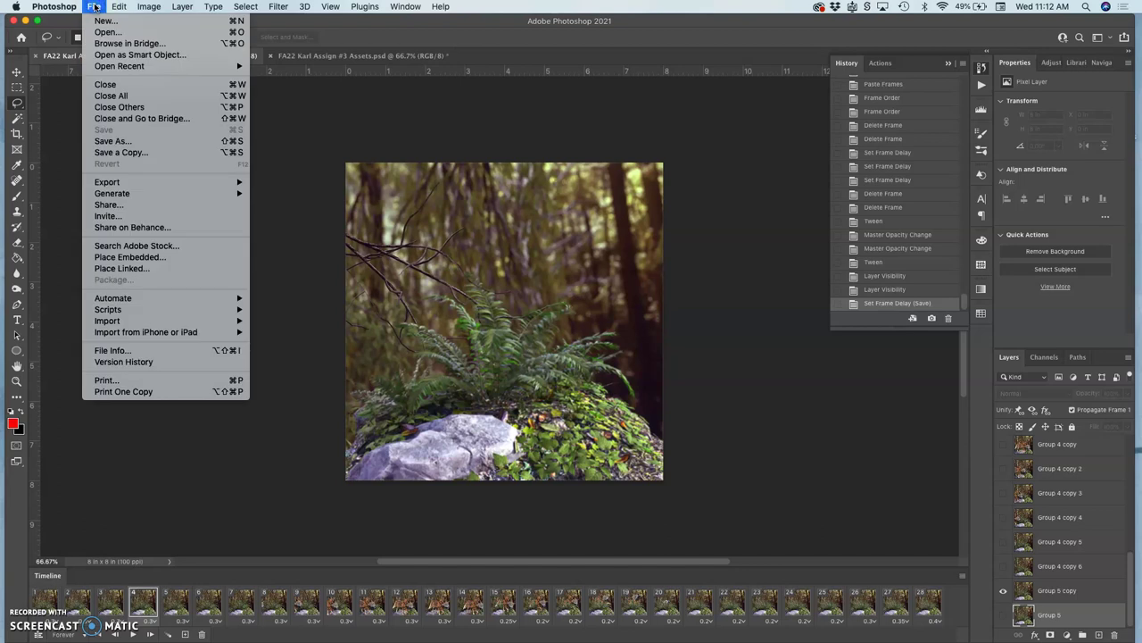
Step: Open Save for Web (Legacy) to preview the animation as an 800×800, 256-color GIF looping Forever
{"action": "mouse_move", "coordinate": [107, 182]}
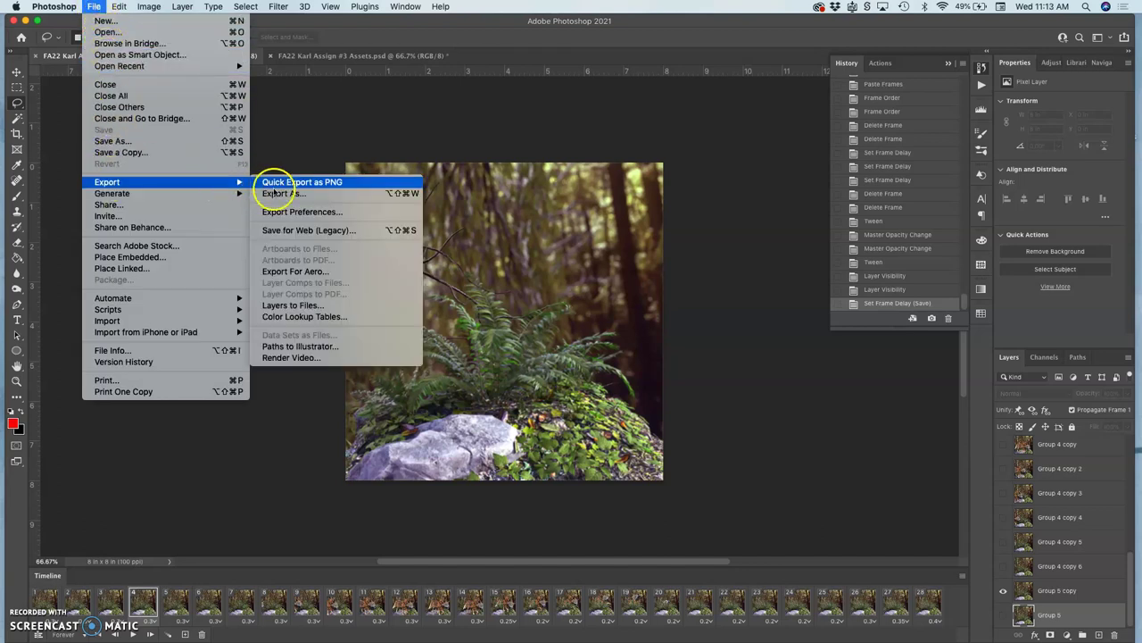
{"action": "left_click", "coordinate": [286, 231]}
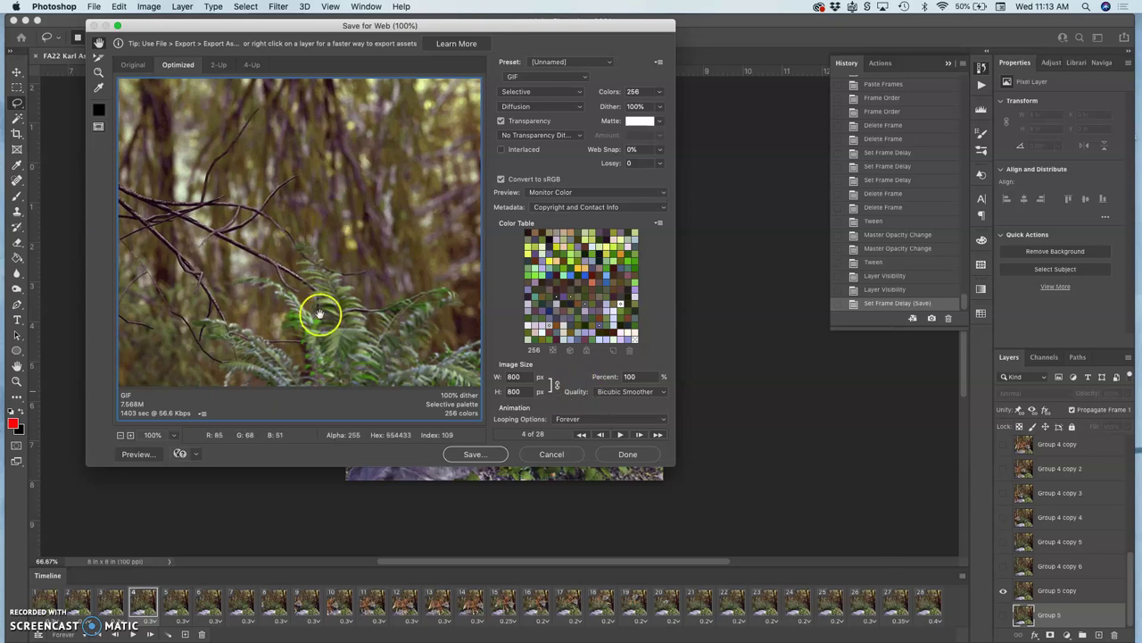
{"action": "left_click", "coordinate": [363, 270]}
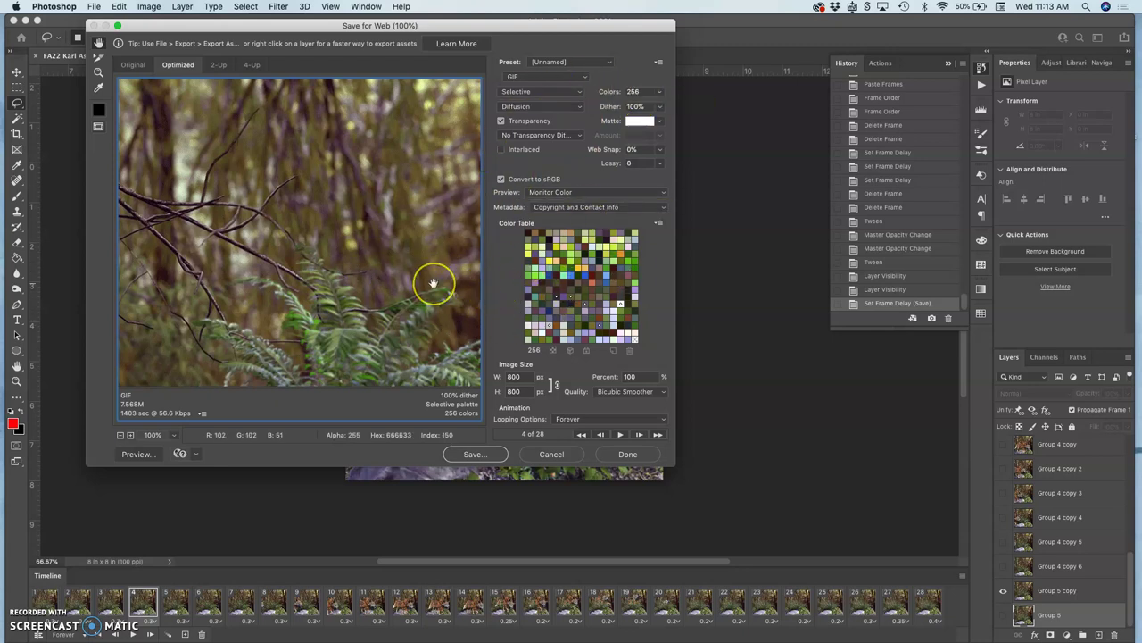
{"action": "scroll", "coordinate": [432, 282], "scroll_direction": "down", "scroll_amount": 5}
{"action": "scroll", "coordinate": [432, 282], "scroll_direction": "left", "scroll_amount": 3}
{"action": "scroll", "coordinate": [432, 282], "scroll_direction": "up", "scroll_amount": 5}
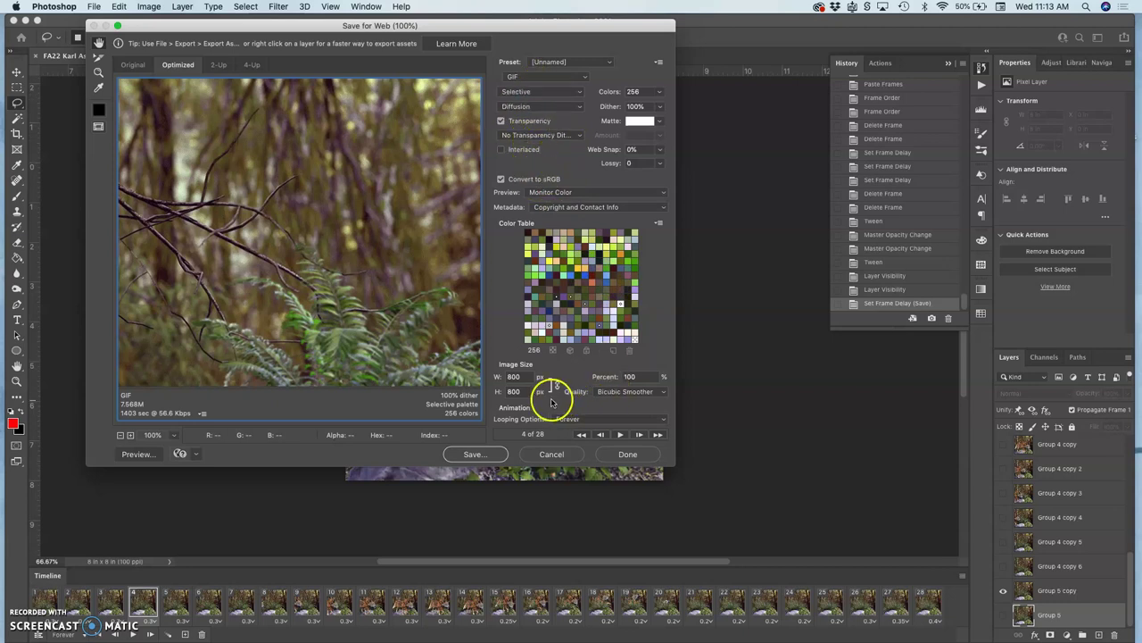
Step: Play the GIF preview through its 28 frames and zoom the preview out to 50%
{"action": "left_click", "coordinate": [121, 436]}
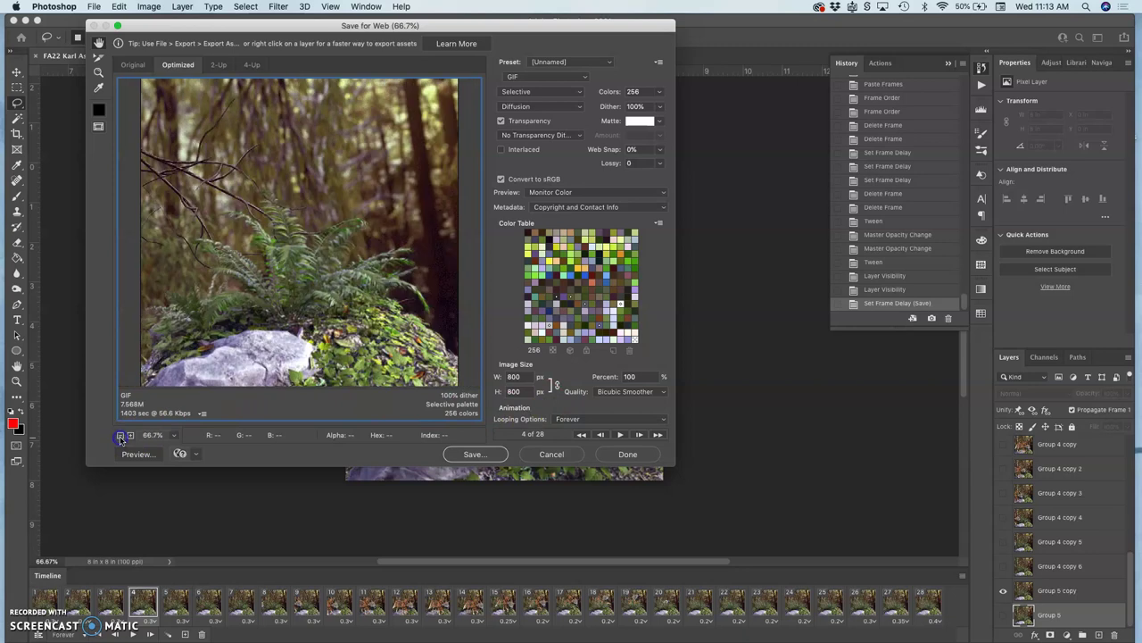
{"action": "left_click", "coordinate": [620, 434]}
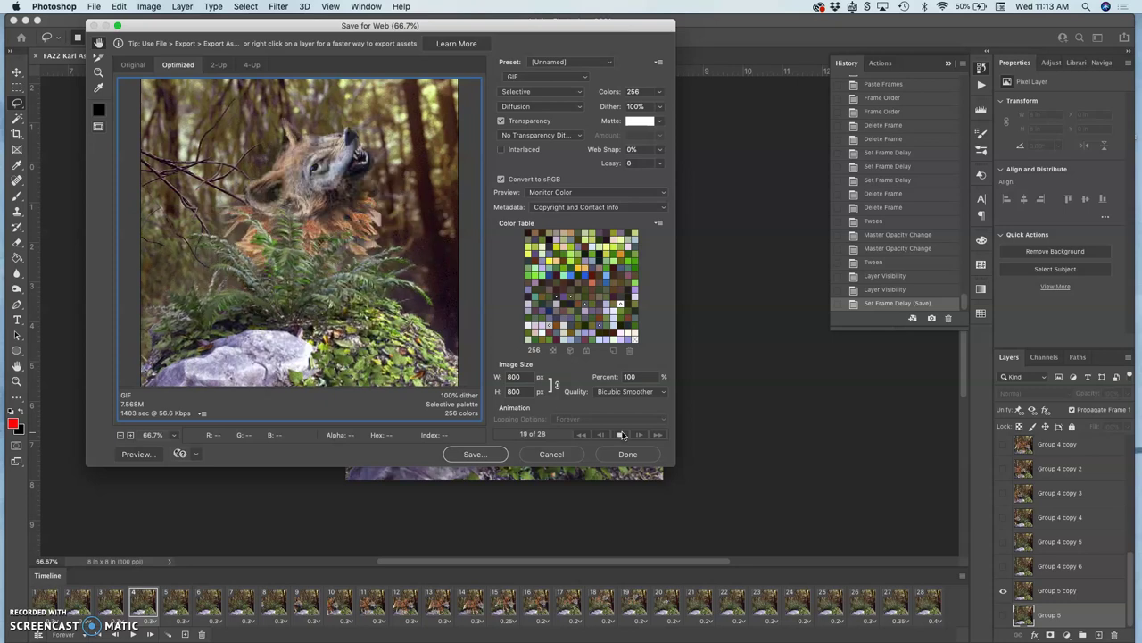
{"action": "left_click", "coordinate": [502, 406]}
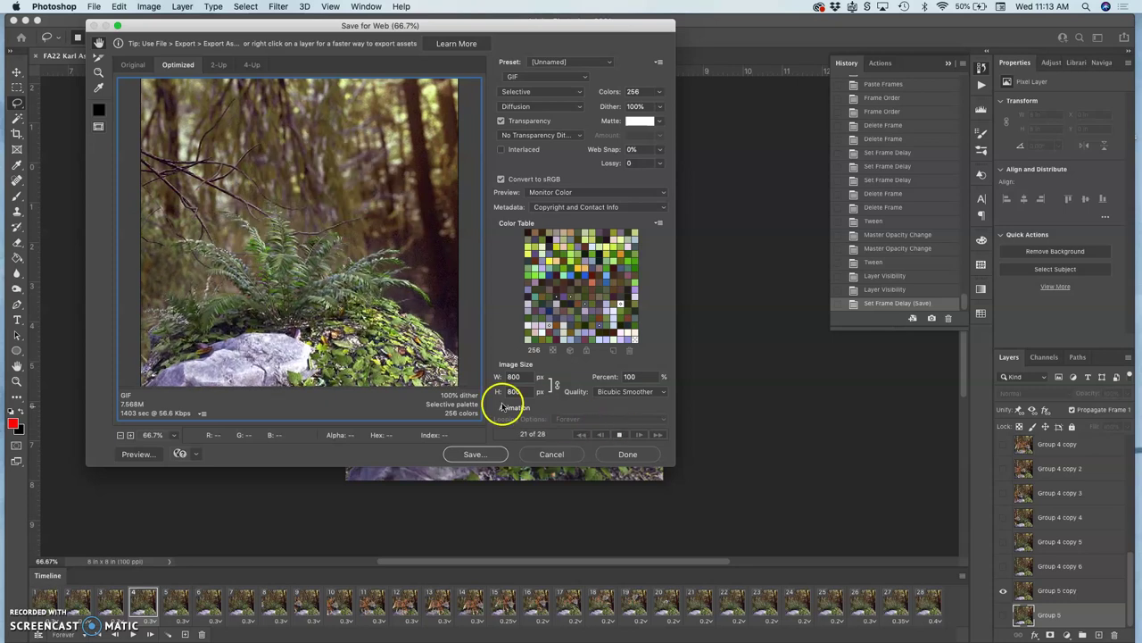
{"action": "left_click", "coordinate": [119, 436]}
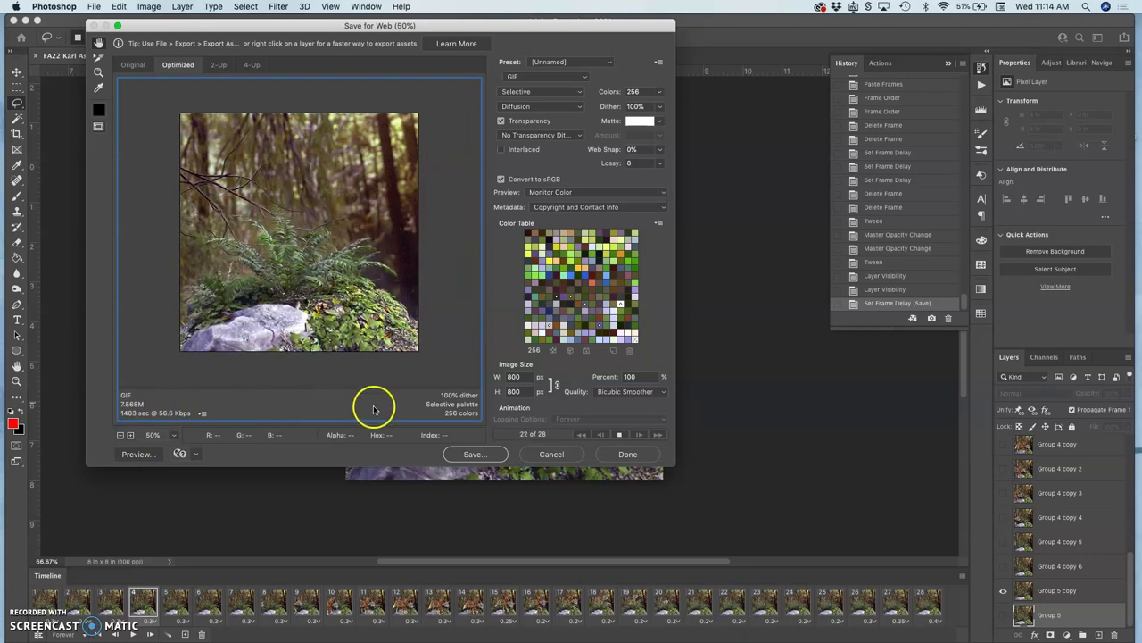
Step: Save the optimized STAGE-copy GIF into the Assignment #3 GIF Animation folder
{"action": "left_click", "coordinate": [479, 454]}
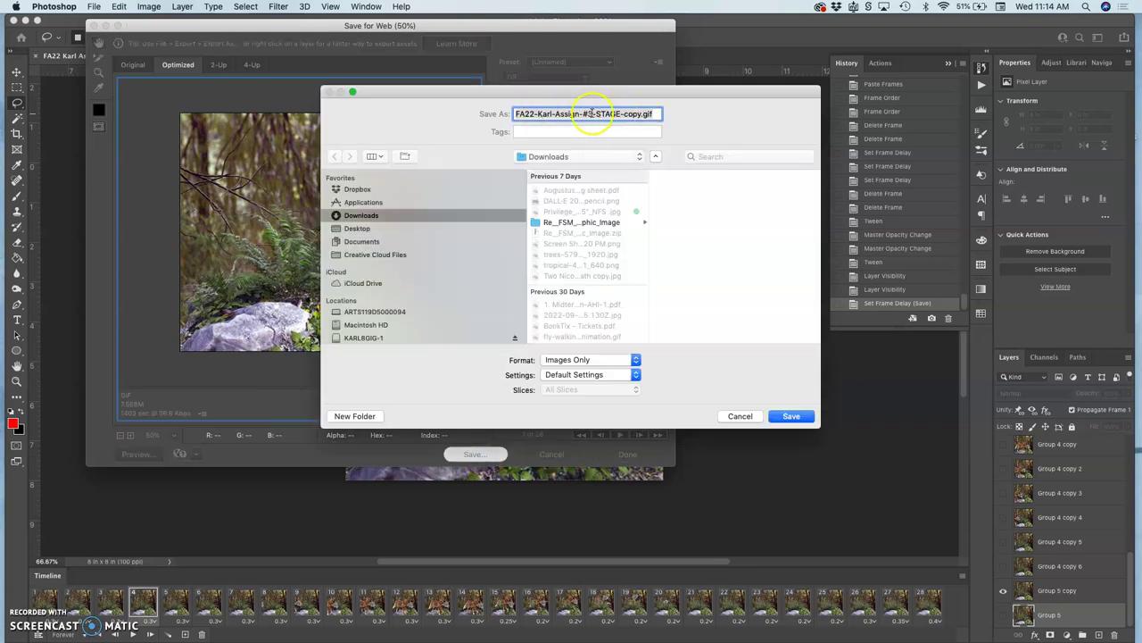
{"action": "left_click", "coordinate": [611, 114]}
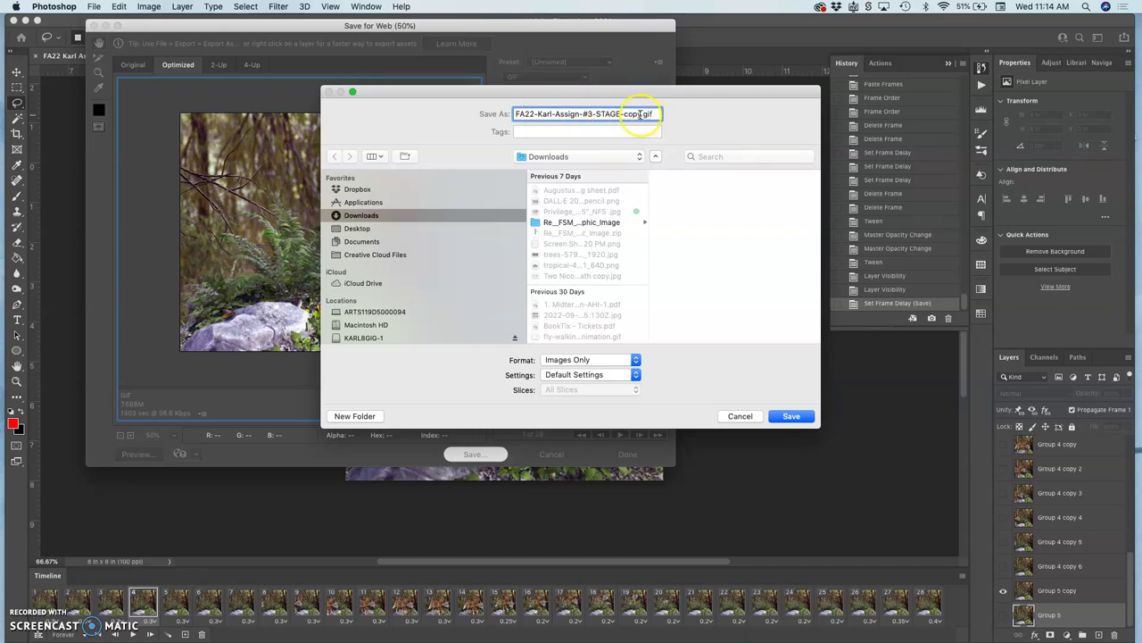
{"action": "left_click", "coordinate": [571, 157]}
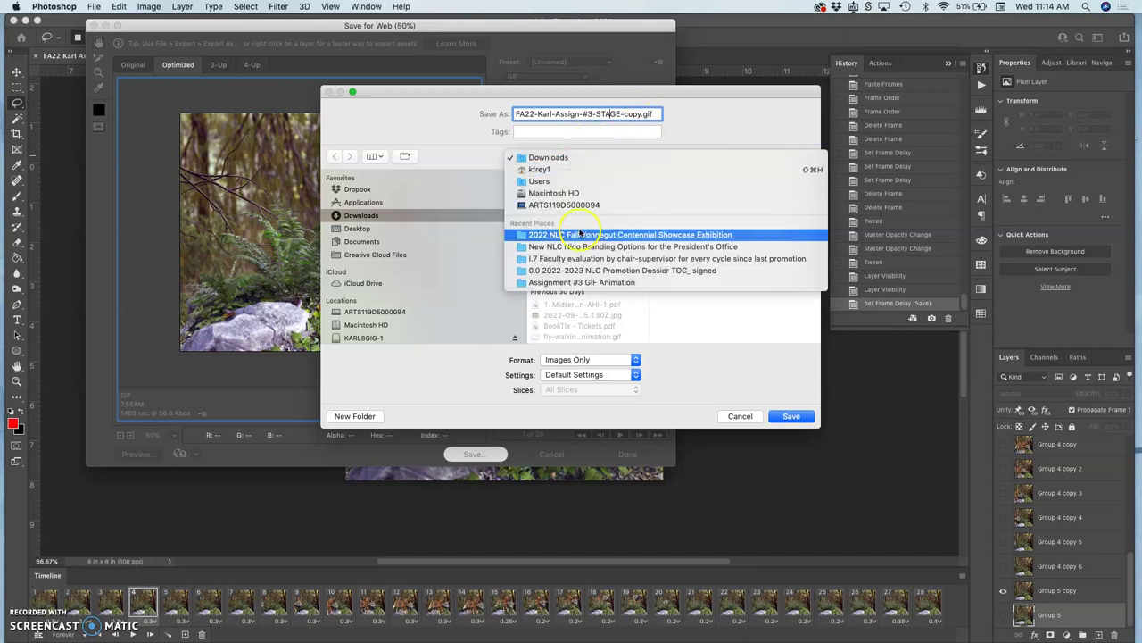
{"action": "left_click", "coordinate": [576, 296]}
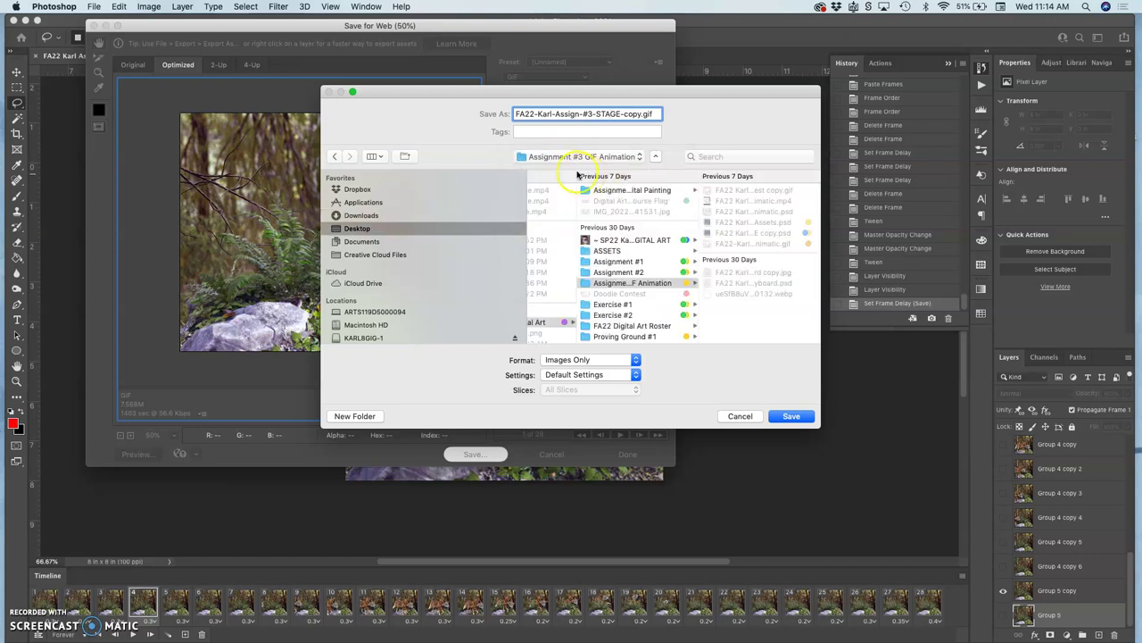
{"action": "left_click", "coordinate": [793, 416]}
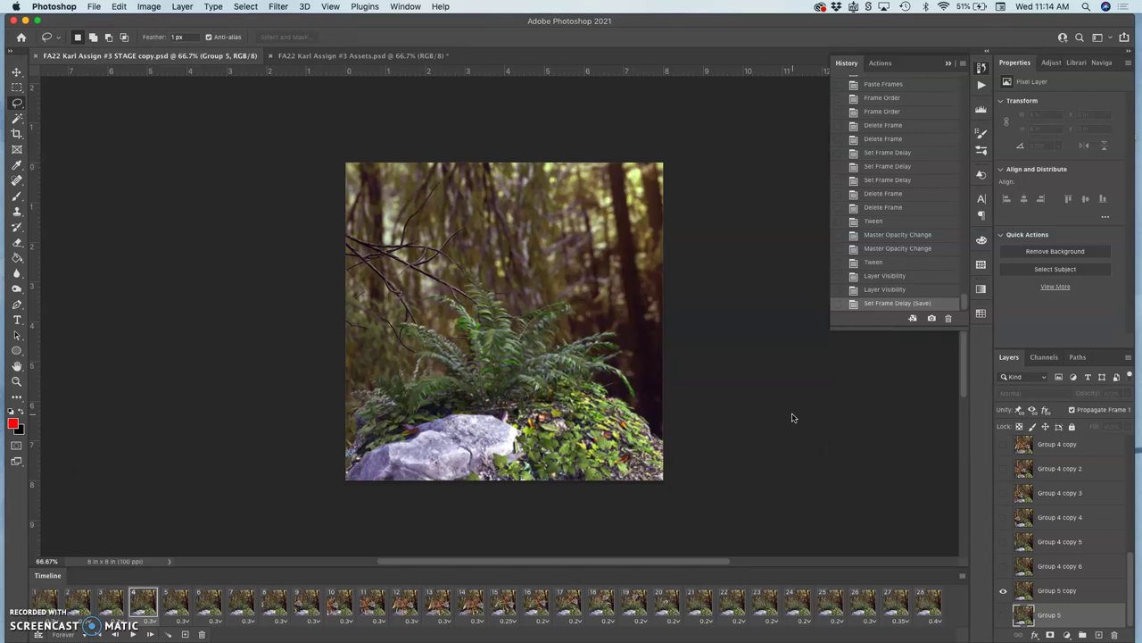
Step: Cancel the Save a Copy dialog without saving, then press F11 to show the desktop
{"action": "left_click", "coordinate": [94, 6]}
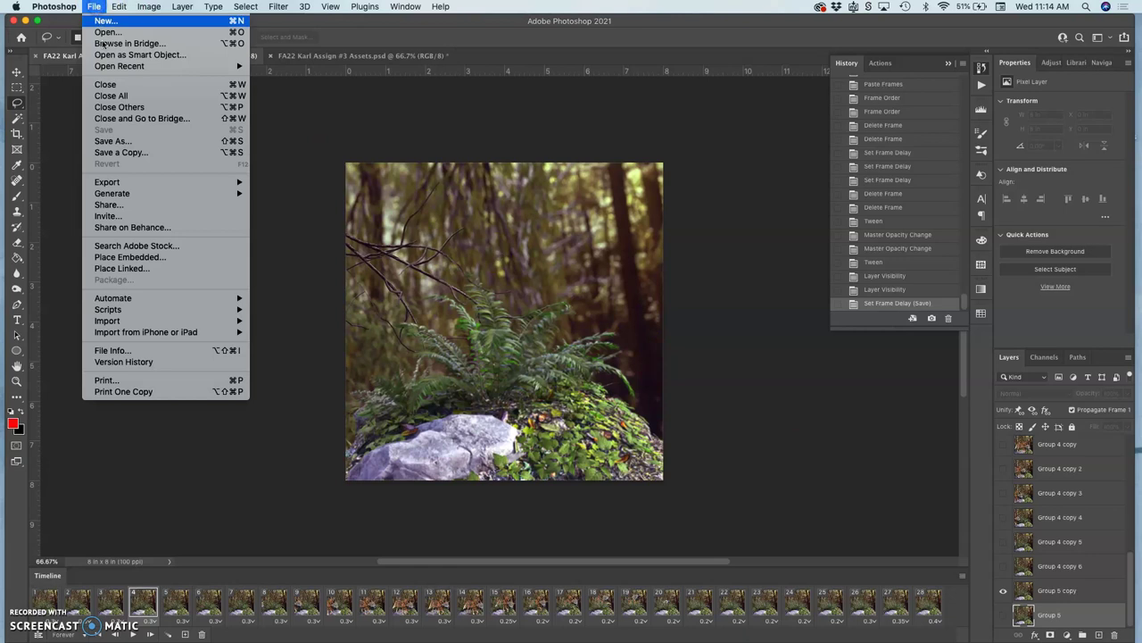
{"action": "left_click", "coordinate": [117, 153]}
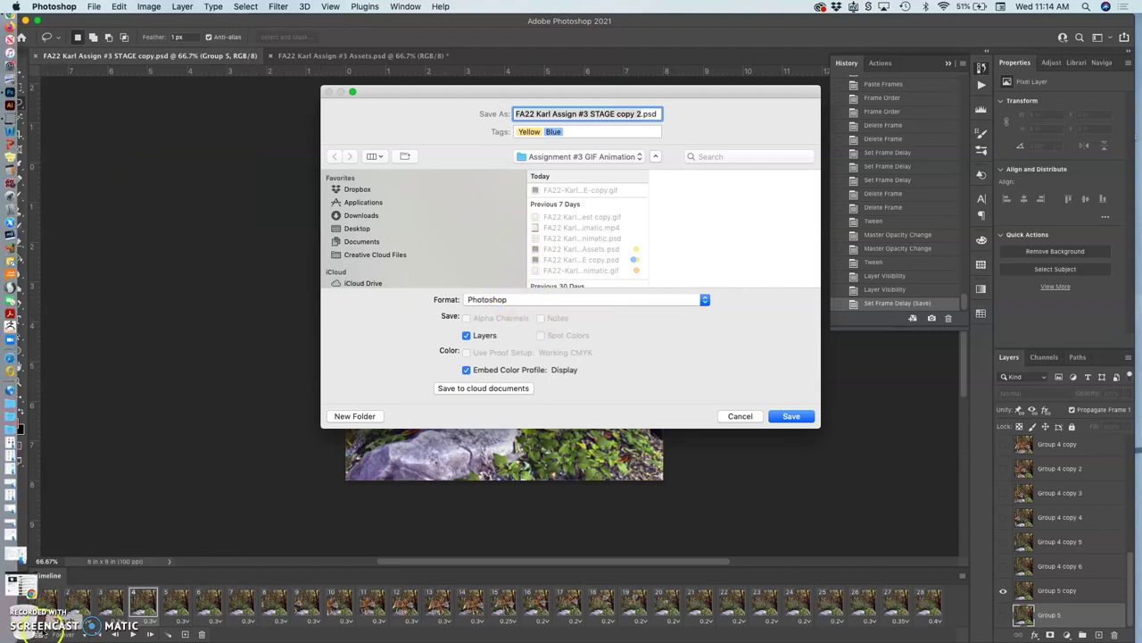
{"action": "left_click", "coordinate": [32, 615]}
{"action": "left_click", "coordinate": [209, 319]}
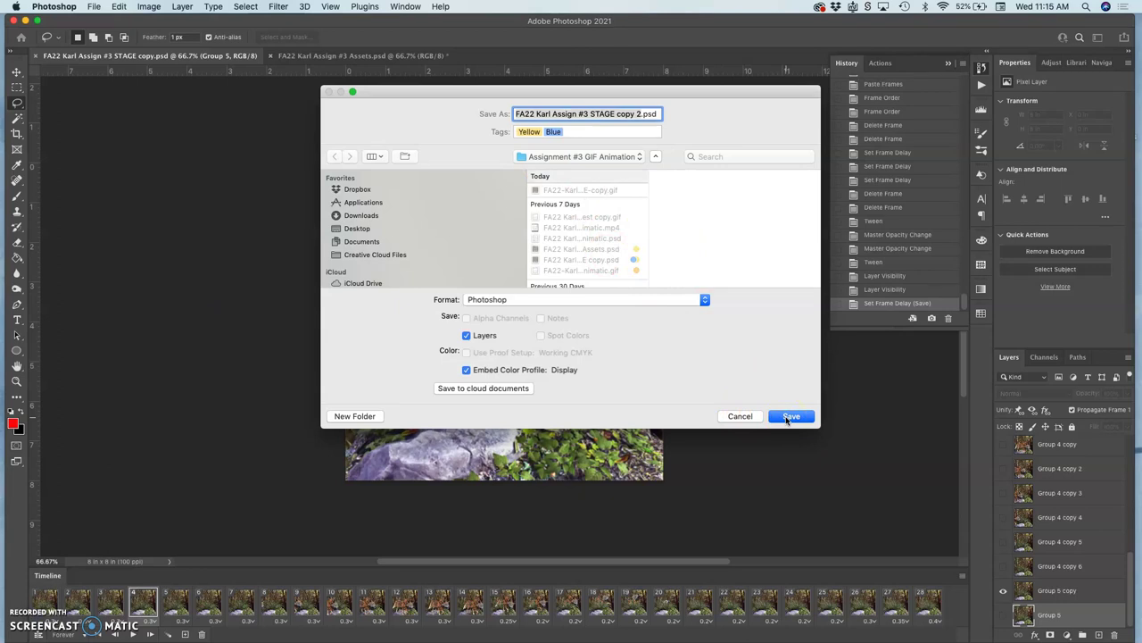
{"action": "left_click", "coordinate": [741, 416]}
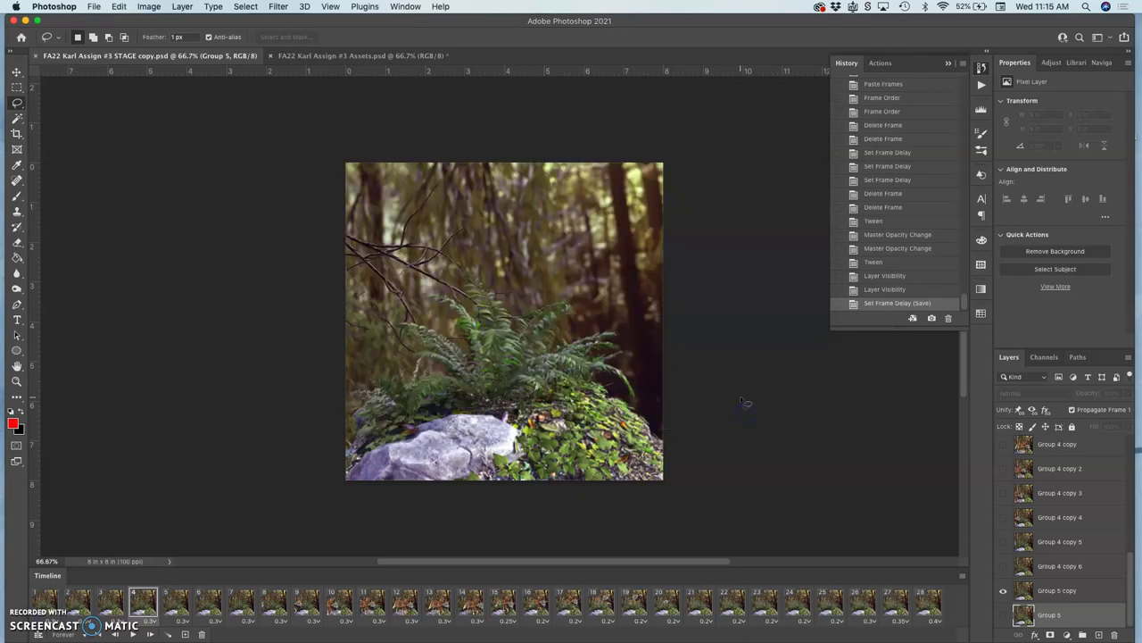
{"action": "key", "text": "F11"}
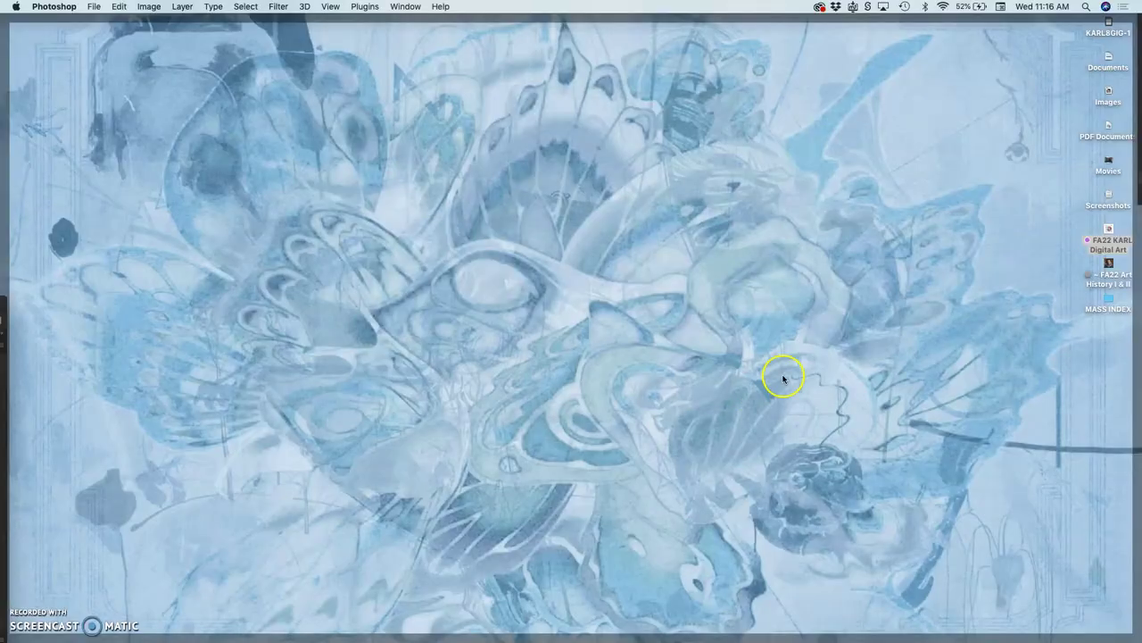
Step: Open the Assignment #3 GIF Animation folder and tag the exported GIF orange
{"action": "double_click", "coordinate": [1107, 233]}
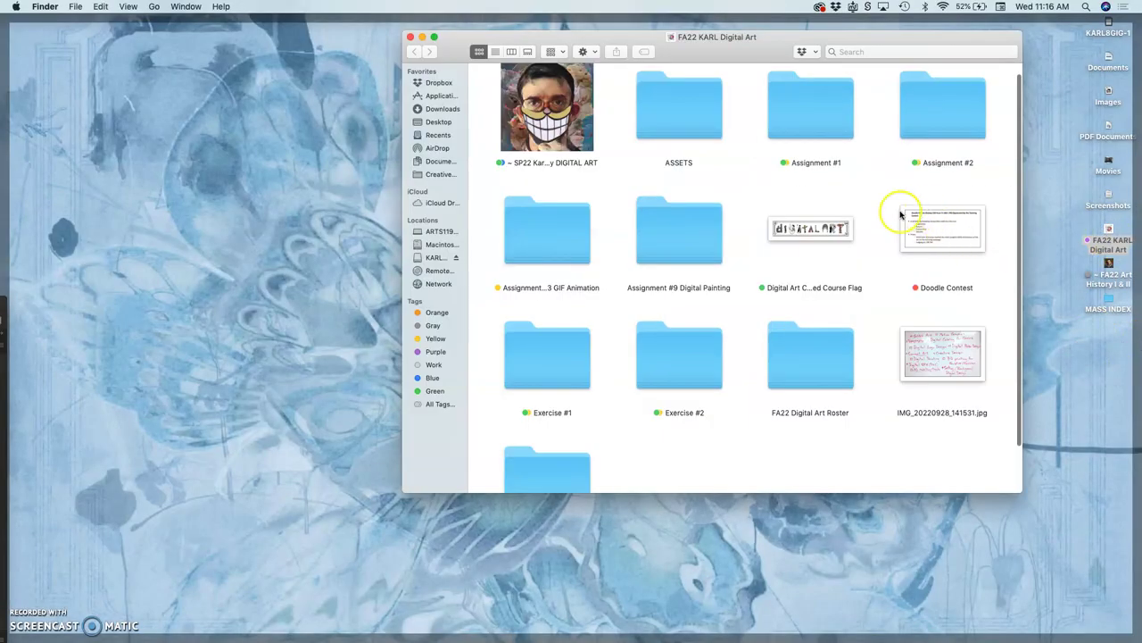
{"action": "left_click", "coordinate": [565, 242]}
{"action": "double_click", "coordinate": [565, 242]}
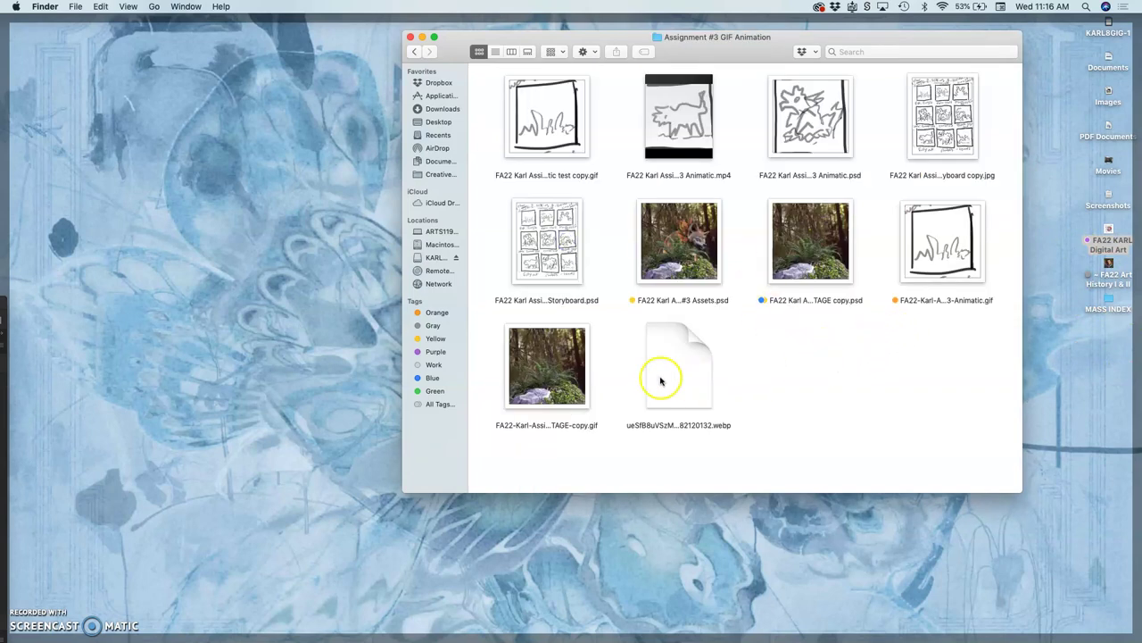
{"action": "right_click", "coordinate": [557, 379]}
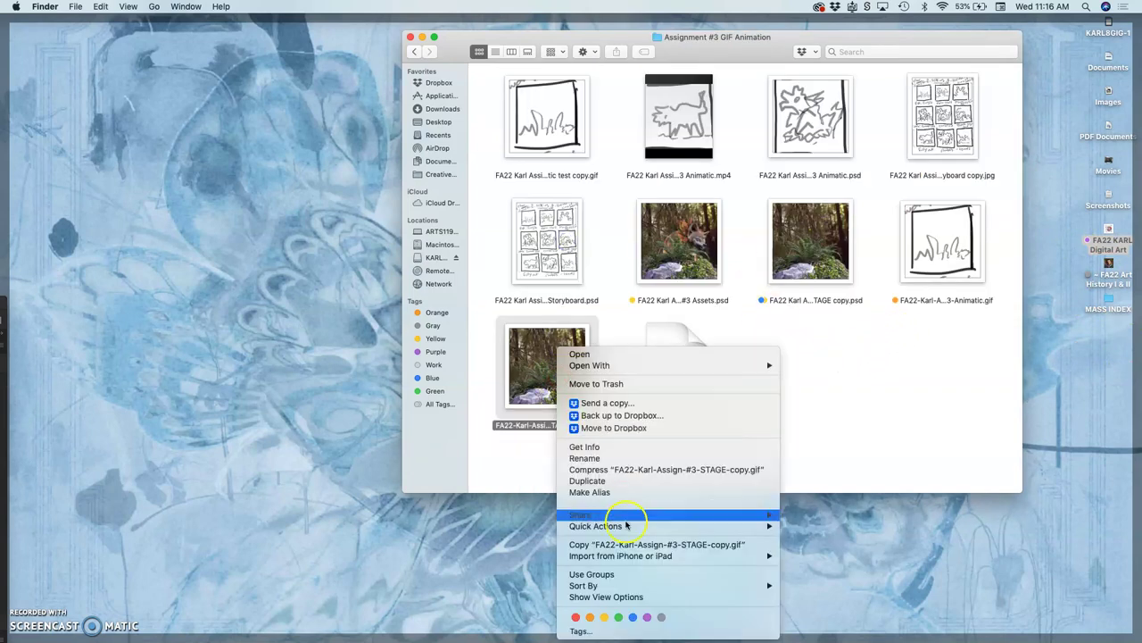
{"action": "left_click", "coordinate": [590, 617]}
{"action": "left_click", "coordinate": [605, 462]}
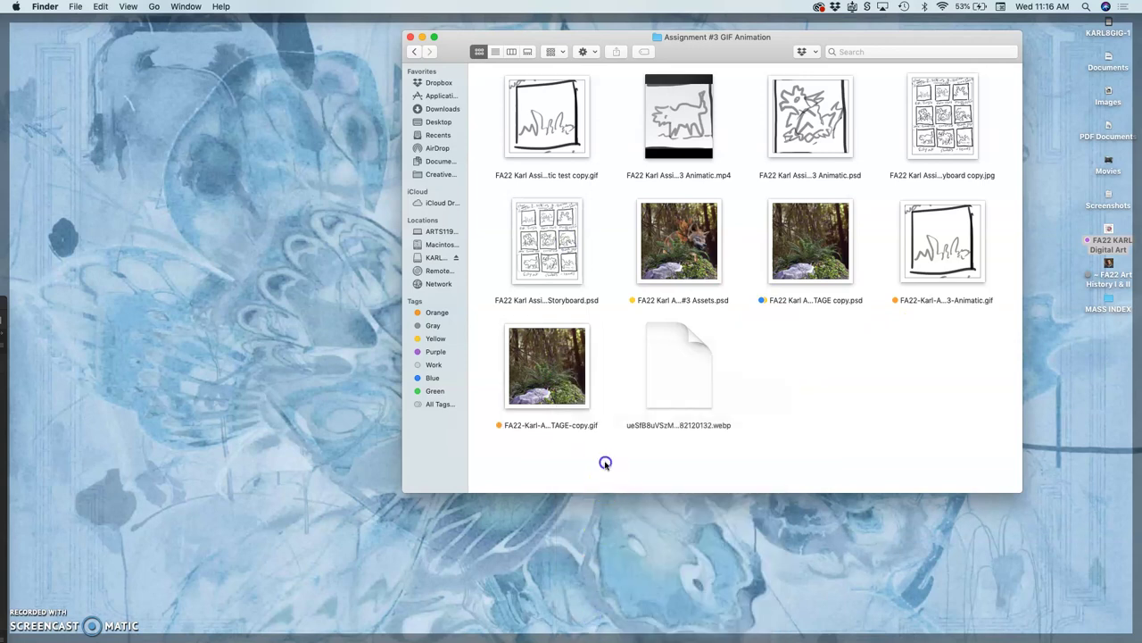
Step: Open the exported STAGE-copy GIF with Safari
{"action": "right_click", "coordinate": [564, 393]}
{"action": "mouse_move", "coordinate": [582, 373]}
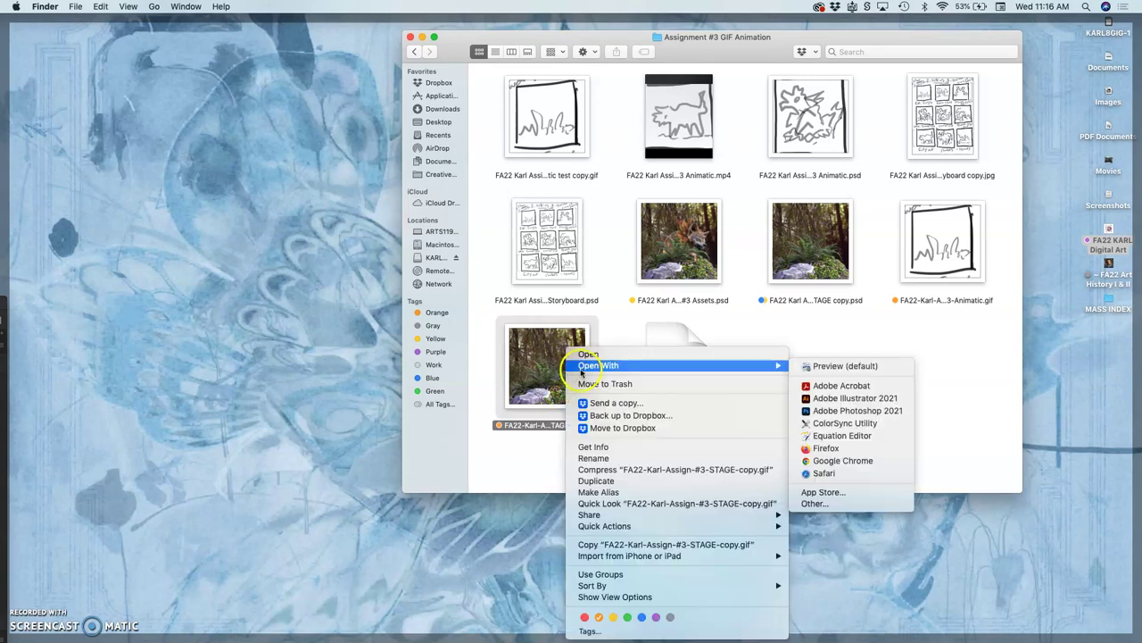
{"action": "mouse_move", "coordinate": [772, 366]}
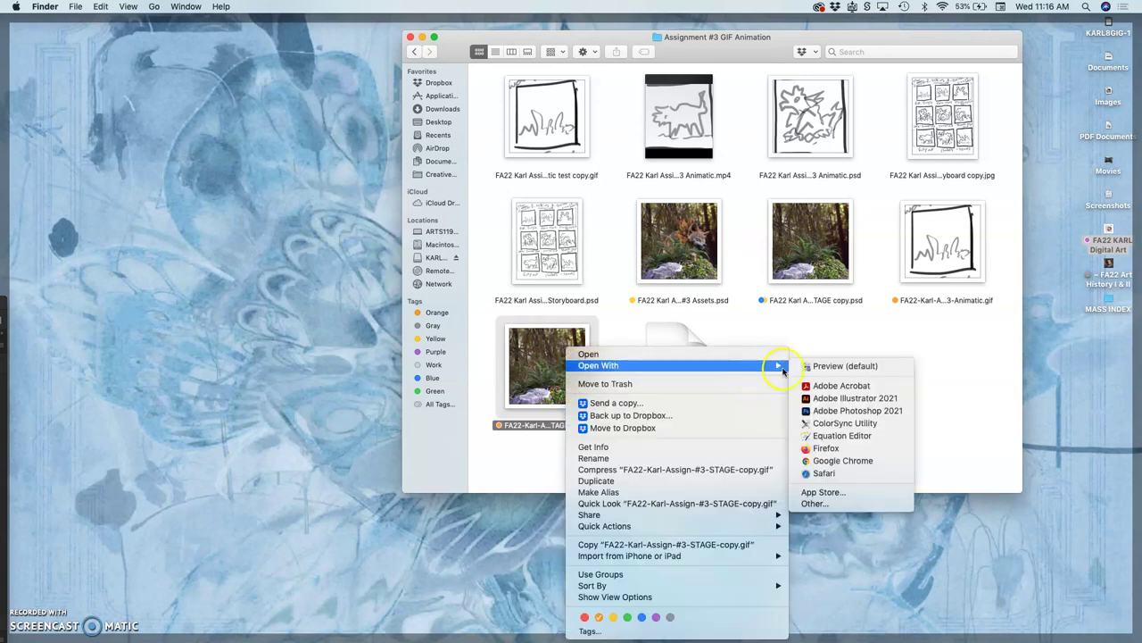
{"action": "left_click", "coordinate": [834, 473]}
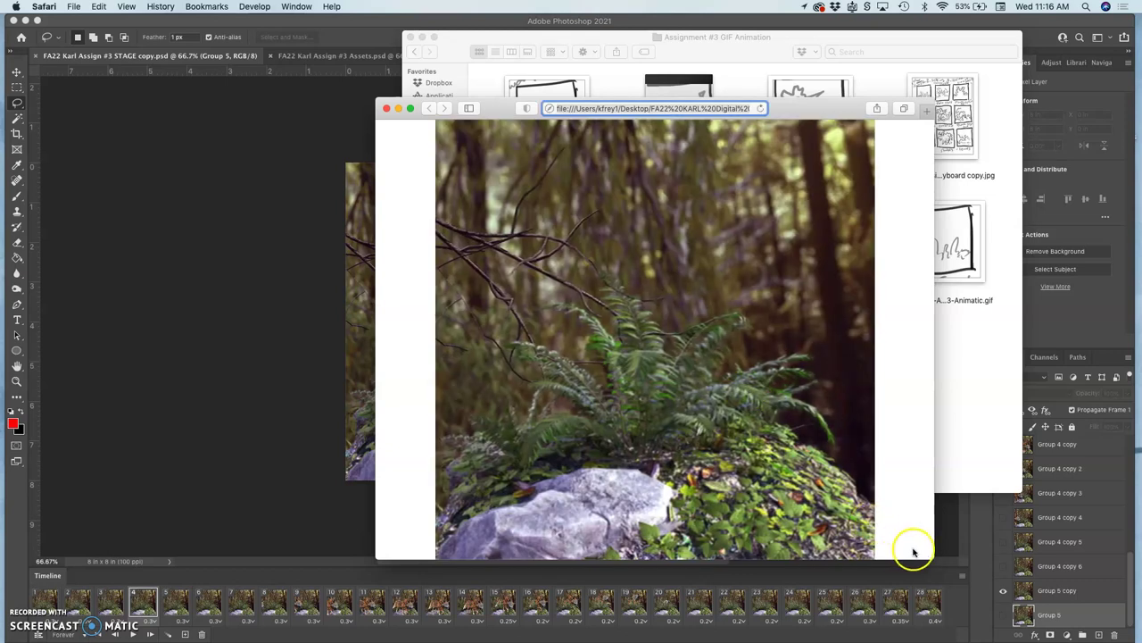
Step: Enlarge the Safari window to watch the wolf GIF play, then close it
{"action": "left_click_drag", "start_coordinate": [938, 560], "coordinate": [1037, 636]}
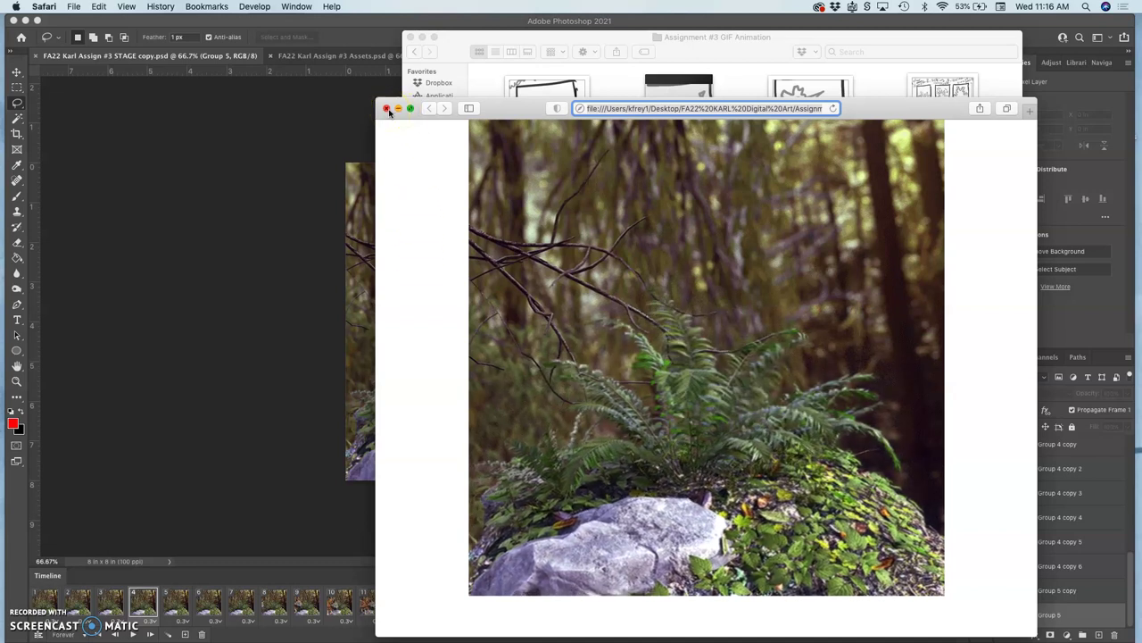
{"action": "left_click", "coordinate": [387, 109]}
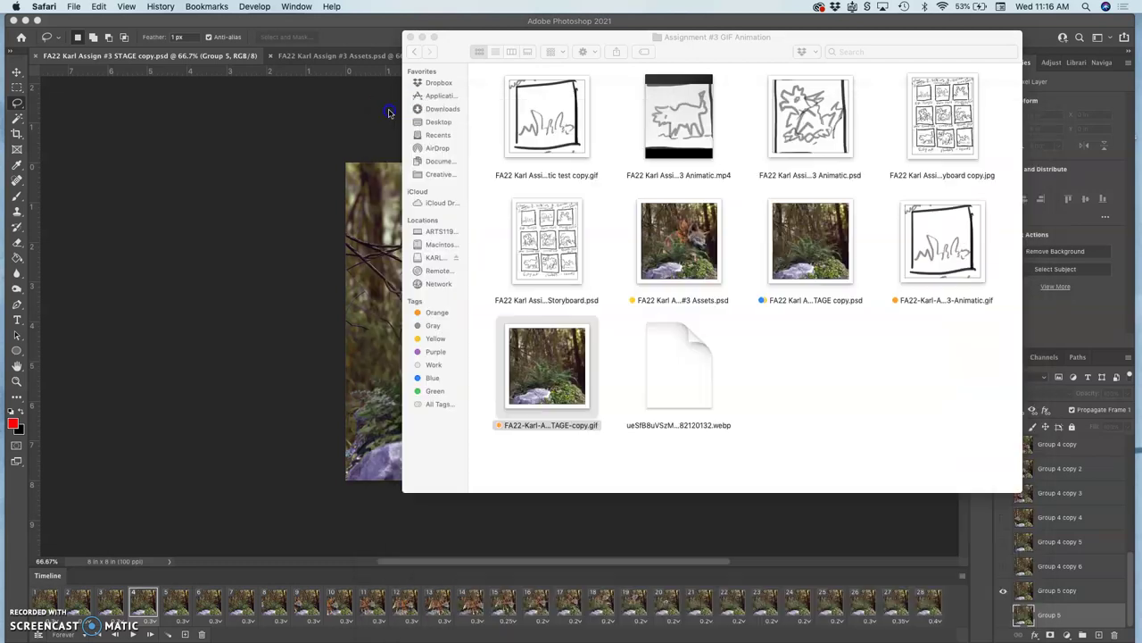
Step: Convert the frame animation to a video timeline and briefly play it to preview the wolf
{"action": "left_click", "coordinate": [333, 174]}
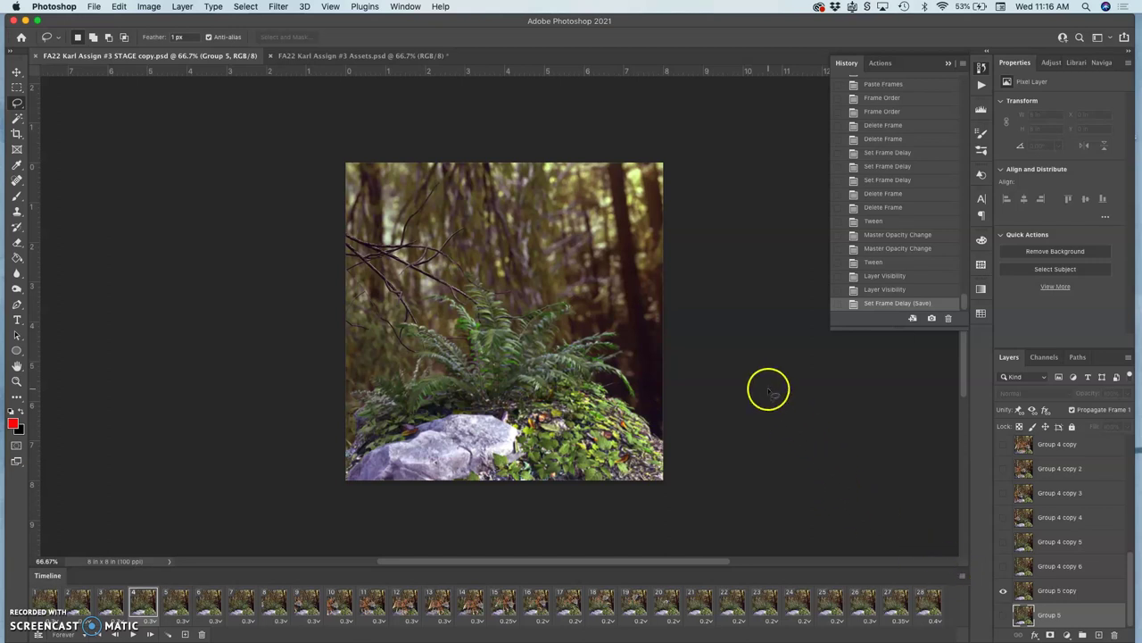
{"action": "left_click", "coordinate": [99, 7]}
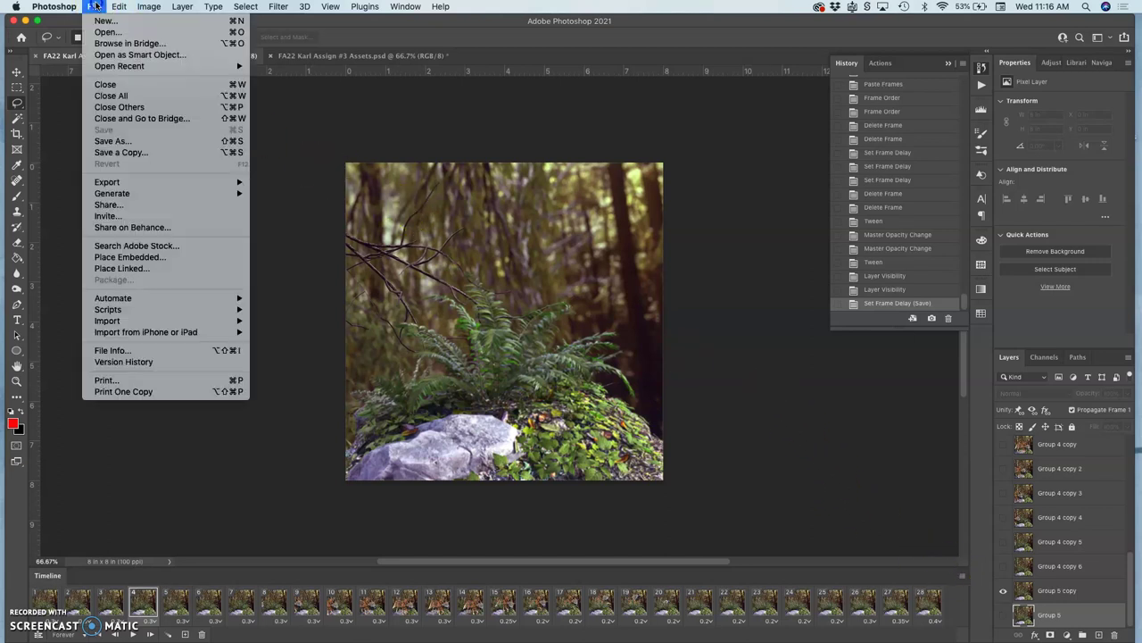
{"action": "left_click", "coordinate": [297, 127]}
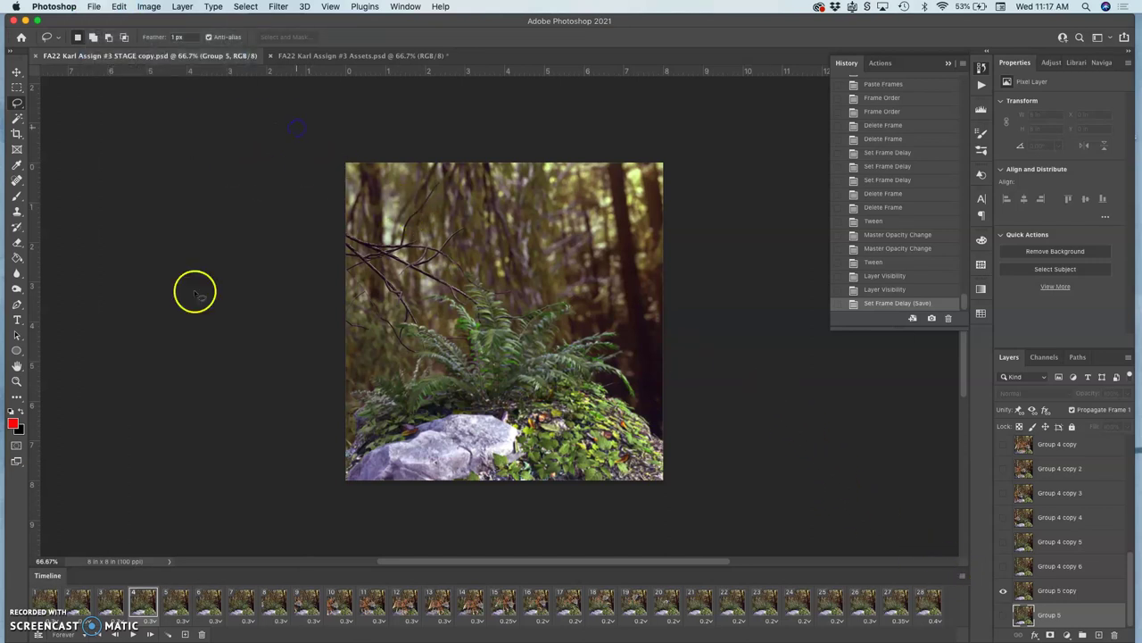
{"action": "left_click", "coordinate": [39, 635]}
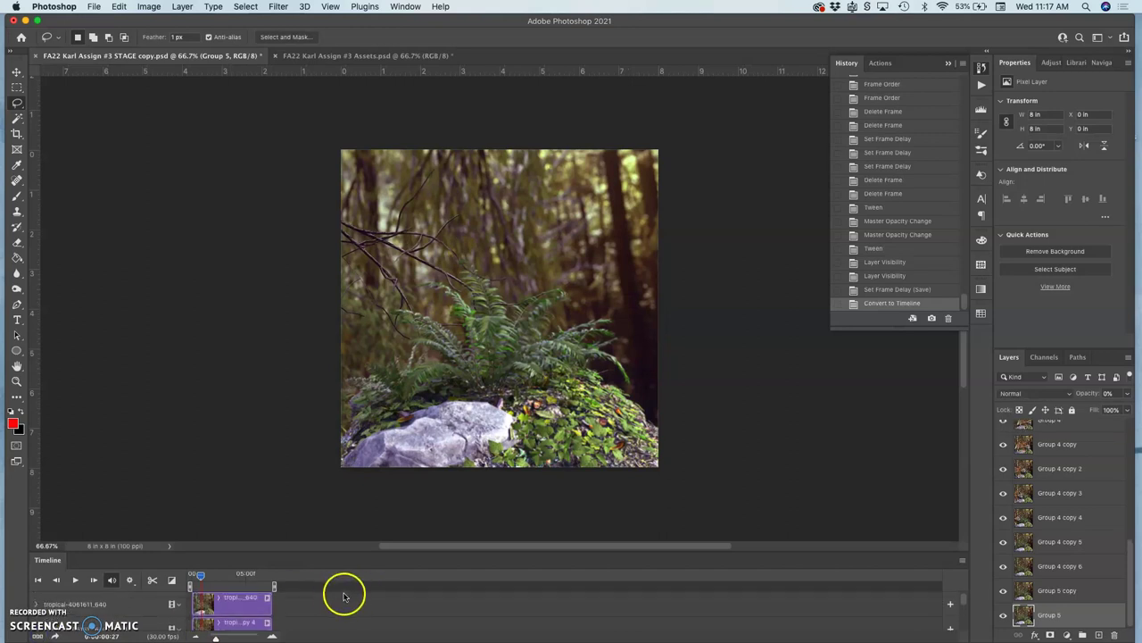
{"action": "left_click", "coordinate": [72, 580]}
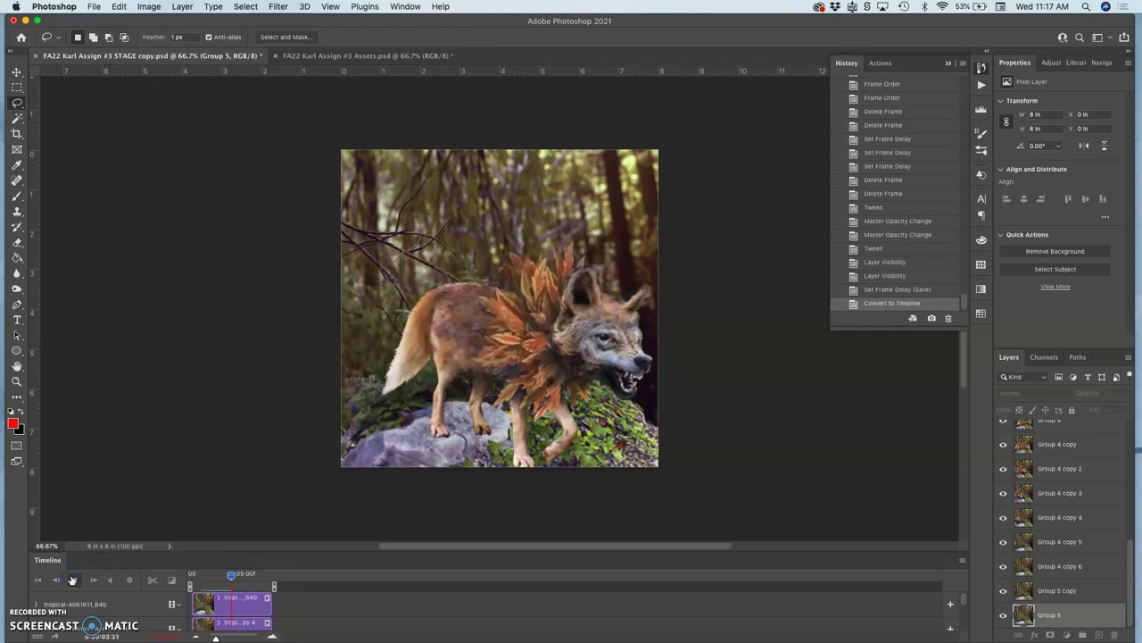
{"action": "left_click", "coordinate": [72, 579]}
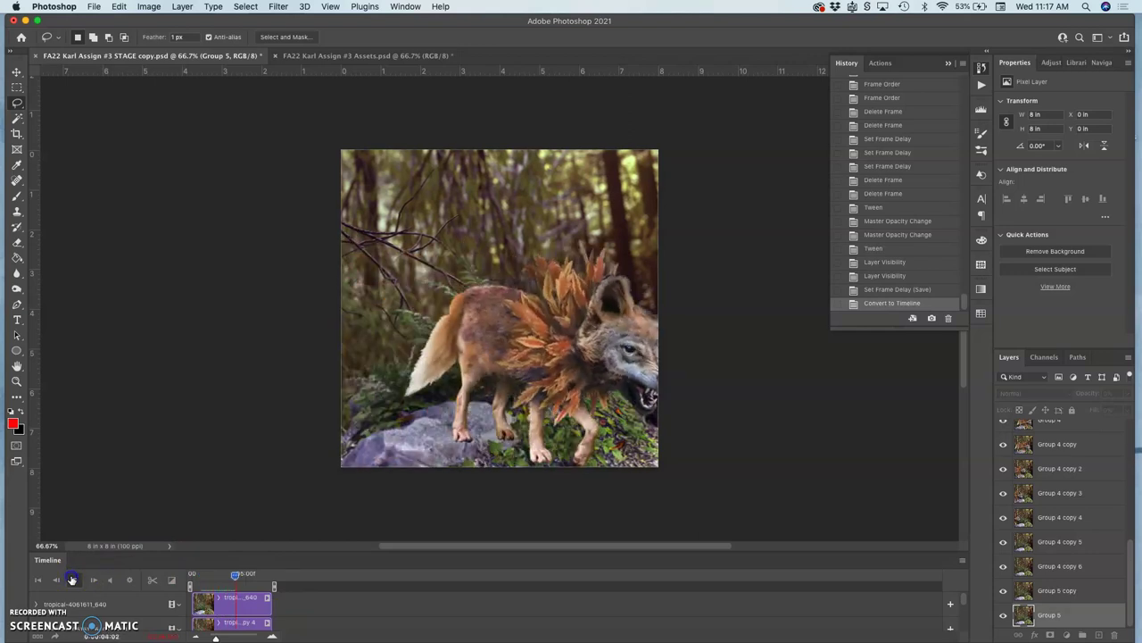
{"action": "left_click", "coordinate": [962, 563]}
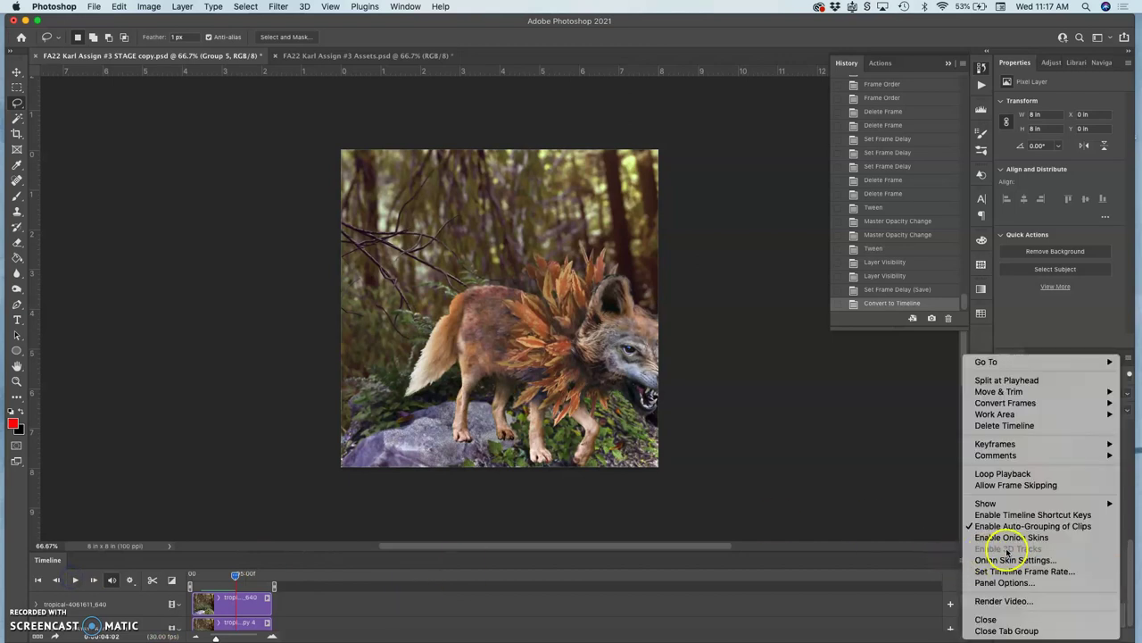
Step: Render the timeline as an H.264, 800×800, 30 fps STAGE-copy MP4 into Downloads
{"action": "left_click", "coordinate": [1008, 602]}
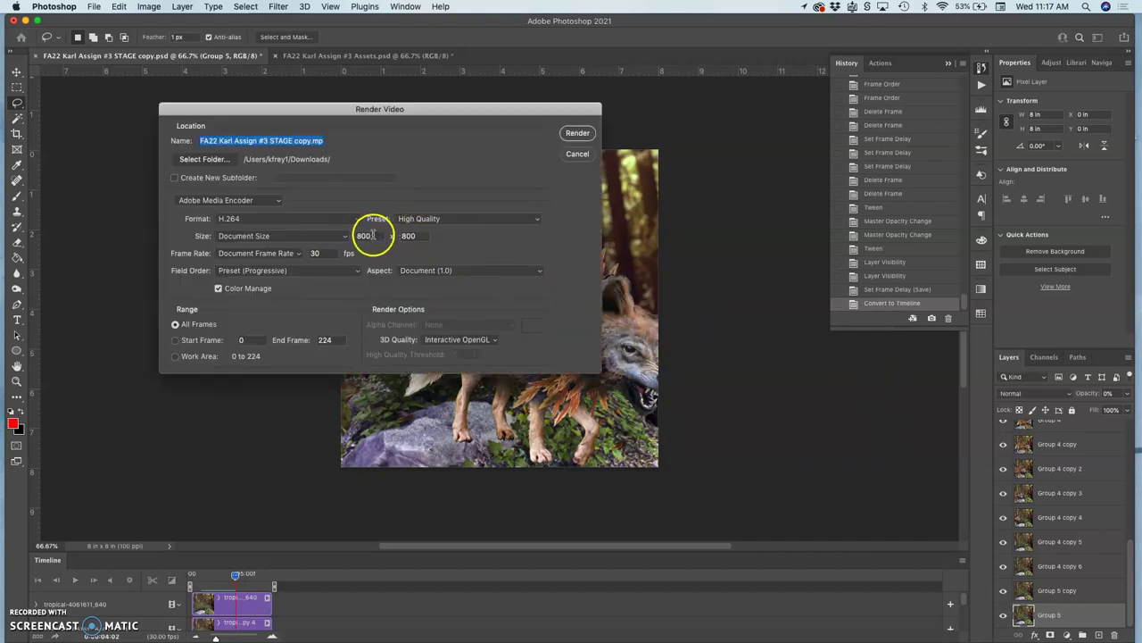
{"action": "left_click", "coordinate": [577, 133]}
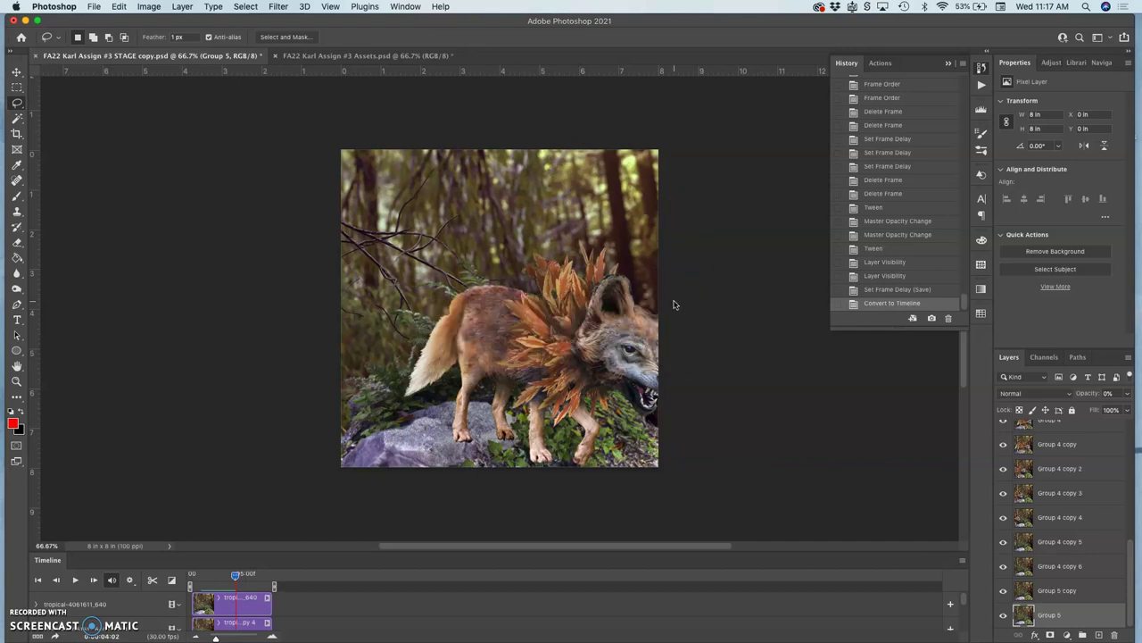
Step: Find the rendered STAGE-copy MP4 in Downloads and open it in QuickTime Player
{"action": "key", "text": "F11"}
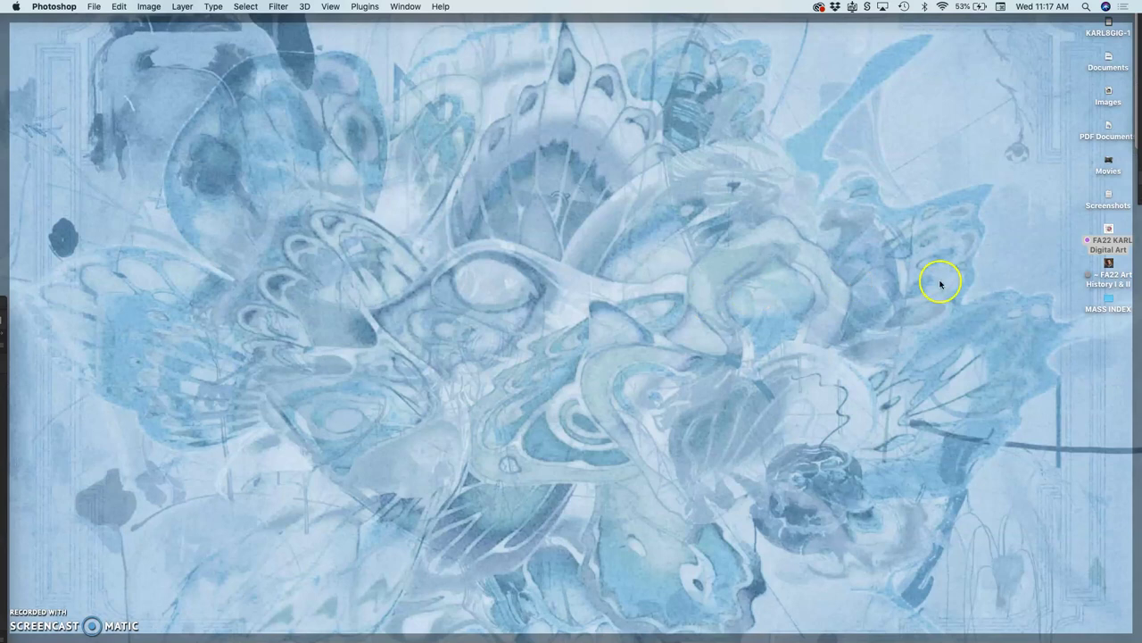
{"action": "left_click", "coordinate": [1109, 164]}
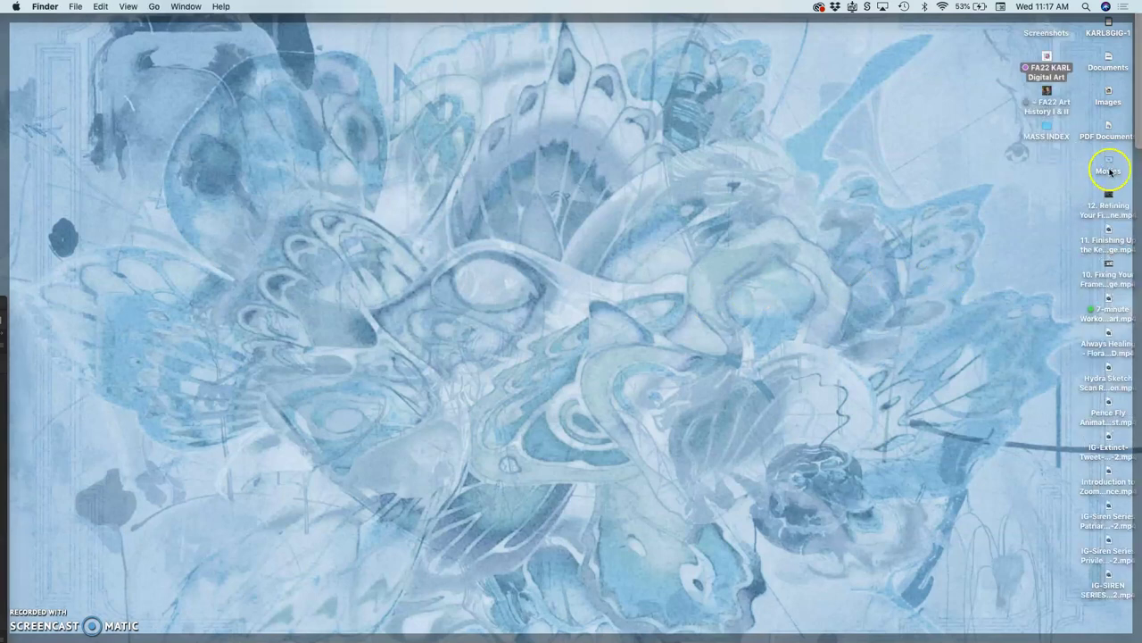
{"action": "left_click", "coordinate": [1110, 164]}
{"action": "key", "text": "F11"}
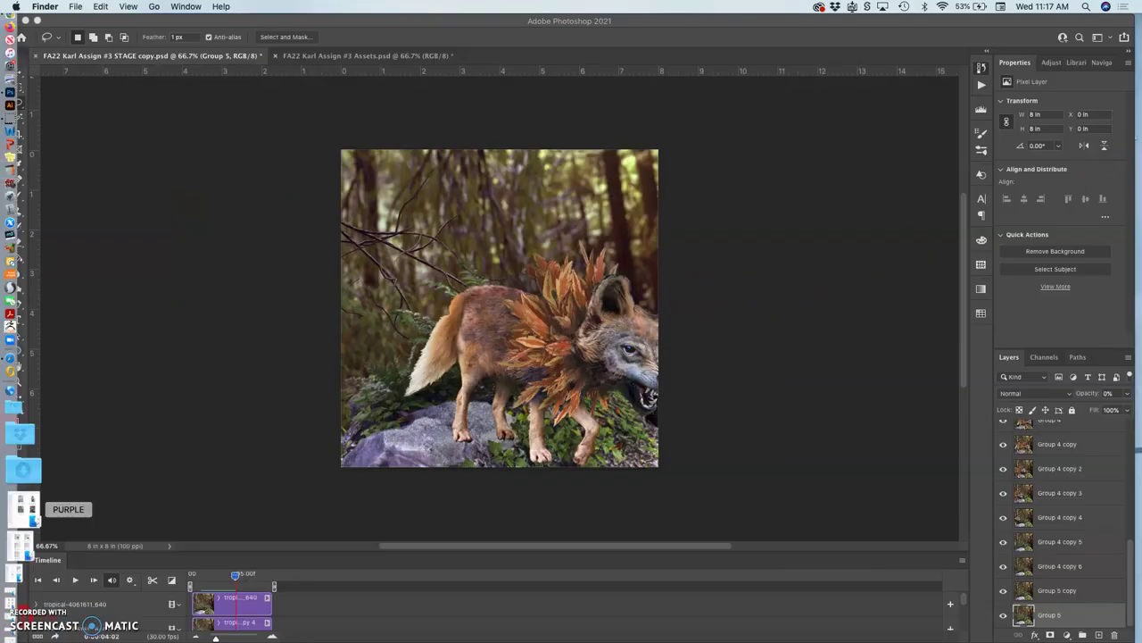
{"action": "left_click", "coordinate": [8, 485]}
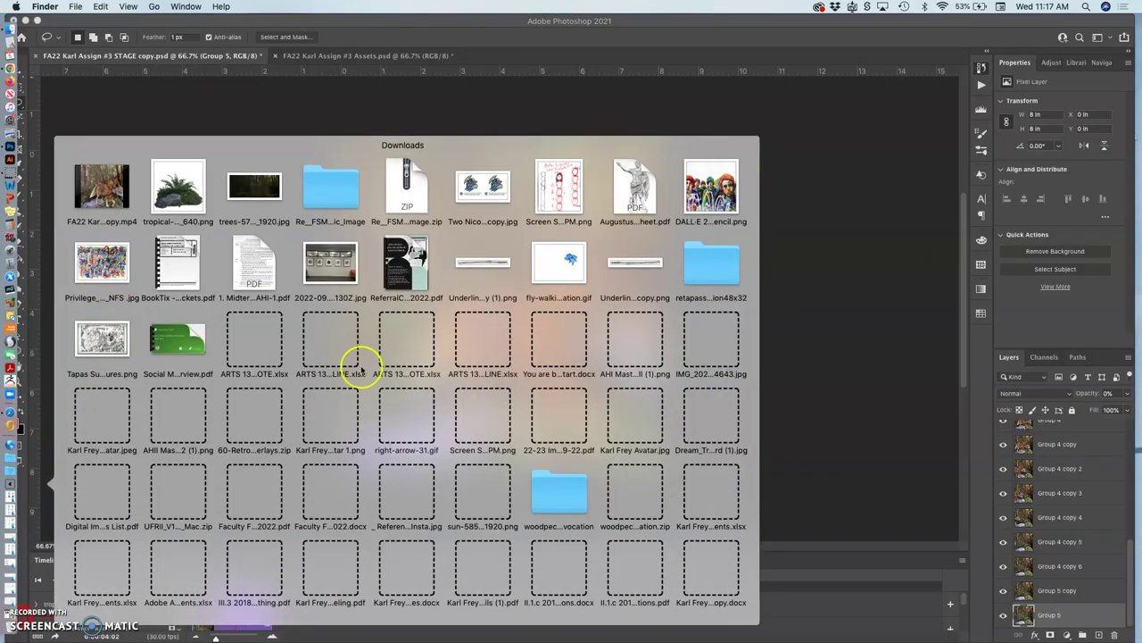
{"action": "scroll", "coordinate": [485, 479], "scroll_direction": "down", "scroll_amount": 10}
{"action": "left_click", "coordinate": [402, 568]}
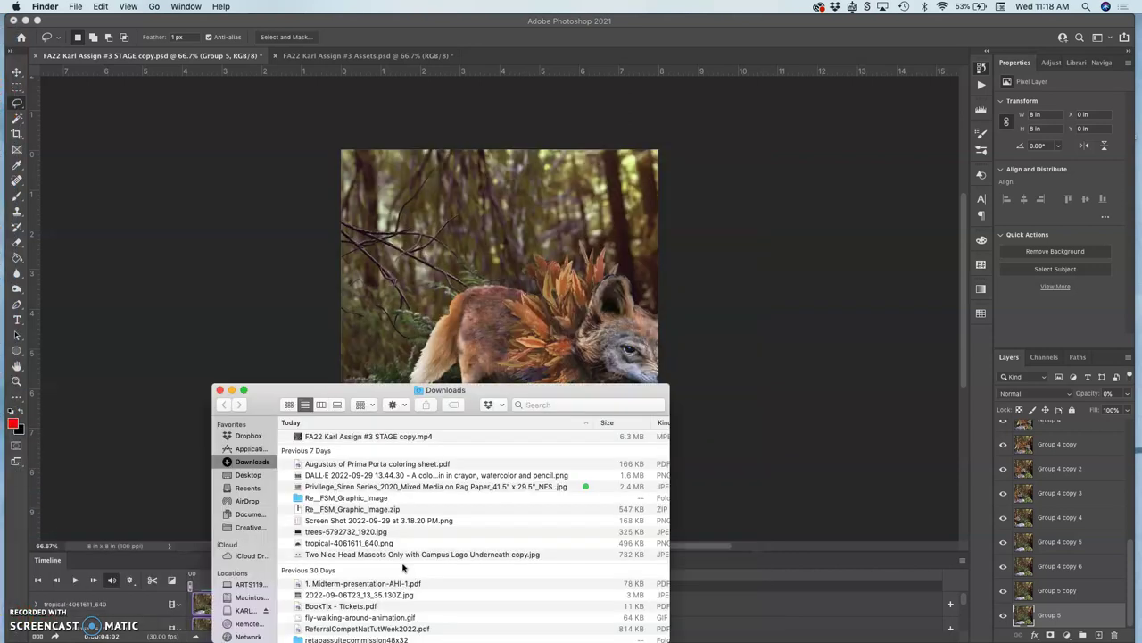
{"action": "double_click", "coordinate": [386, 436]}
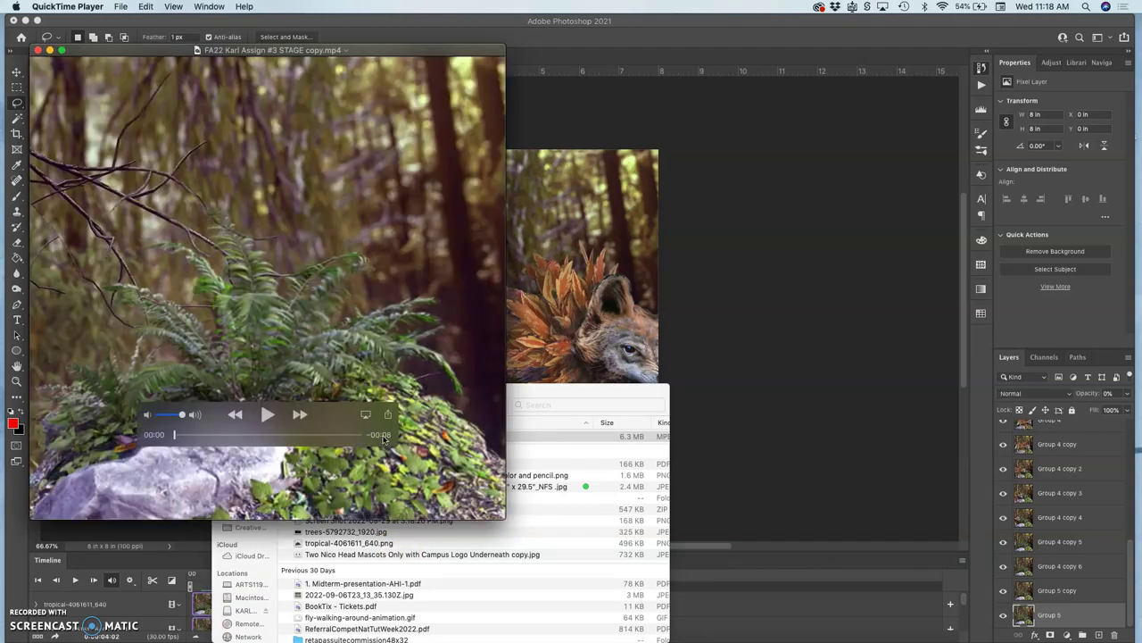
Step: Play the rendered fern animation with View > Loop enabled, then close the video window
{"action": "left_click", "coordinate": [269, 418]}
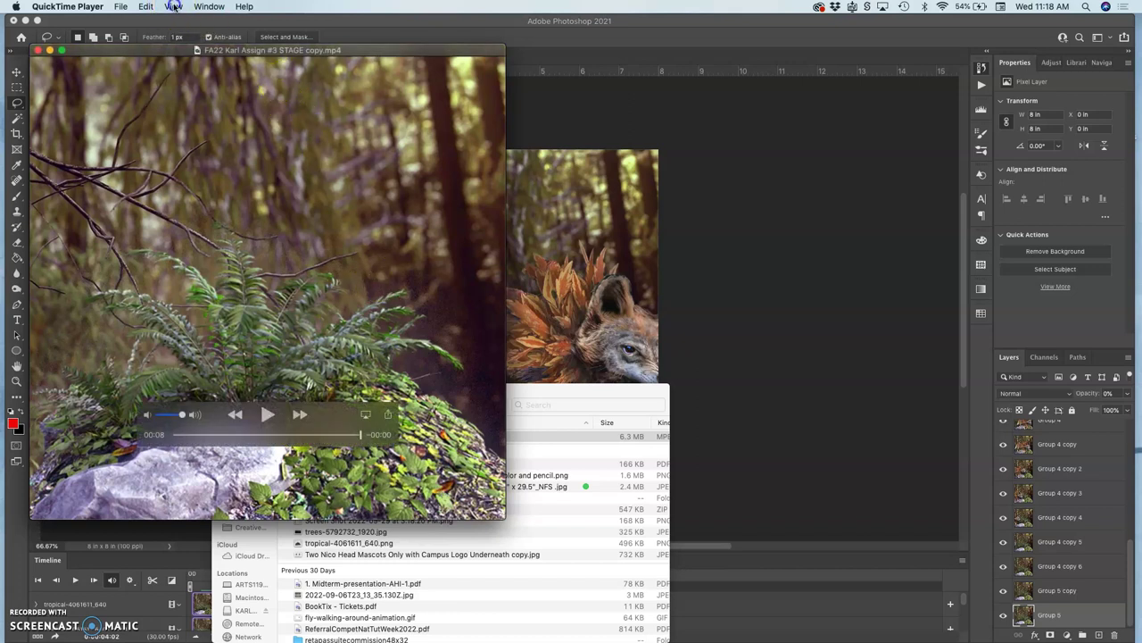
{"action": "left_click", "coordinate": [173, 7]}
{"action": "left_click", "coordinate": [201, 243]}
{"action": "left_click", "coordinate": [268, 414]}
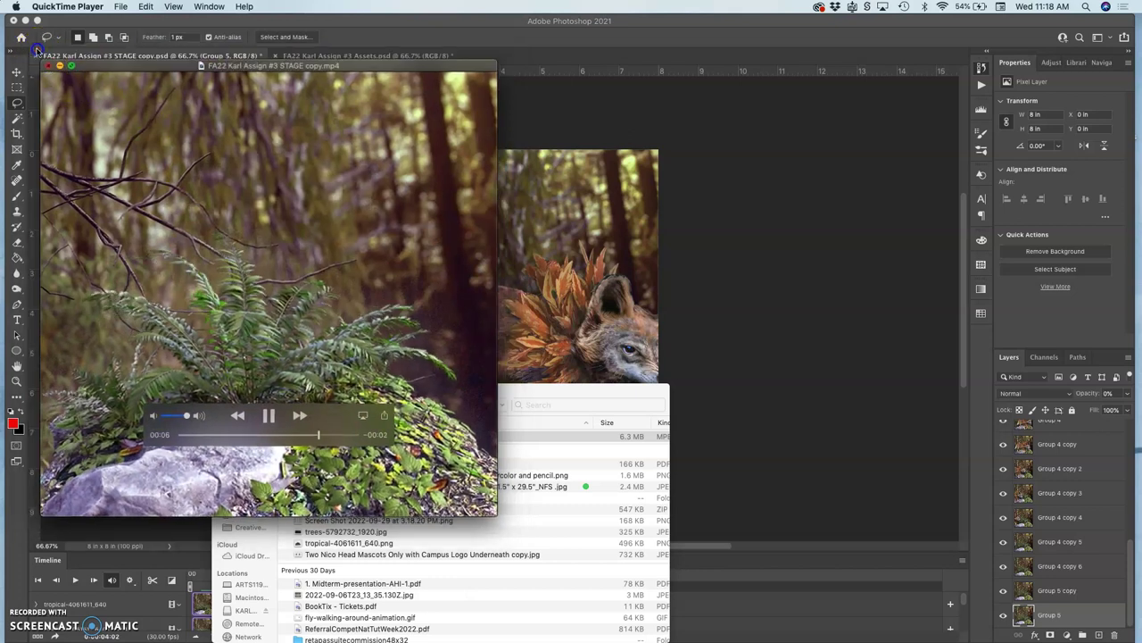
{"action": "key", "text": "super+w"}
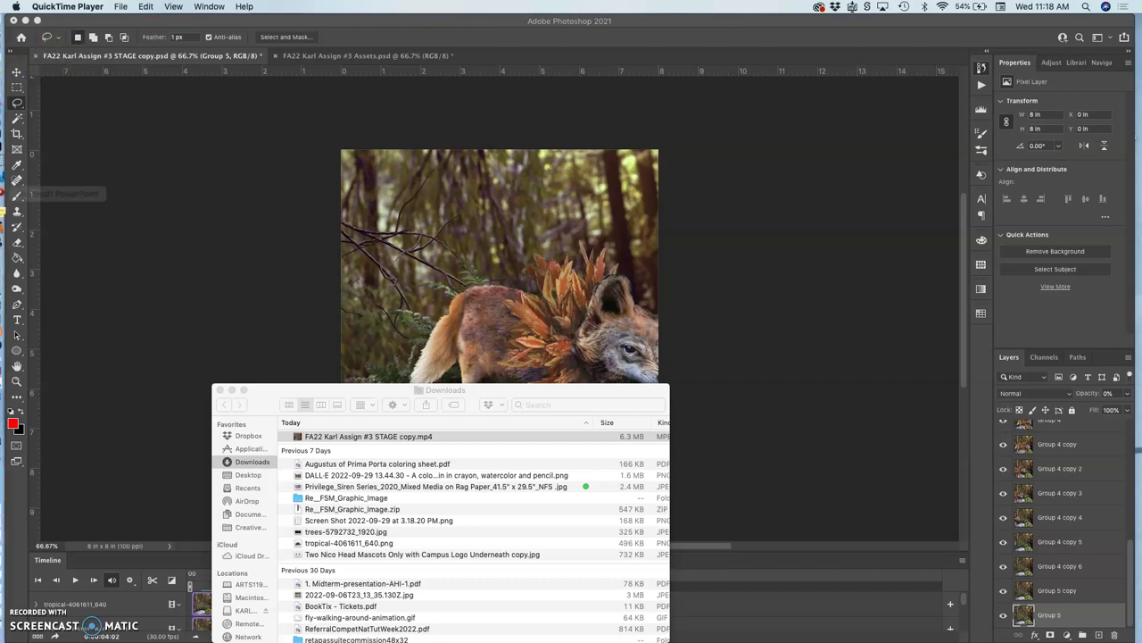
Step: In Chrome's Assignment Sheets tab, open the Assignment #3 POST HERE! discussion
{"action": "mouse_move", "coordinate": [11, 200]}
{"action": "left_click", "coordinate": [22, 46]}
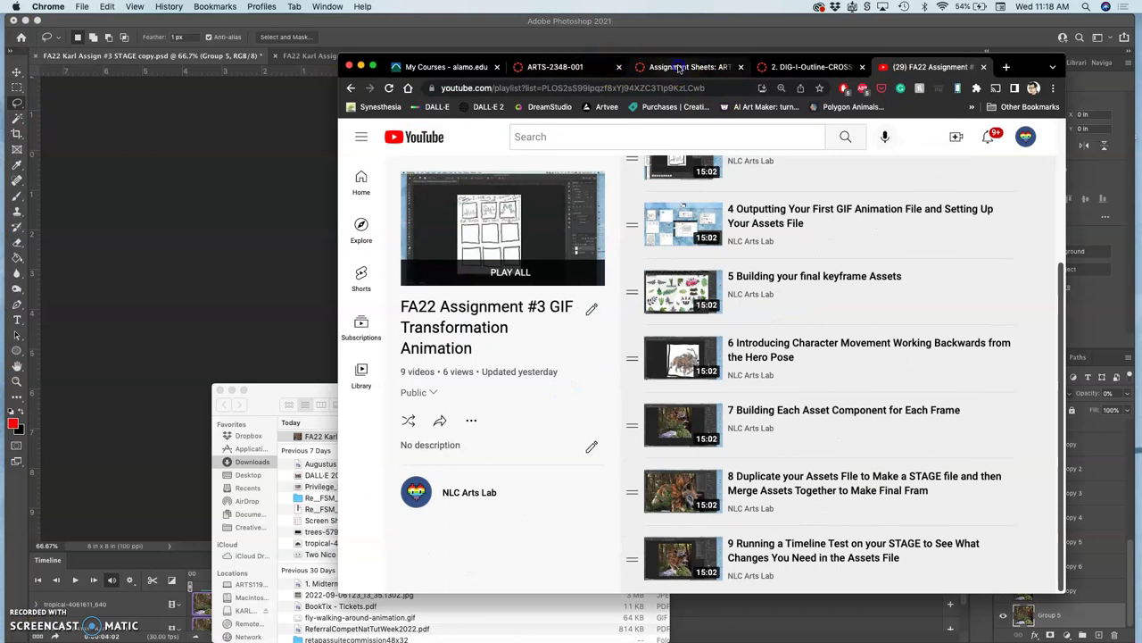
{"action": "left_click", "coordinate": [683, 67]}
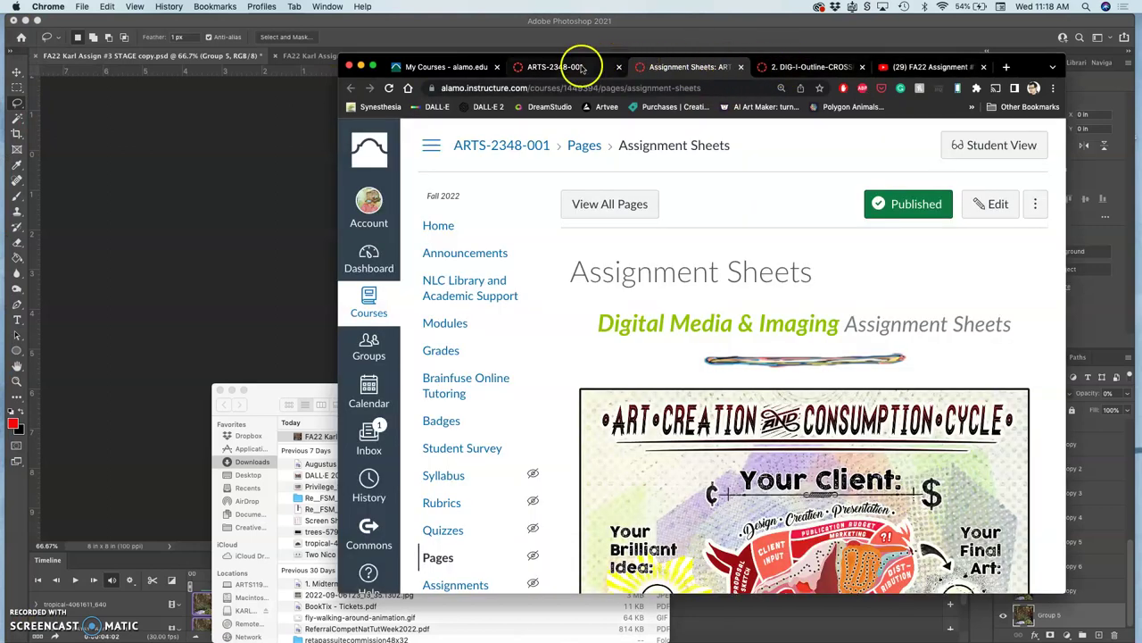
{"action": "scroll", "coordinate": [772, 315], "scroll_direction": "down", "scroll_amount": 15}
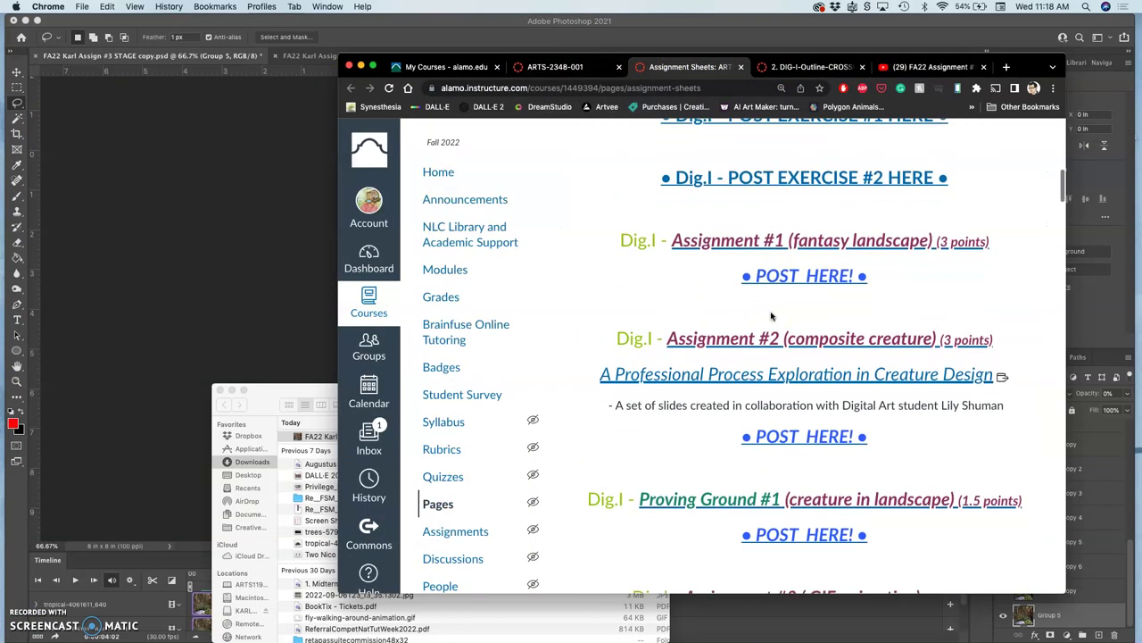
{"action": "scroll", "coordinate": [772, 315], "scroll_direction": "down", "scroll_amount": 2}
{"action": "left_click", "coordinate": [787, 308]}
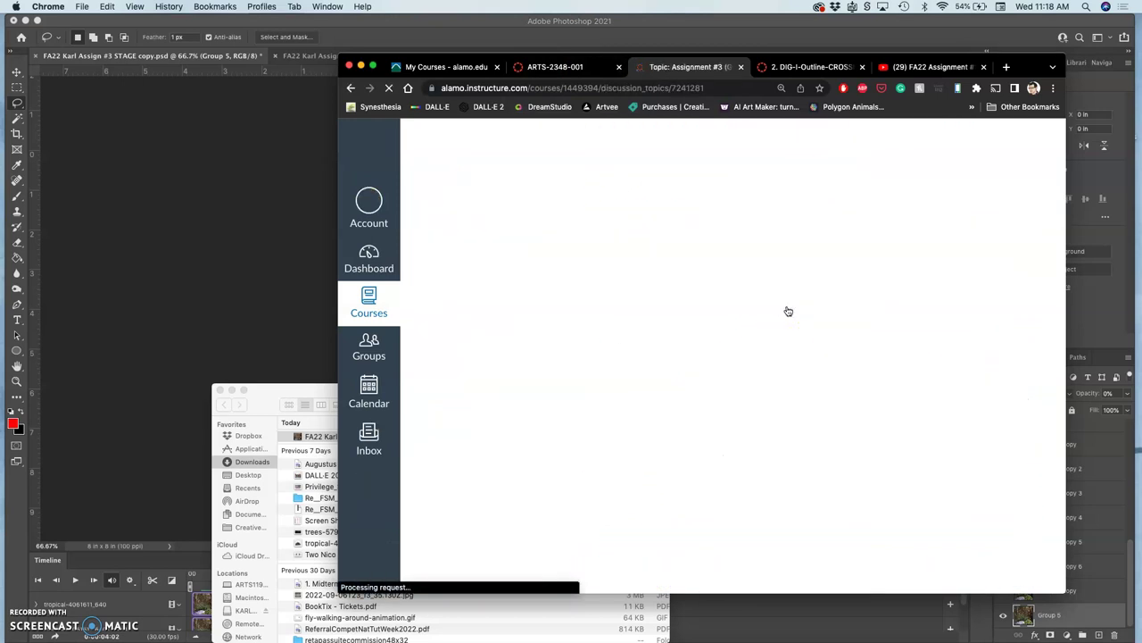
Step: Reposition the browser window and open the ⋮ actions menu on the instructor's example post
{"action": "left_click", "coordinate": [802, 159]}
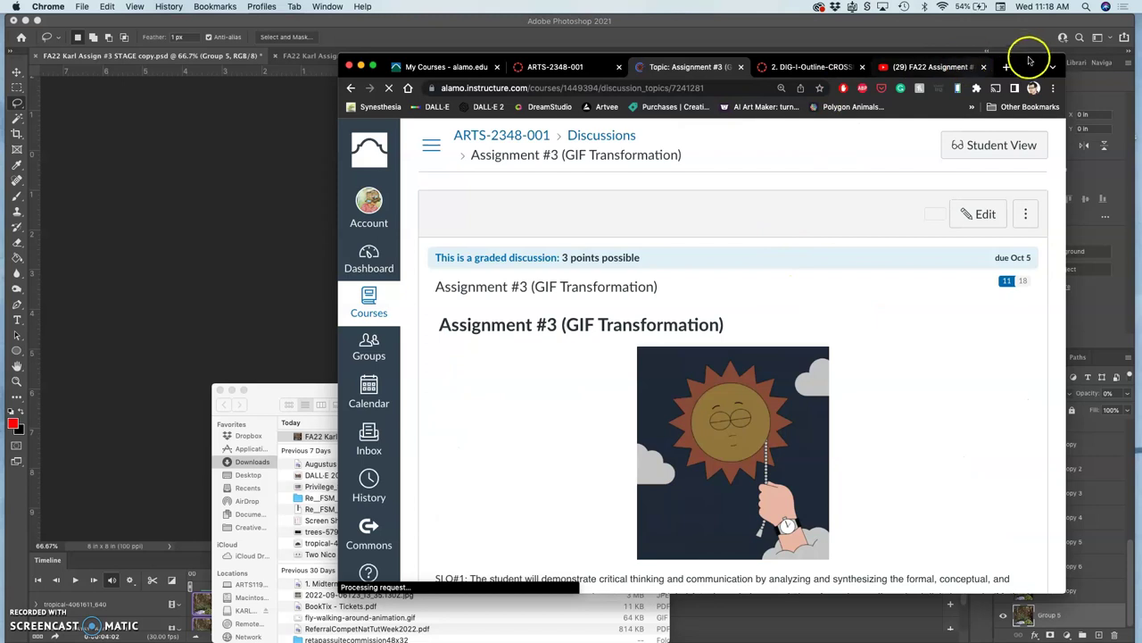
{"action": "left_click_drag", "start_coordinate": [1022, 63], "coordinate": [878, 25]}
{"action": "scroll", "coordinate": [675, 310], "scroll_direction": "down", "scroll_amount": 20}
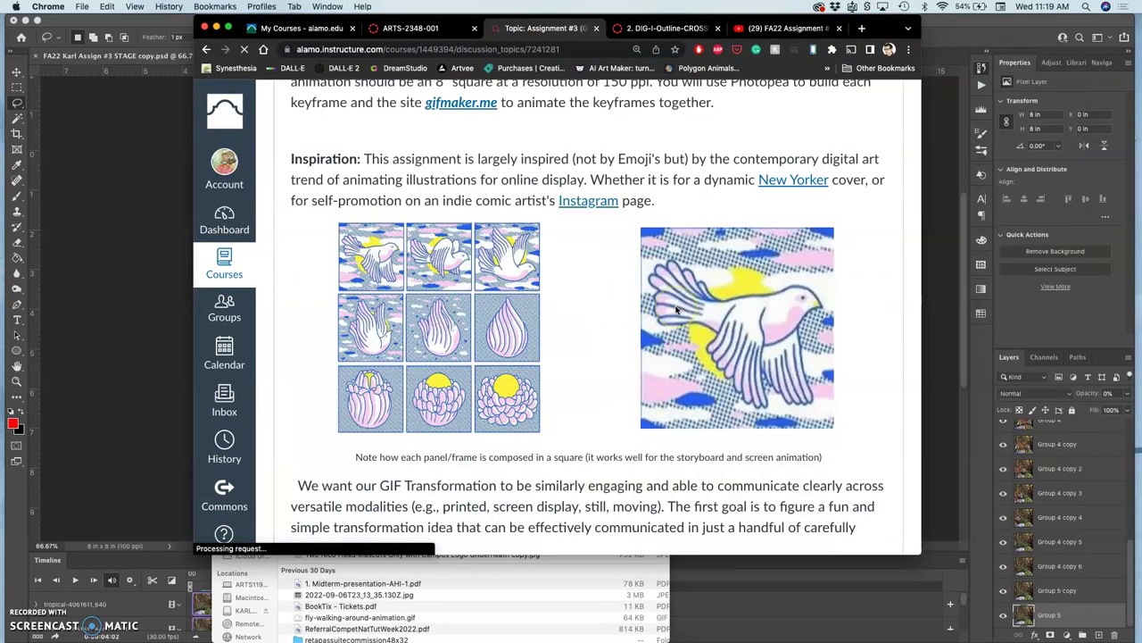
{"action": "scroll", "coordinate": [676, 310], "scroll_direction": "down", "scroll_amount": 2}
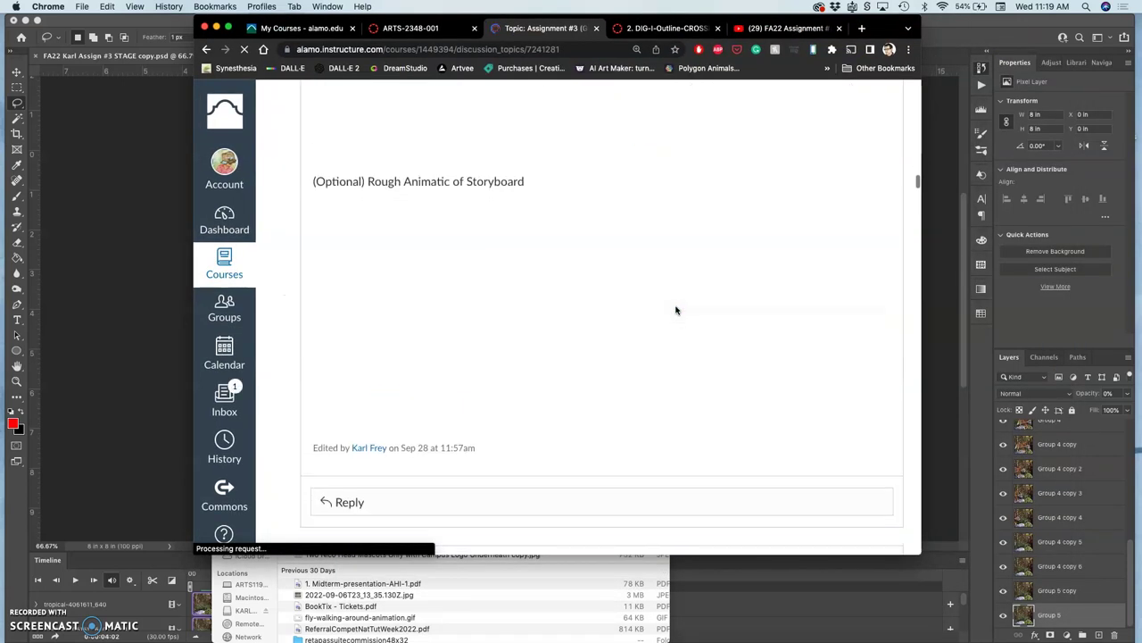
{"action": "scroll", "coordinate": [676, 309], "scroll_direction": "up", "scroll_amount": 8}
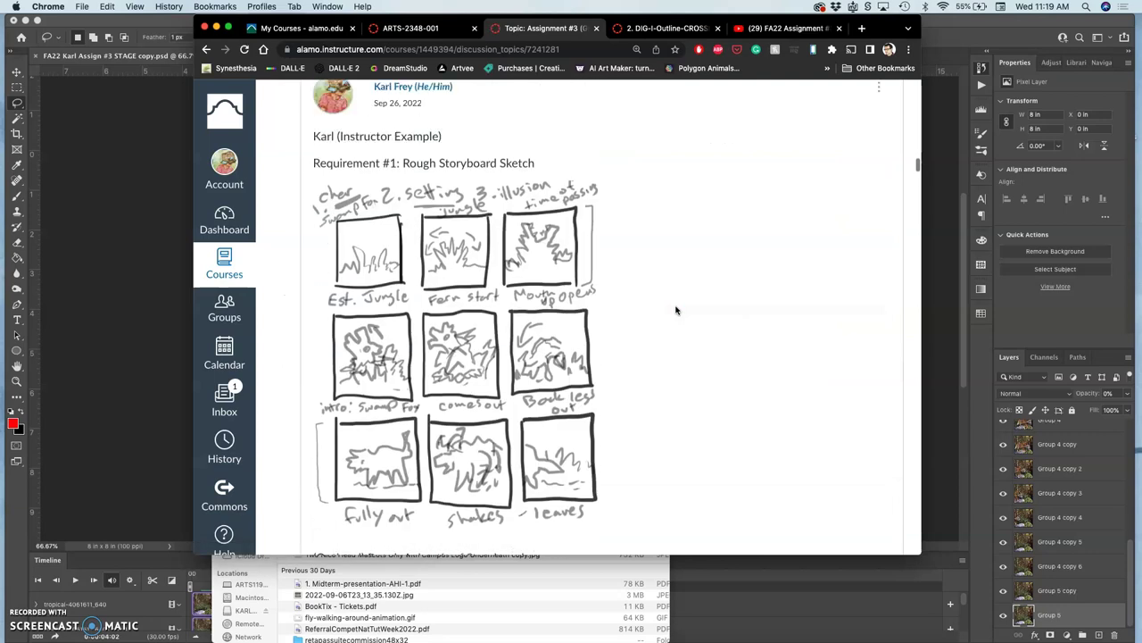
{"action": "scroll", "coordinate": [675, 310], "scroll_direction": "up", "scroll_amount": 2}
{"action": "left_click", "coordinate": [878, 167]}
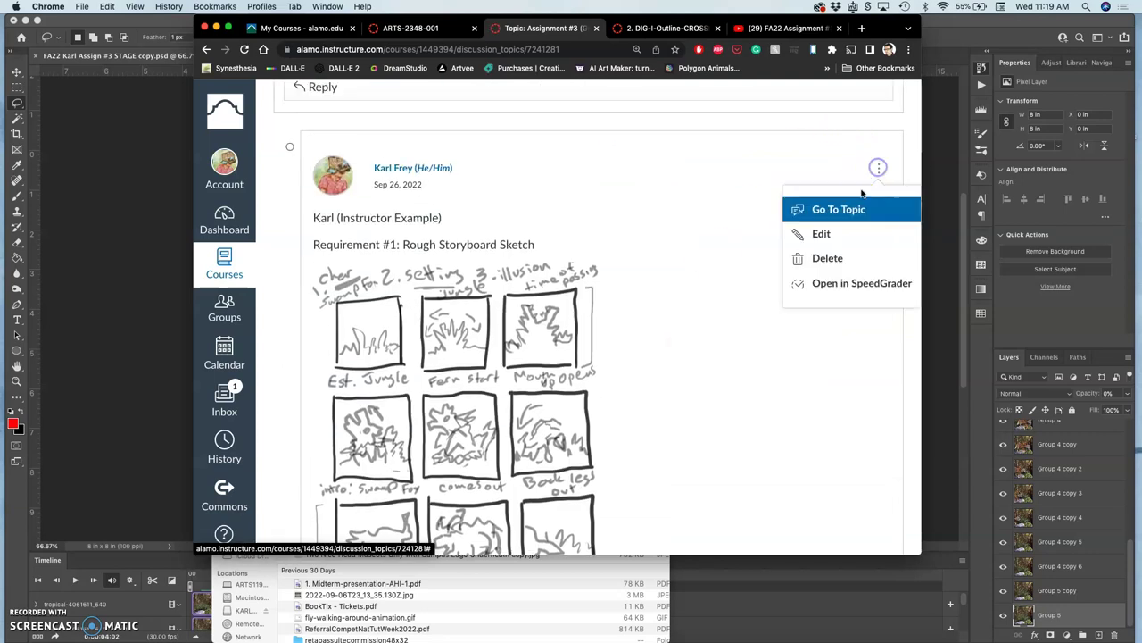
Step: Edit the example post, add a 'Final .GIF Animation' line below the animatic, and start Upload Image
{"action": "left_click", "coordinate": [807, 233]}
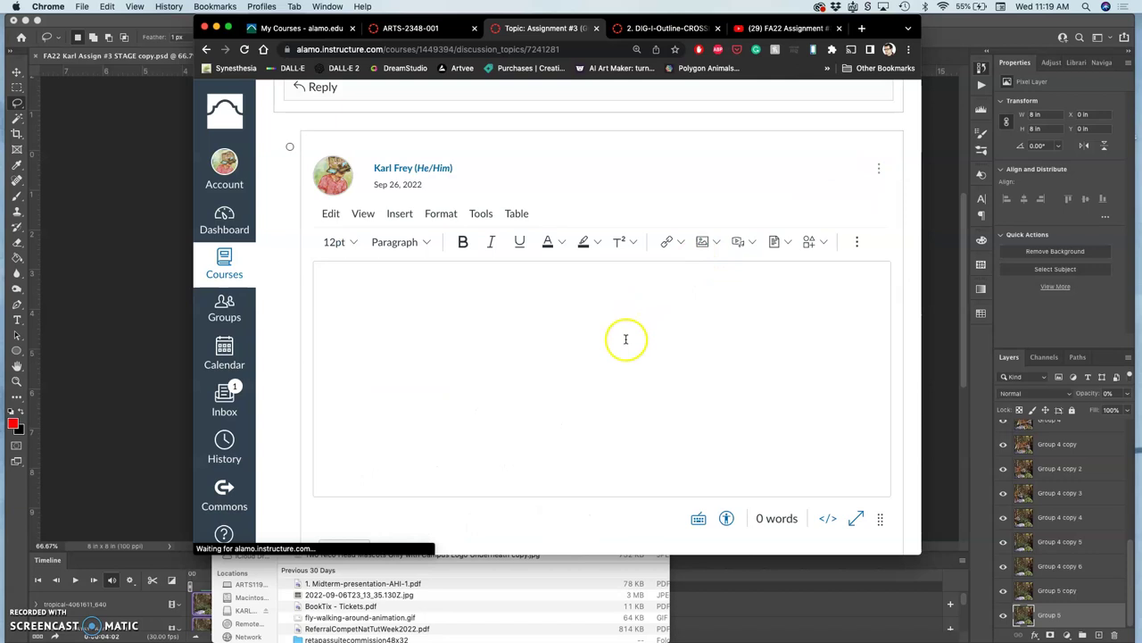
{"action": "scroll", "coordinate": [626, 339], "scroll_direction": "down", "scroll_amount": 10}
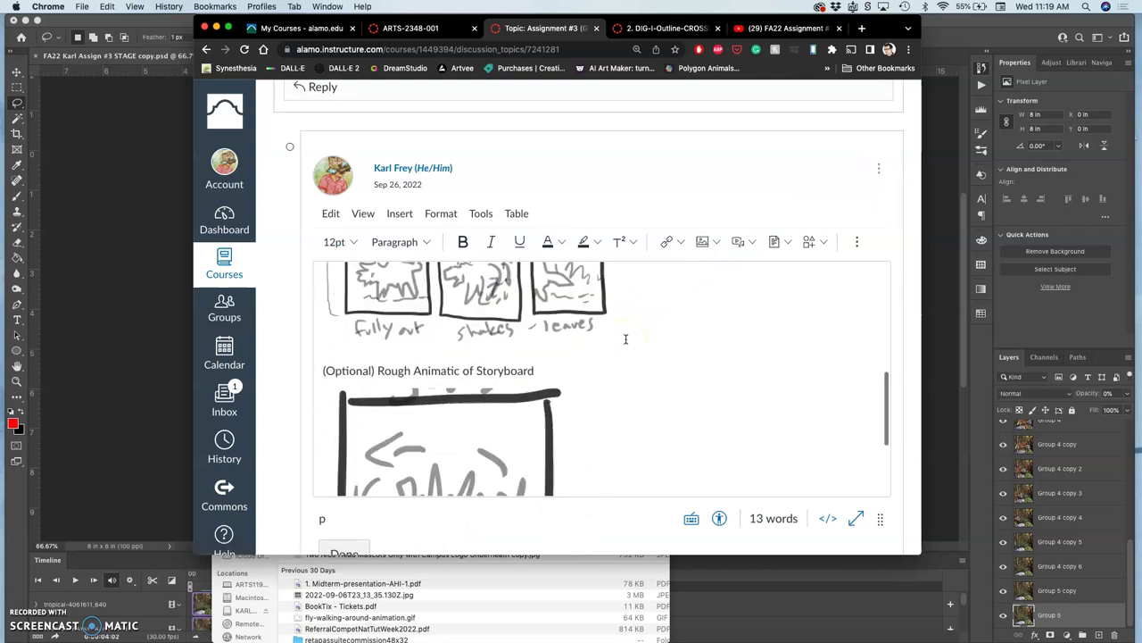
{"action": "scroll", "coordinate": [626, 339], "scroll_direction": "down", "scroll_amount": 3}
{"action": "left_click", "coordinate": [625, 414]}
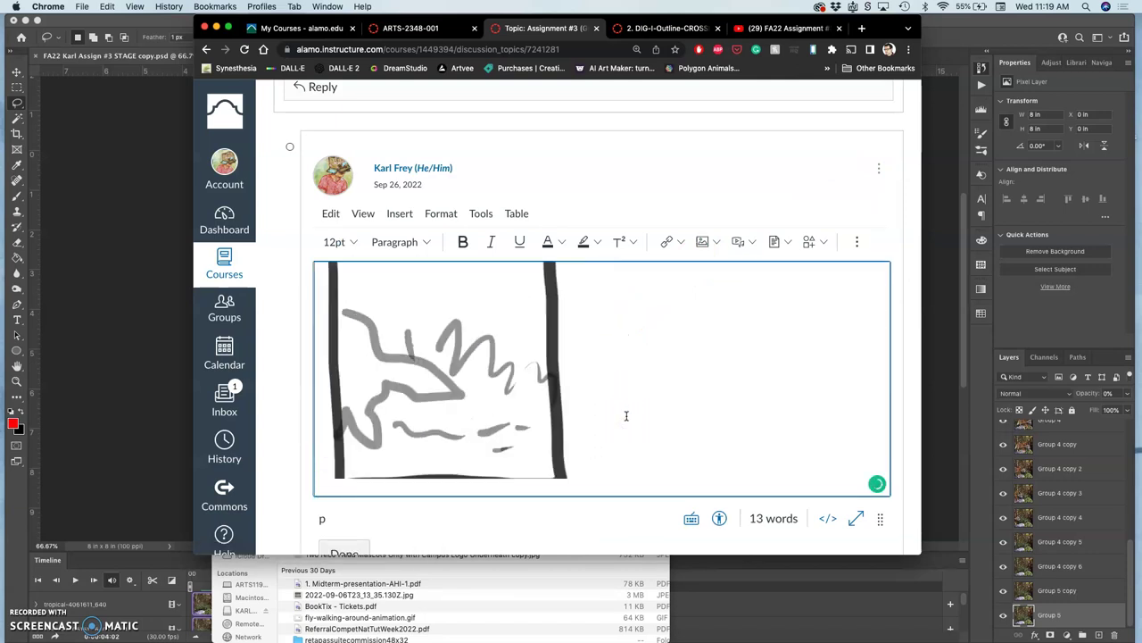
{"action": "type", "text": "Final GIF Animation"}
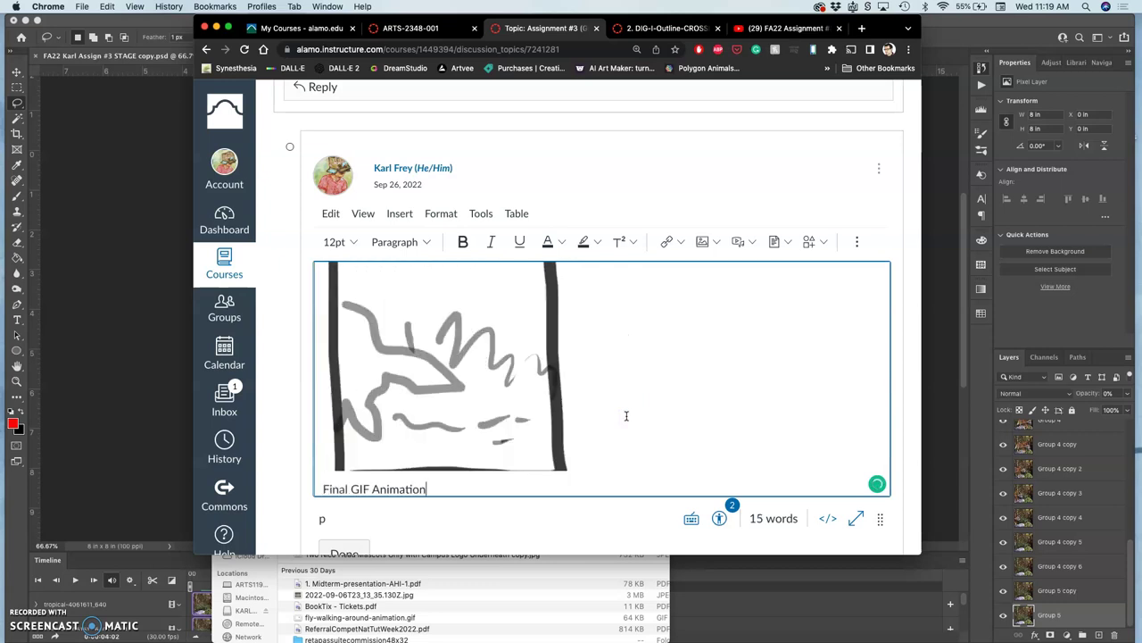
{"action": "left_click", "coordinate": [352, 489]}
{"action": "type", "text": "."}
{"action": "left_click", "coordinate": [699, 359]}
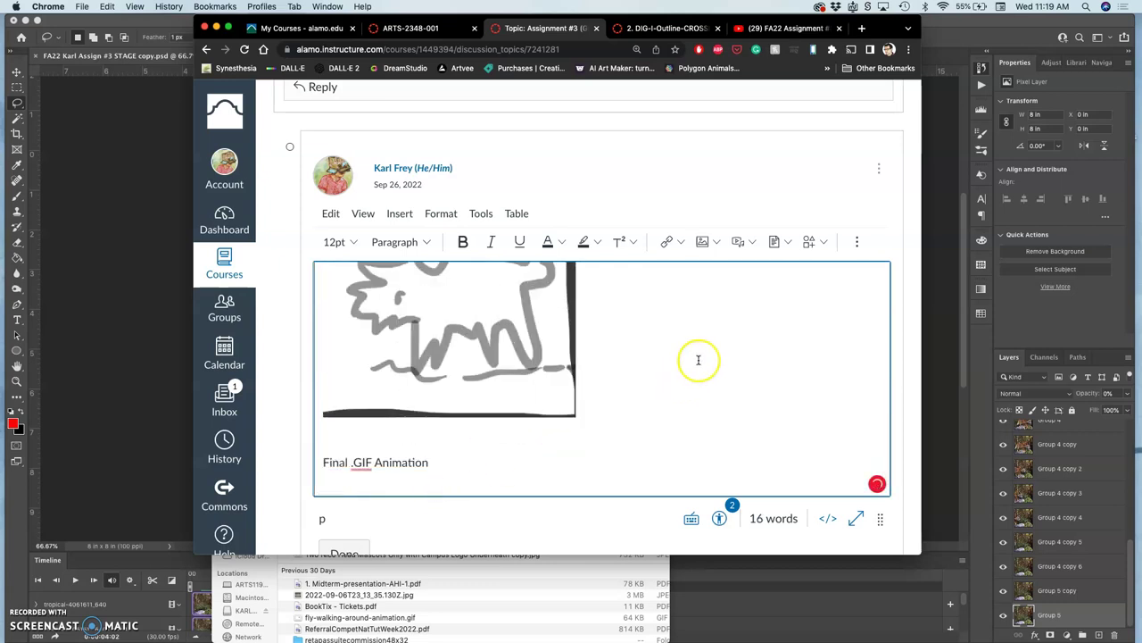
{"action": "left_click", "coordinate": [702, 241]}
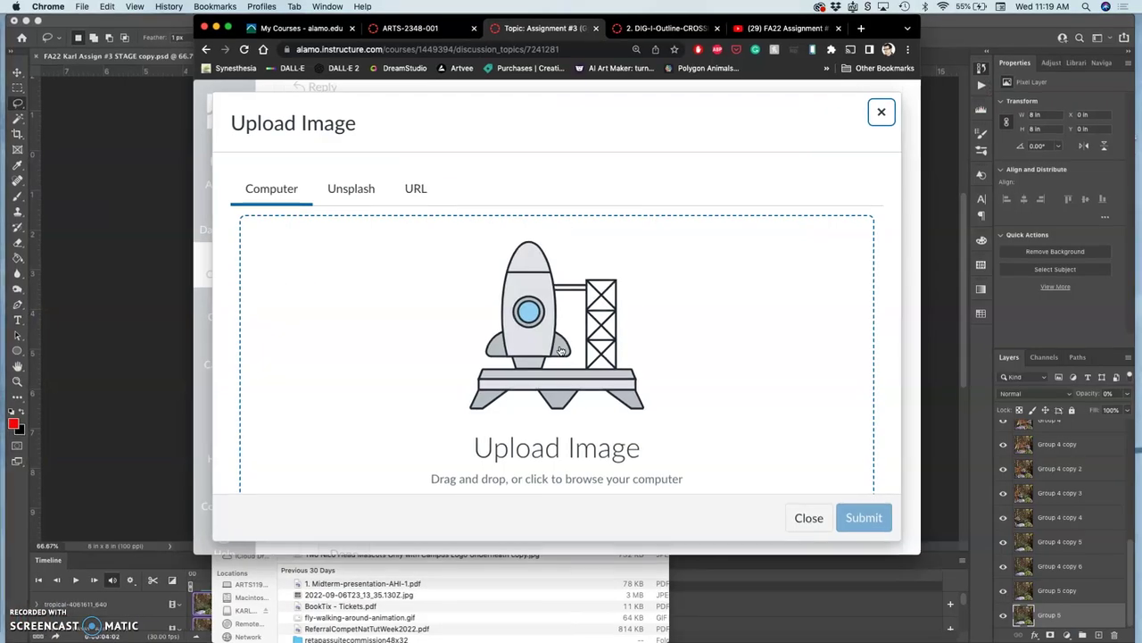
Step: Upload the forest-and-wolf GIF from Finder and insert it below the caption
{"action": "key", "text": "ctrl+Up"}
{"action": "left_click", "coordinate": [752, 273]}
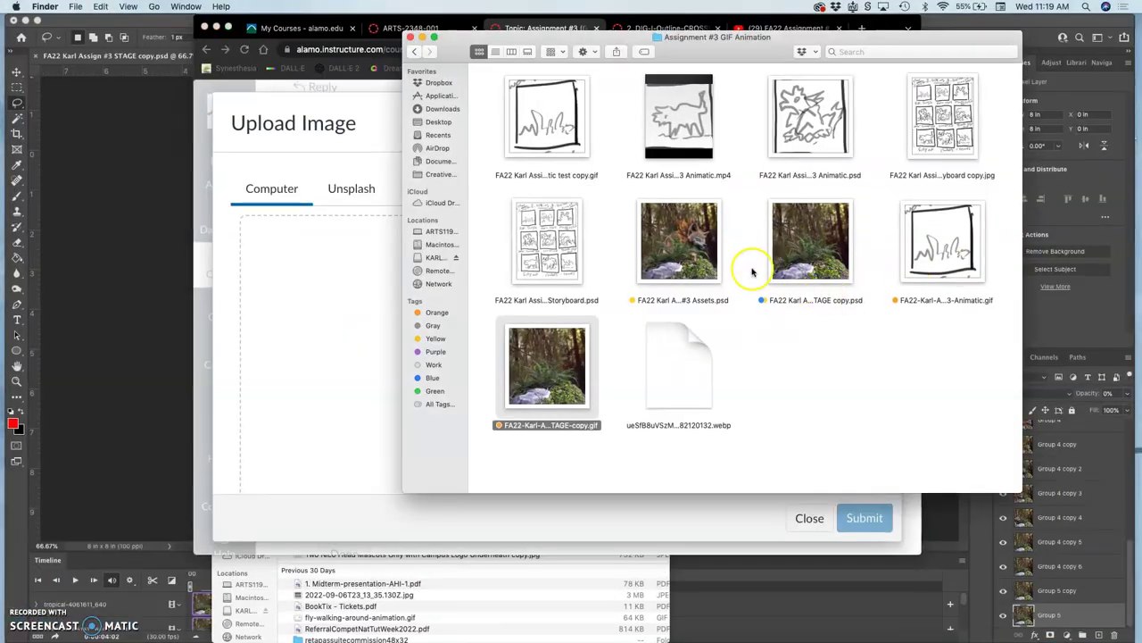
{"action": "left_click_drag", "start_coordinate": [516, 395], "coordinate": [333, 389]}
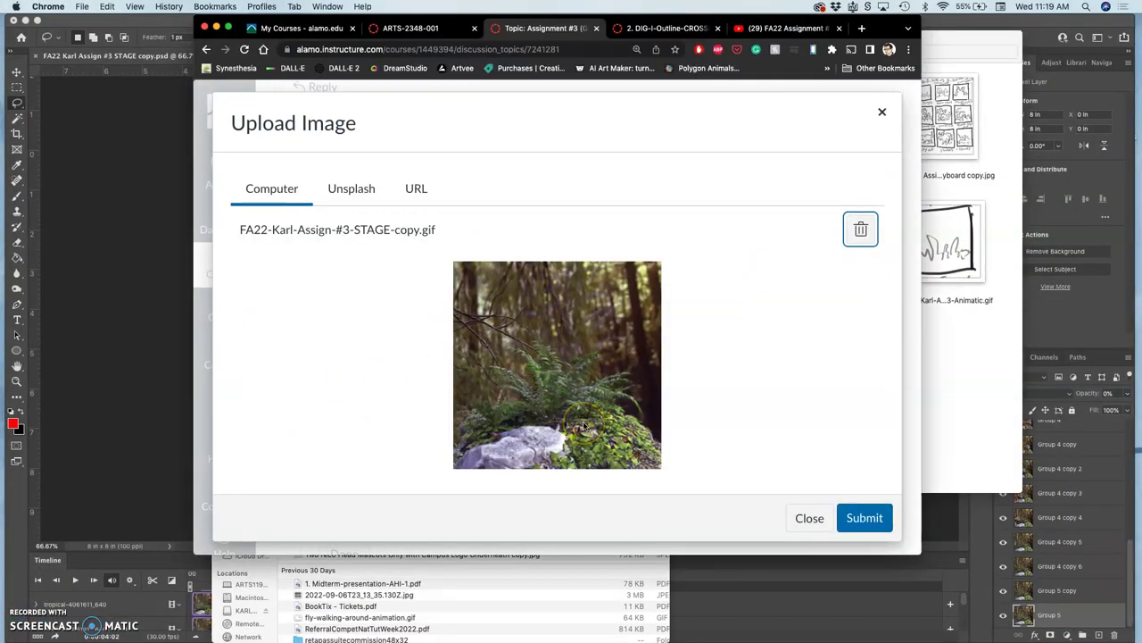
{"action": "scroll", "coordinate": [780, 428], "scroll_direction": "down", "scroll_amount": 1}
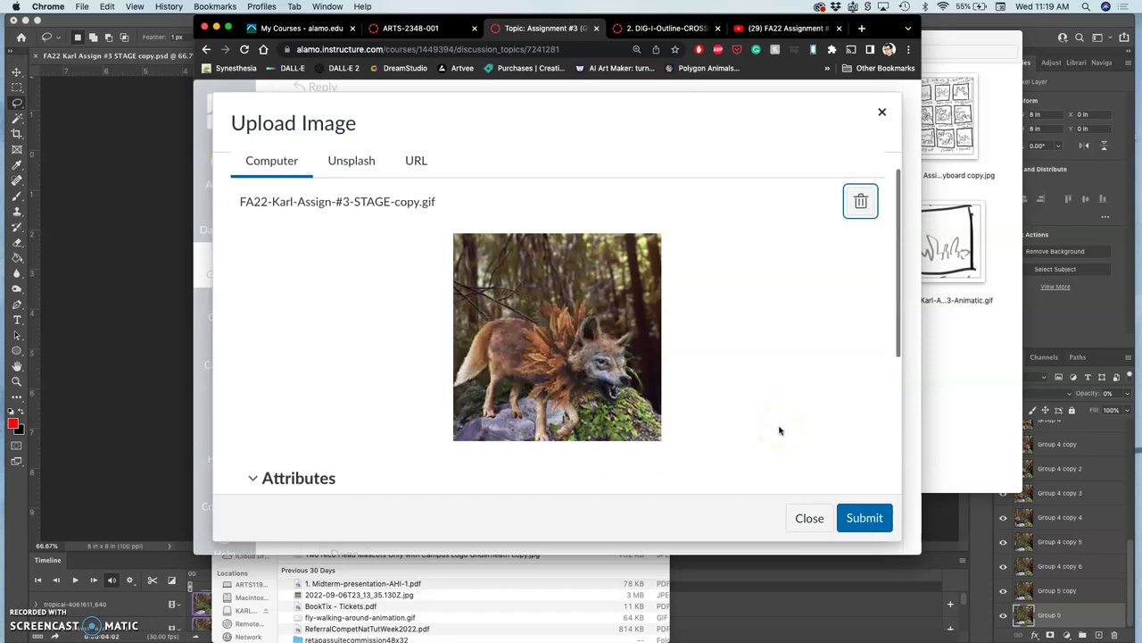
{"action": "left_click", "coordinate": [864, 518]}
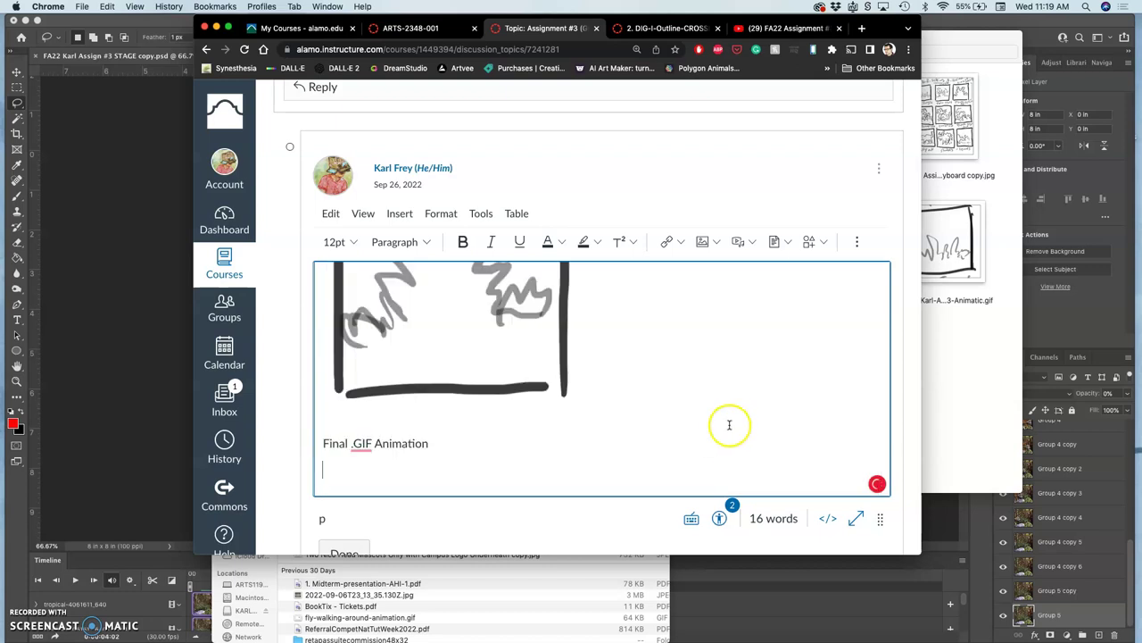
{"action": "key", "text": "super+v"}
{"action": "left_click_drag", "start_coordinate": [730, 405], "coordinate": [742, 386]}
{"action": "left_click", "coordinate": [743, 386]}
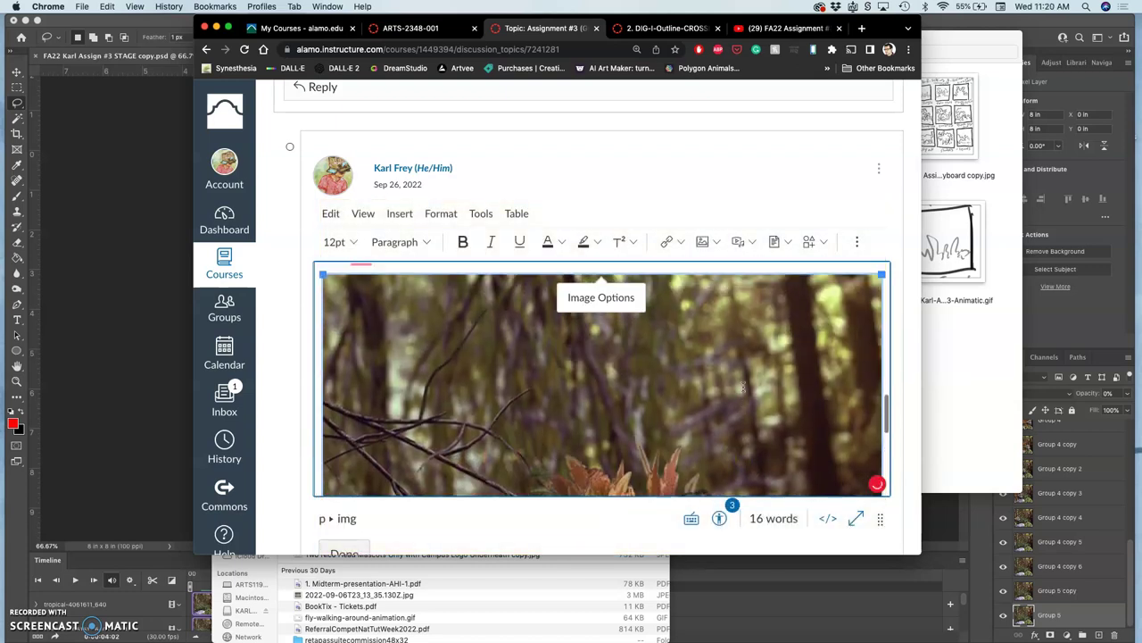
Step: Shrink the inserted wolf animation by dragging its corner handle
{"action": "scroll", "coordinate": [742, 386], "scroll_direction": "up", "scroll_amount": 2}
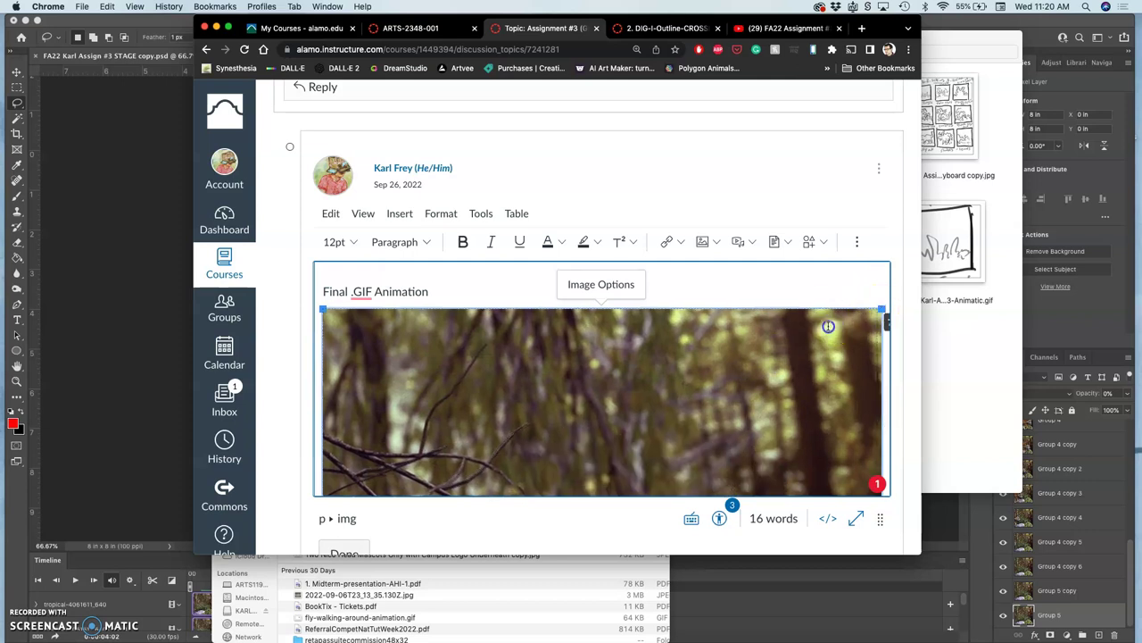
{"action": "left_click_drag", "start_coordinate": [829, 327], "coordinate": [723, 340]}
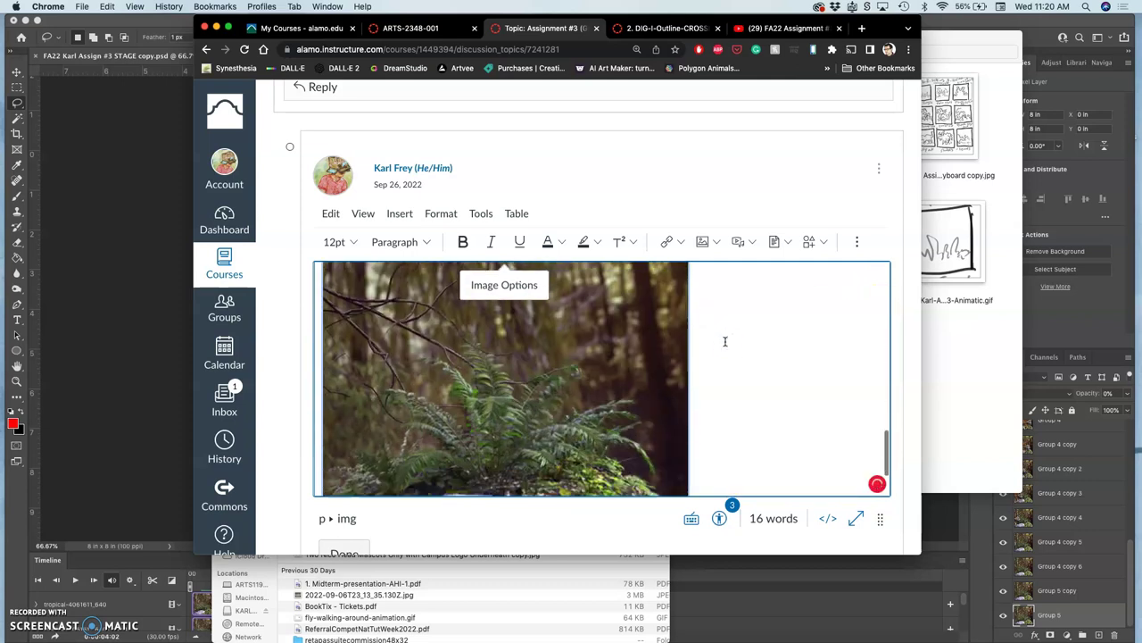
{"action": "scroll", "coordinate": [725, 341], "scroll_direction": "down", "scroll_amount": 1}
{"action": "left_click", "coordinate": [378, 410]}
{"action": "scroll", "coordinate": [423, 387], "scroll_direction": "down", "scroll_amount": 1}
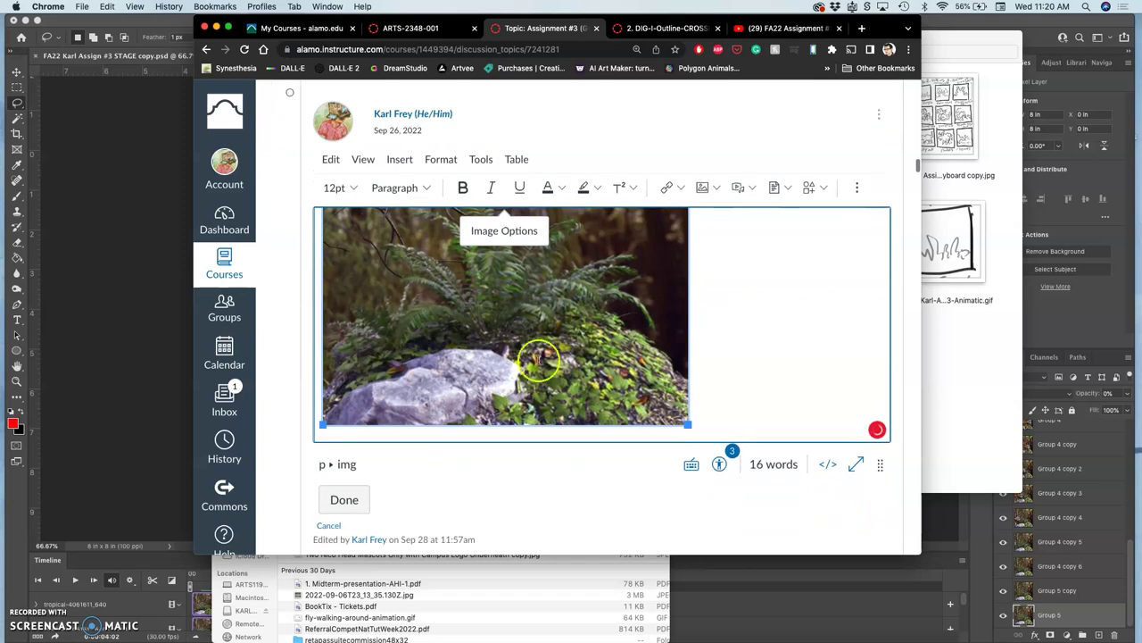
{"action": "left_click", "coordinate": [716, 408]}
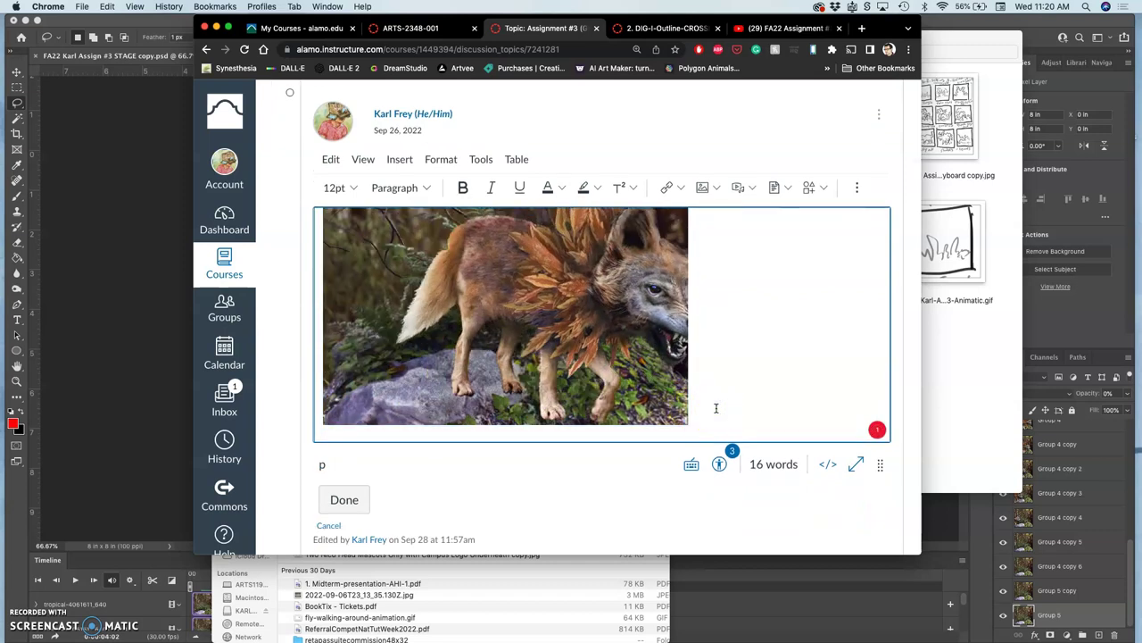
Step: Add the caption 'Refinid Story Board' beneath the animation and save the reply
{"action": "key", "text": "Return"}
{"action": "type", "text": "Refini"}
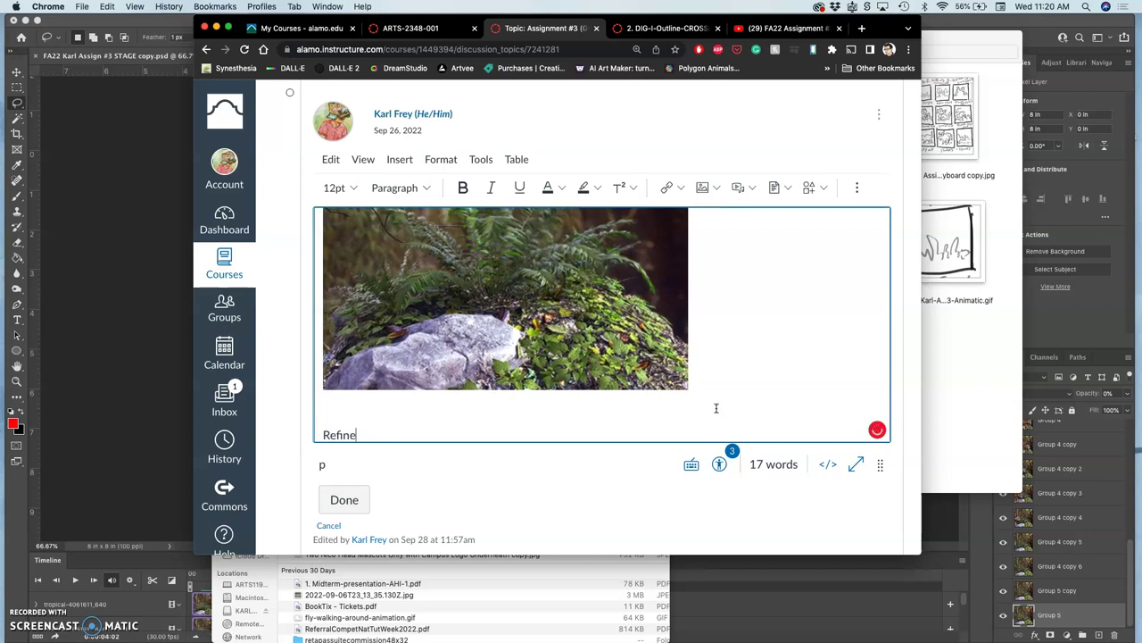
{"action": "type", "text": "d Story Board"}
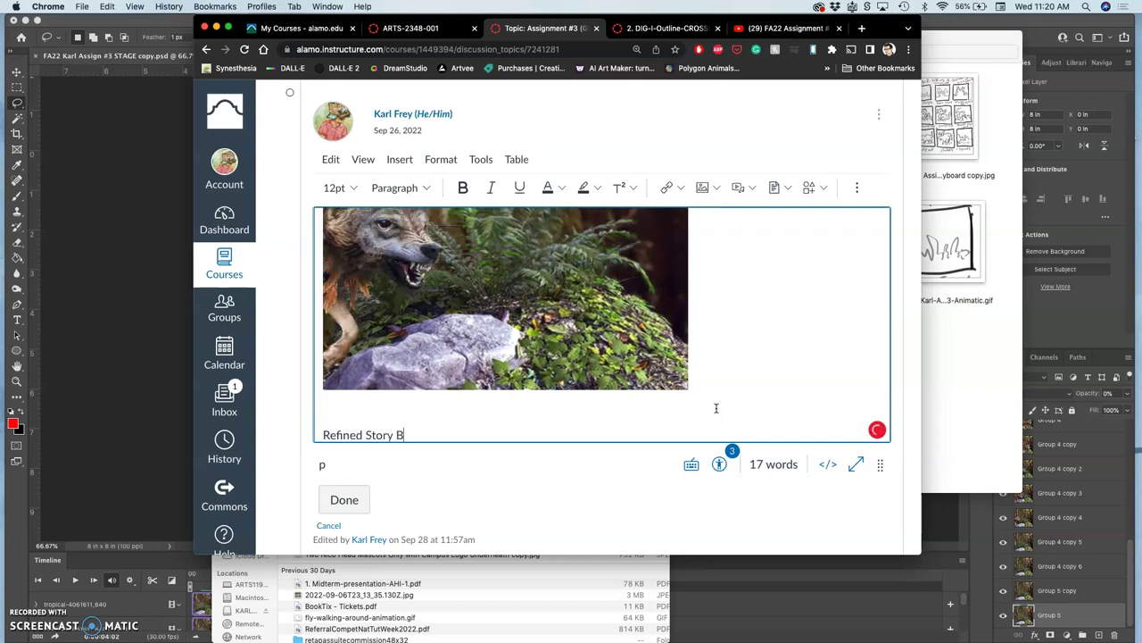
{"action": "key", "text": "Return"}
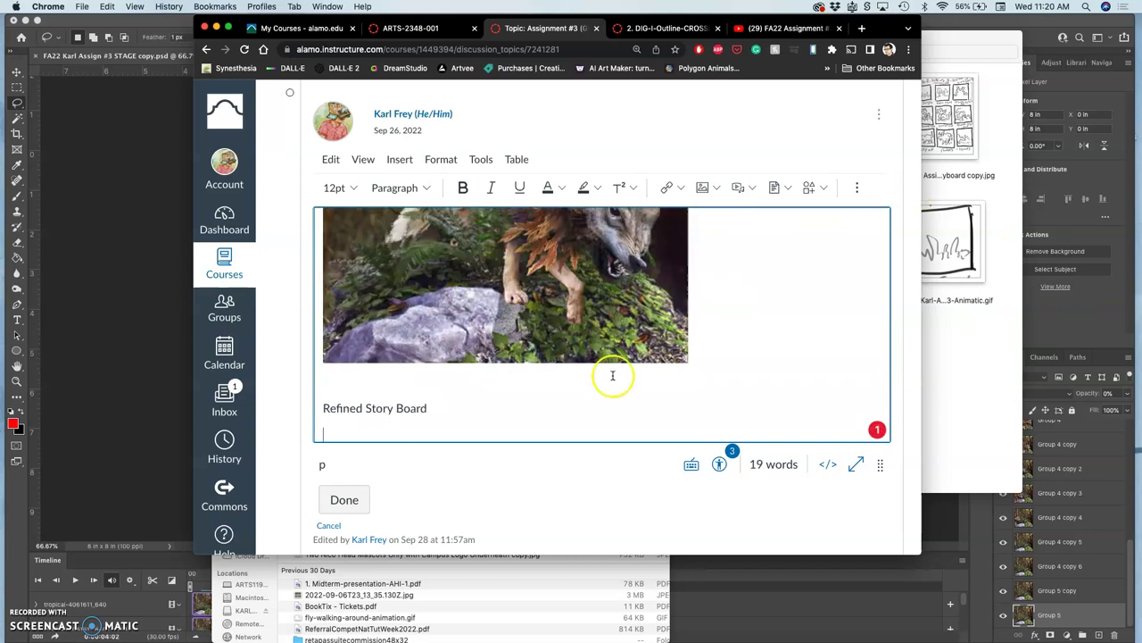
{"action": "left_click", "coordinate": [358, 501]}
Step: Review the assignment's animated flower, petal-panel and dove examples
{"action": "scroll", "coordinate": [532, 399], "scroll_direction": "up", "scroll_amount": 20}
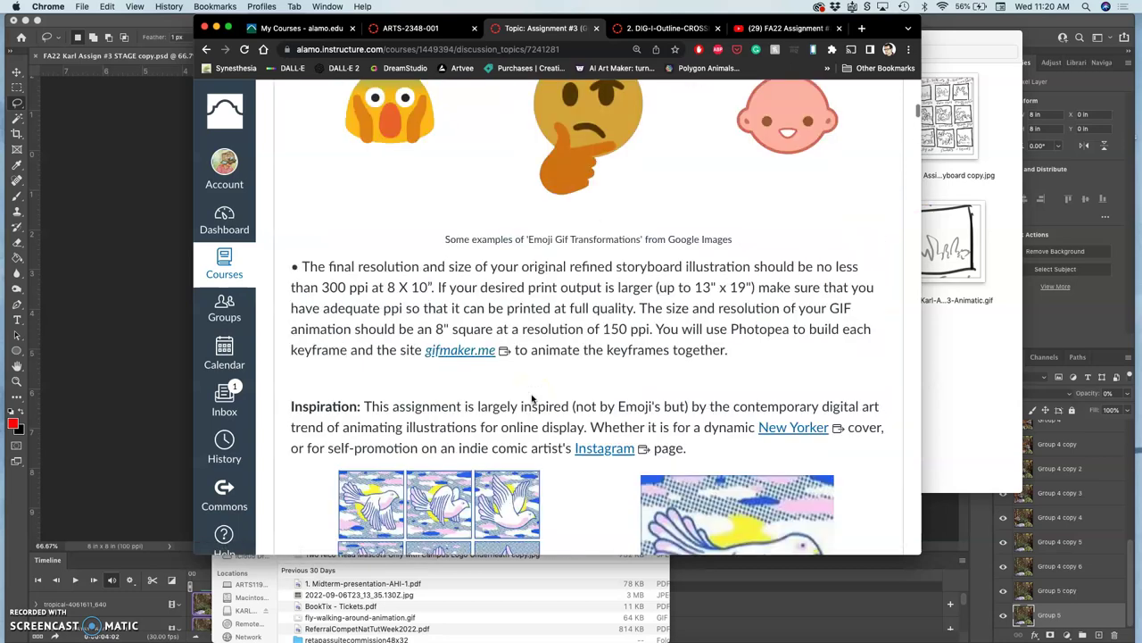
{"action": "scroll", "coordinate": [532, 399], "scroll_direction": "down", "scroll_amount": 10}
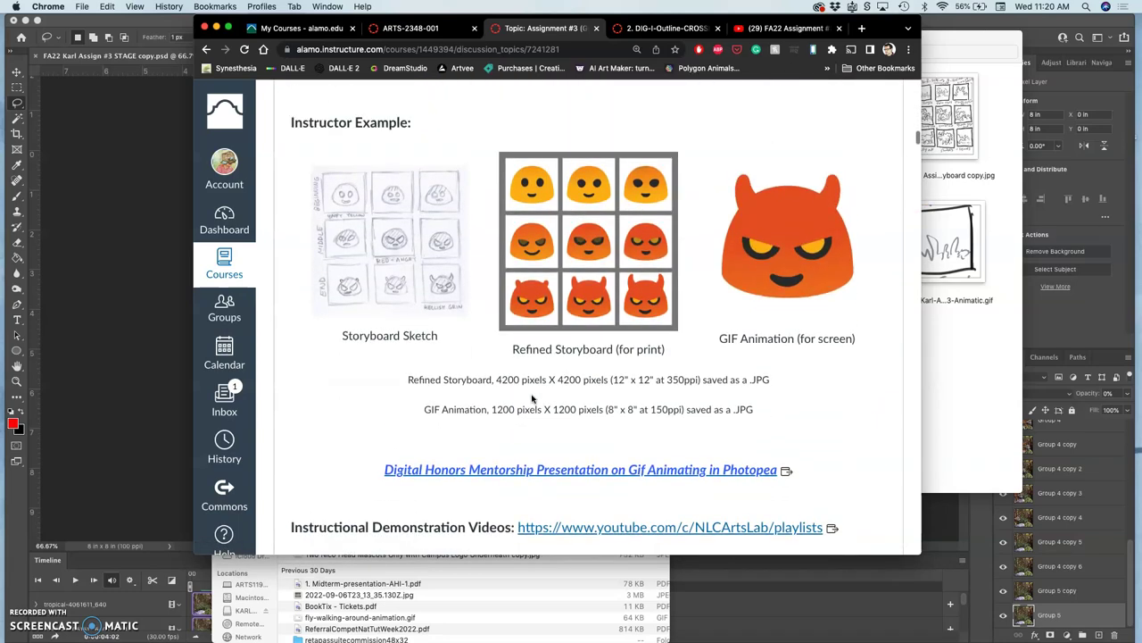
{"action": "scroll", "coordinate": [533, 399], "scroll_direction": "up", "scroll_amount": 10}
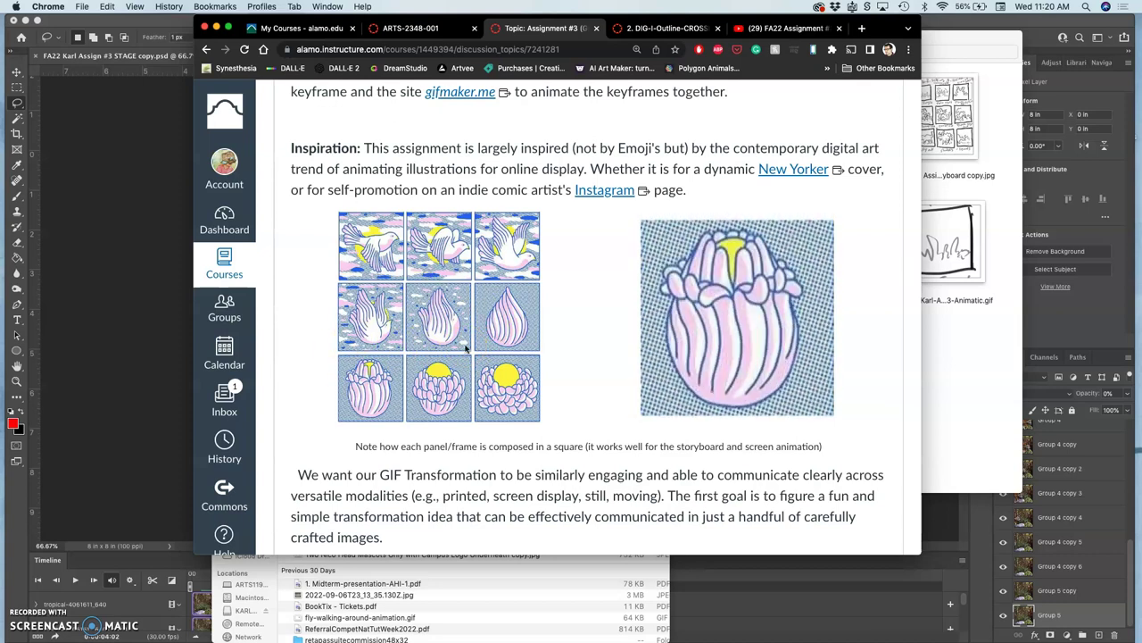
{"action": "left_click", "coordinate": [486, 349]}
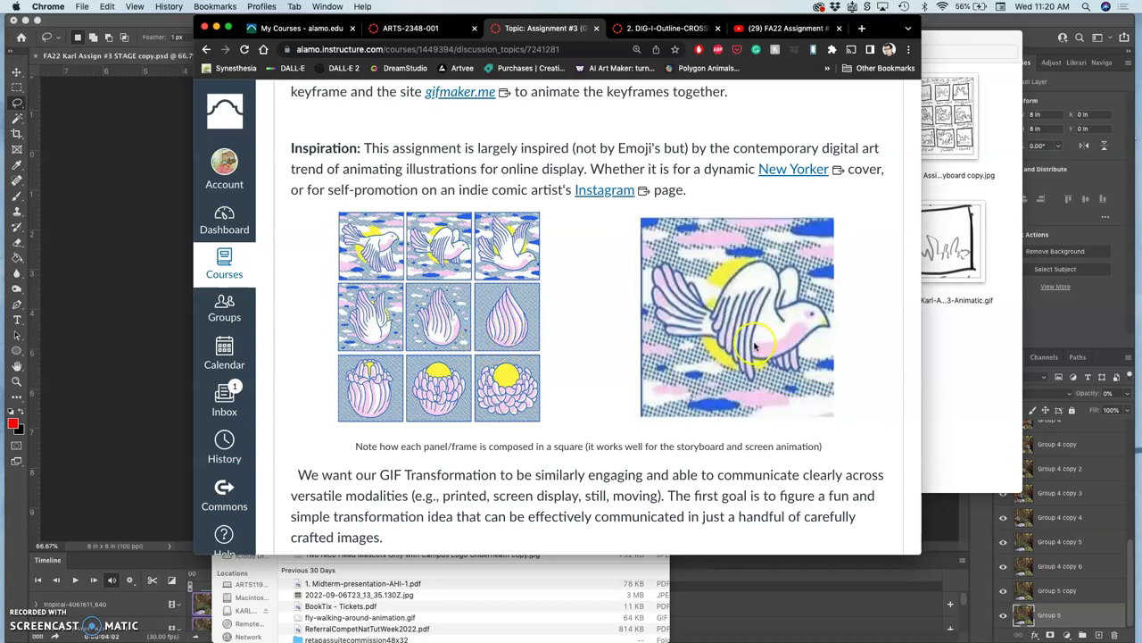
{"action": "left_click", "coordinate": [460, 306]}
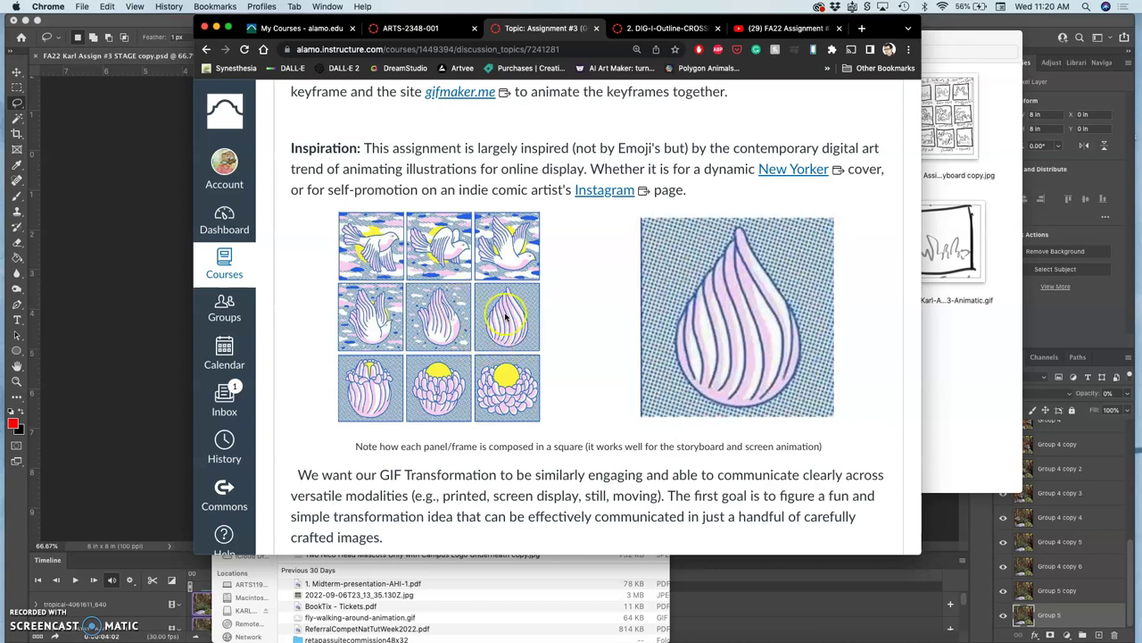
{"action": "left_click", "coordinate": [687, 319]}
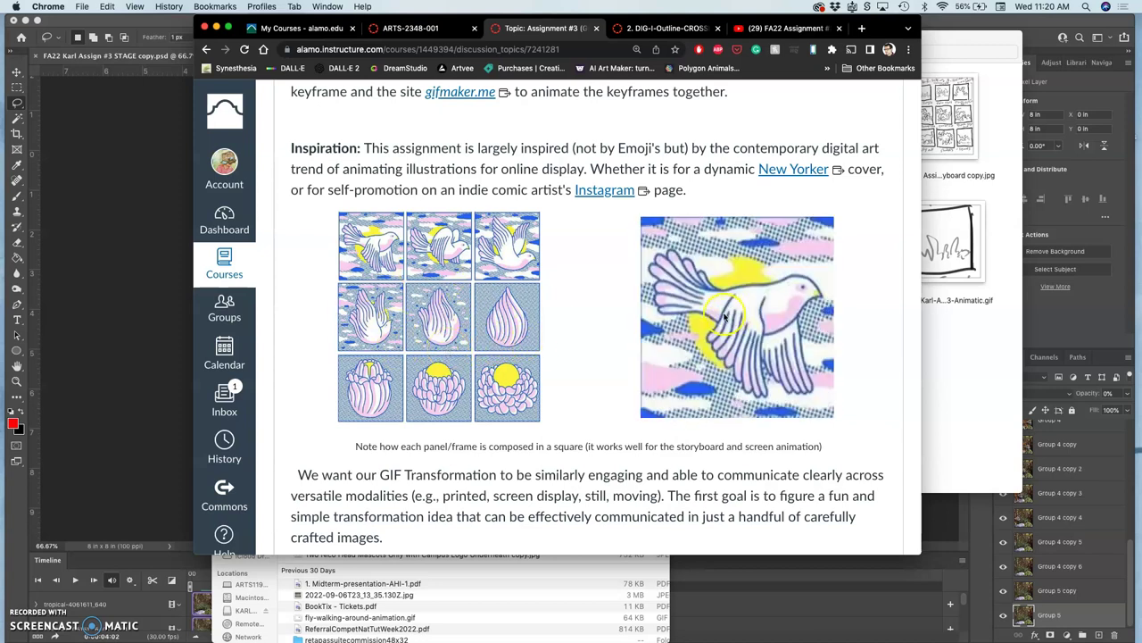
Step: Look over the refined storyboard example, then switch back to Photoshop
{"action": "scroll", "coordinate": [705, 318], "scroll_direction": "up", "scroll_amount": 8}
{"action": "scroll", "coordinate": [733, 316], "scroll_direction": "down", "scroll_amount": 12}
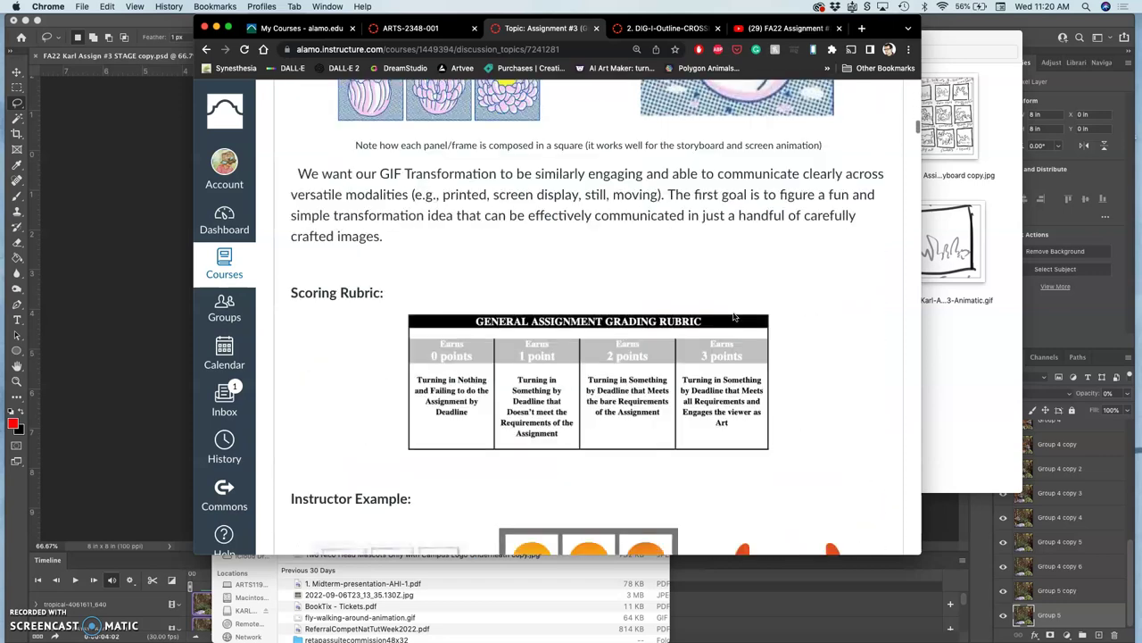
{"action": "left_click", "coordinate": [622, 314]}
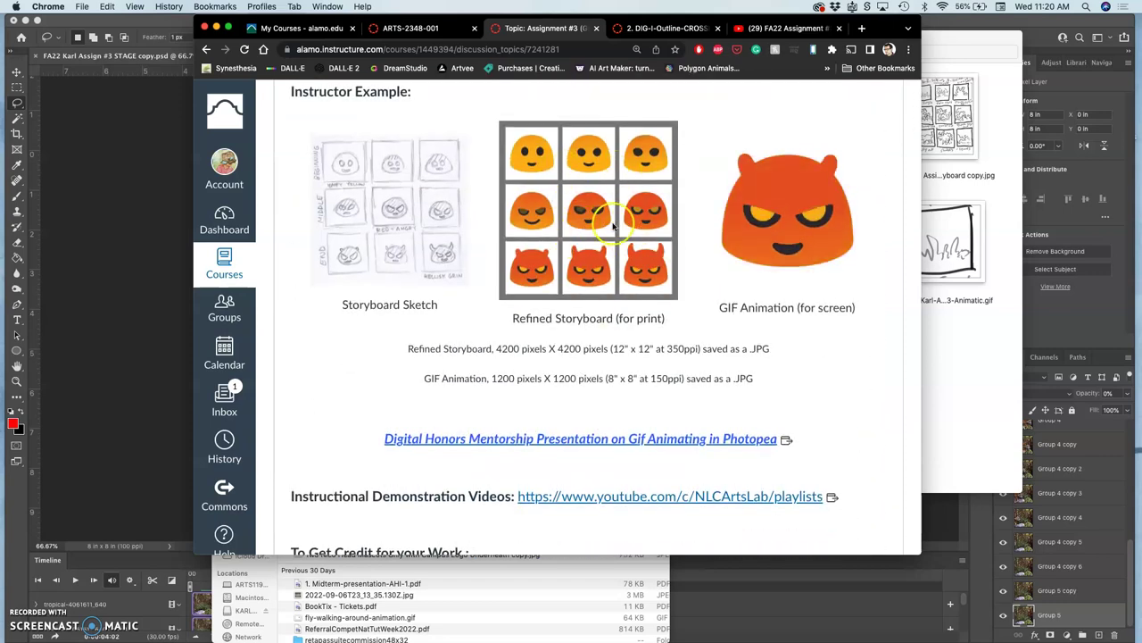
{"action": "scroll", "coordinate": [776, 228], "scroll_direction": "up", "scroll_amount": 9}
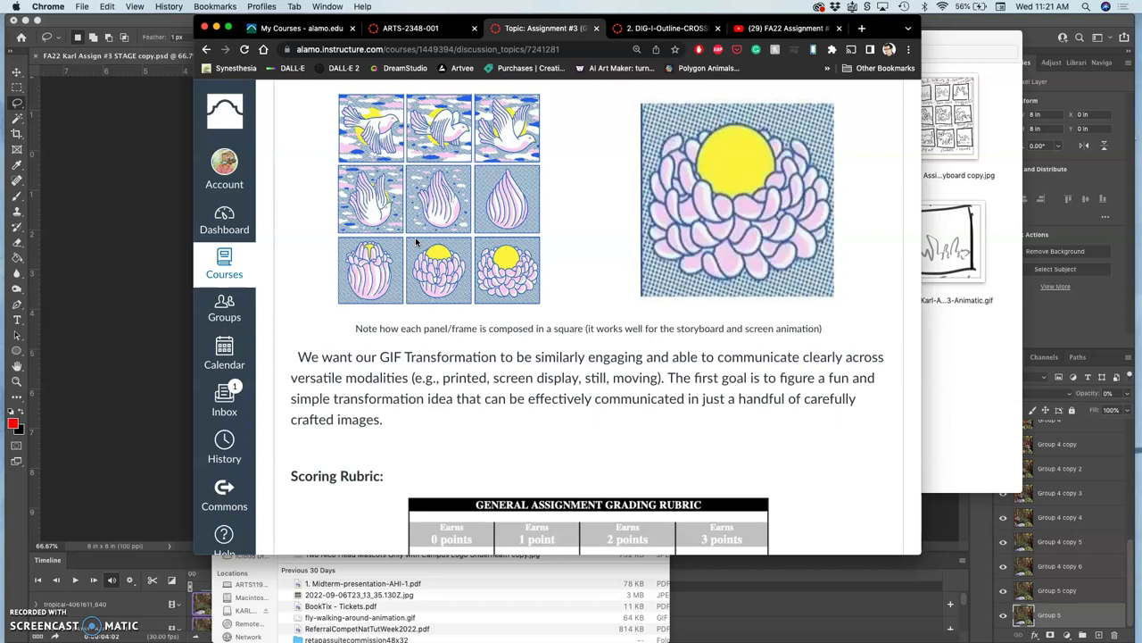
{"action": "scroll", "coordinate": [416, 241], "scroll_direction": "down", "scroll_amount": 15}
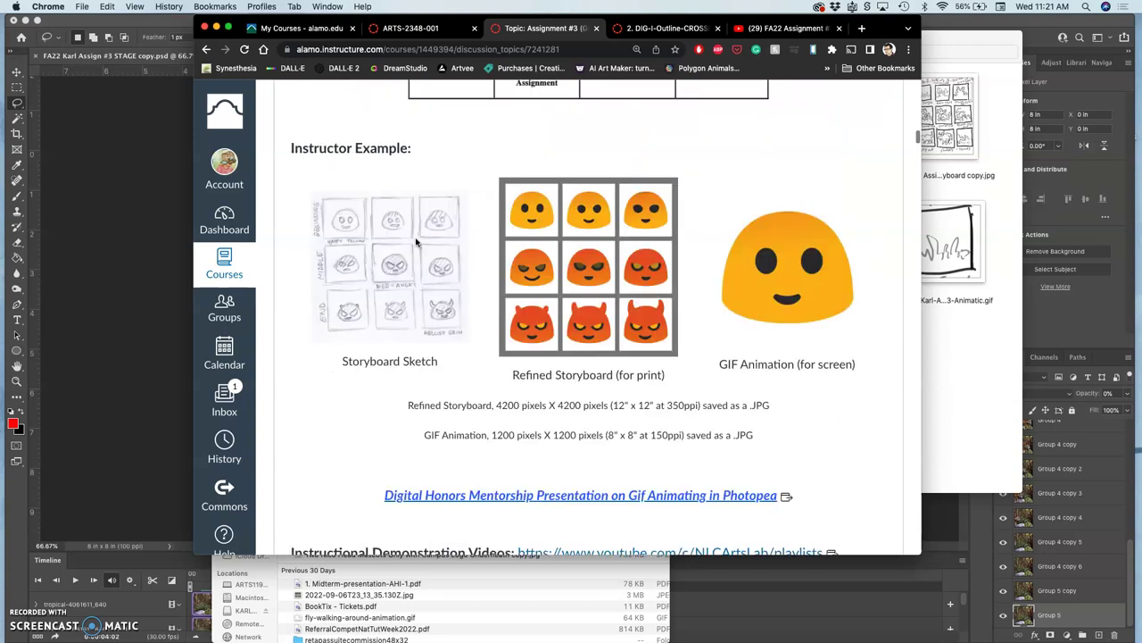
{"action": "left_click", "coordinate": [138, 205]}
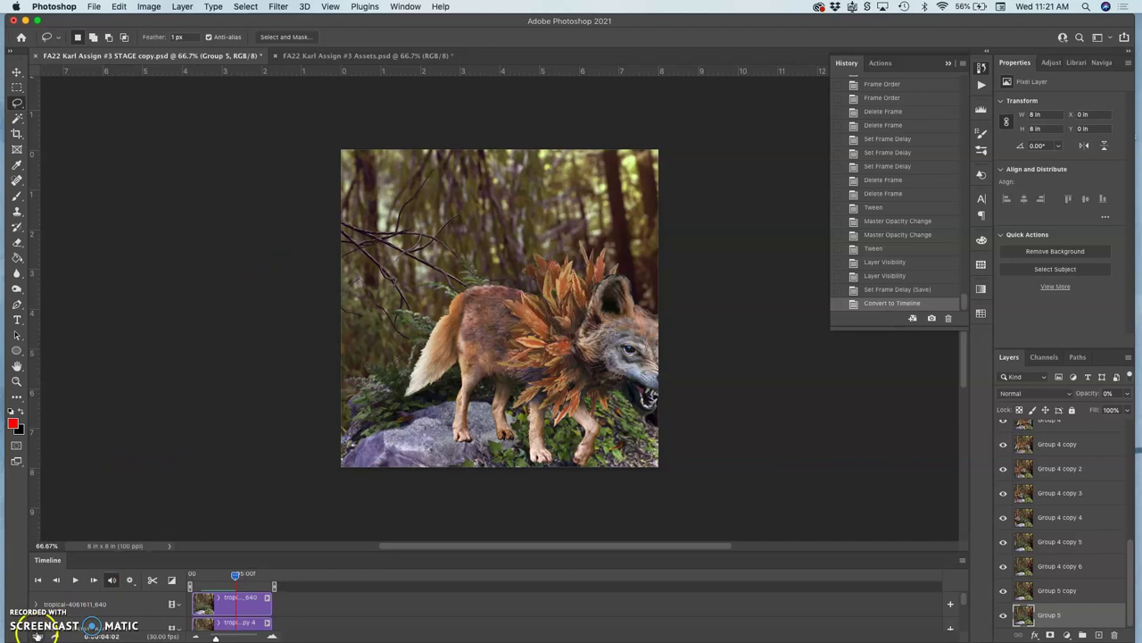
Step: Convert the timeline to a frame animation and save the file
{"action": "left_click", "coordinate": [36, 635]}
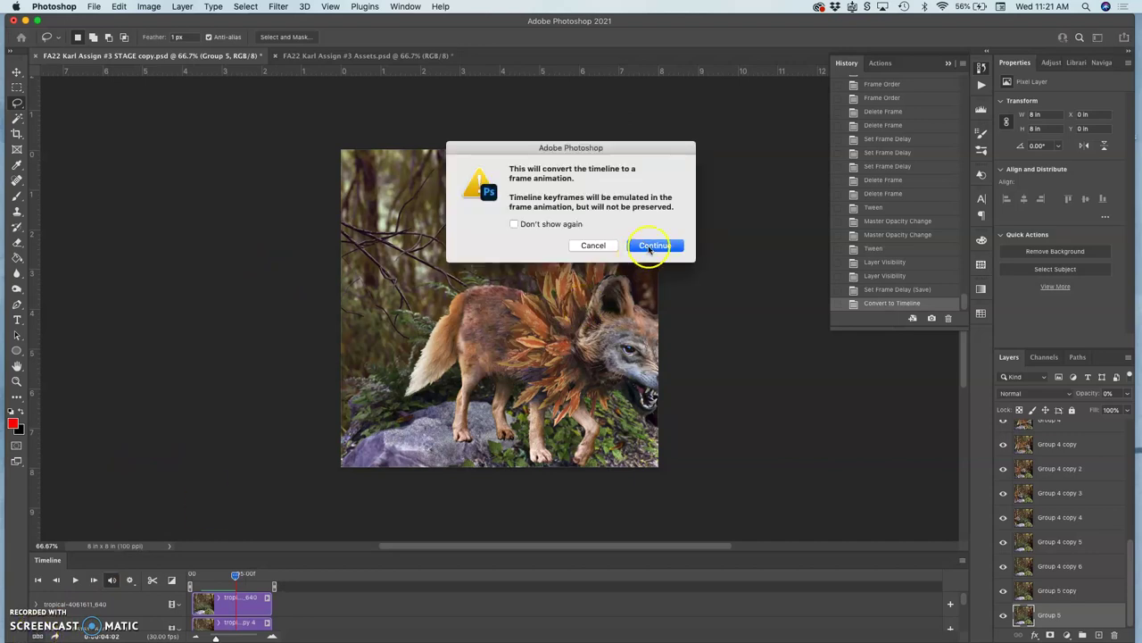
{"action": "left_click", "coordinate": [652, 246]}
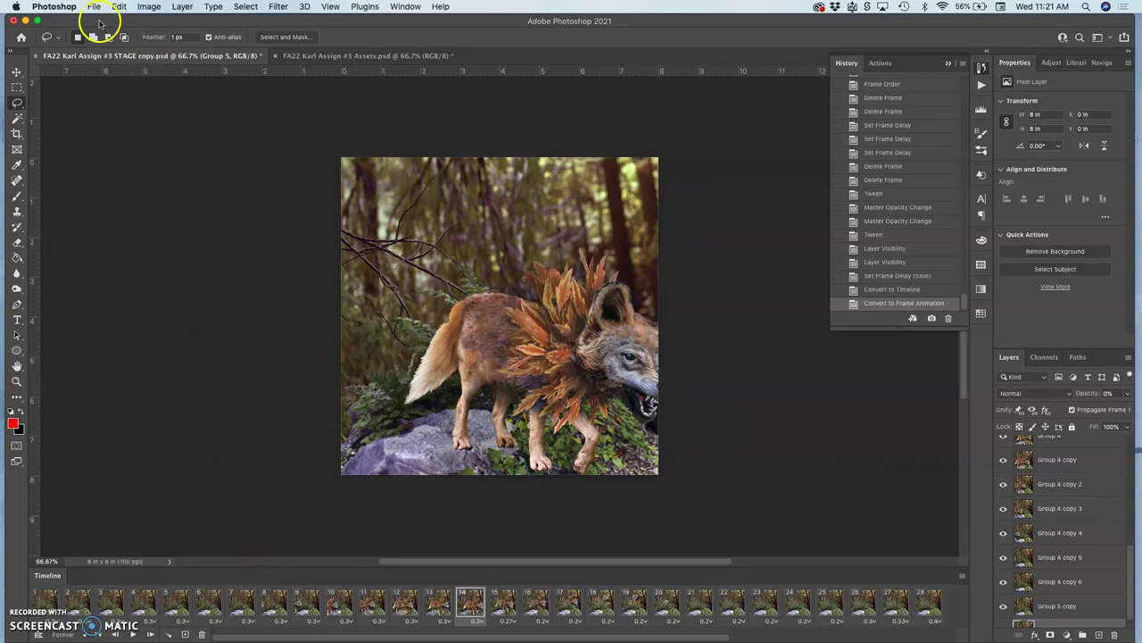
{"action": "left_click", "coordinate": [95, 7]}
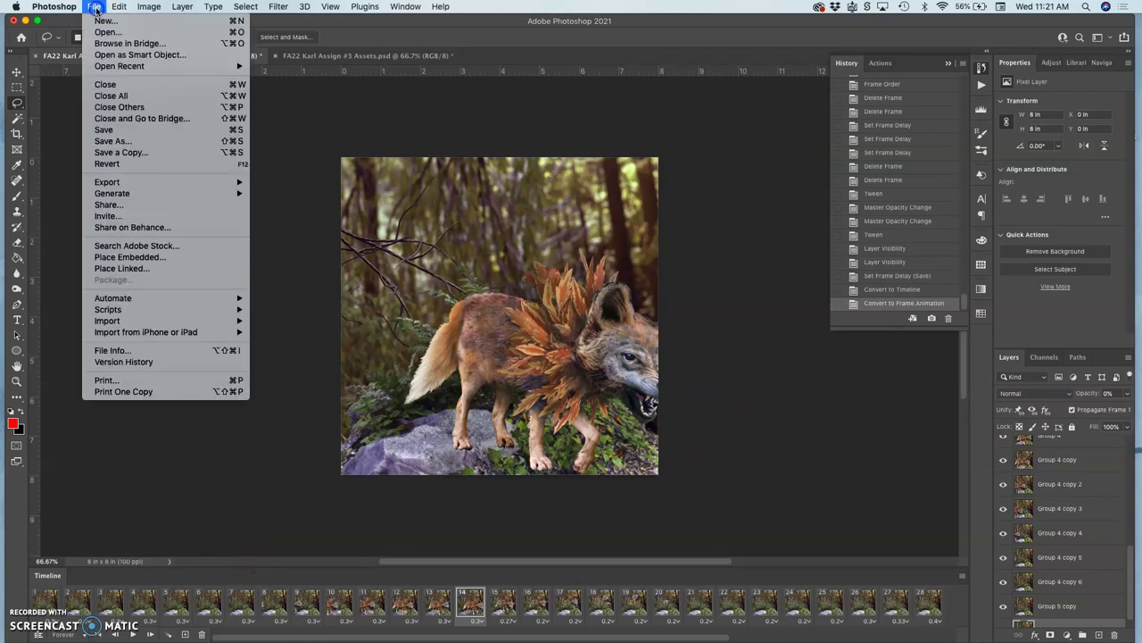
{"action": "left_click", "coordinate": [114, 134]}
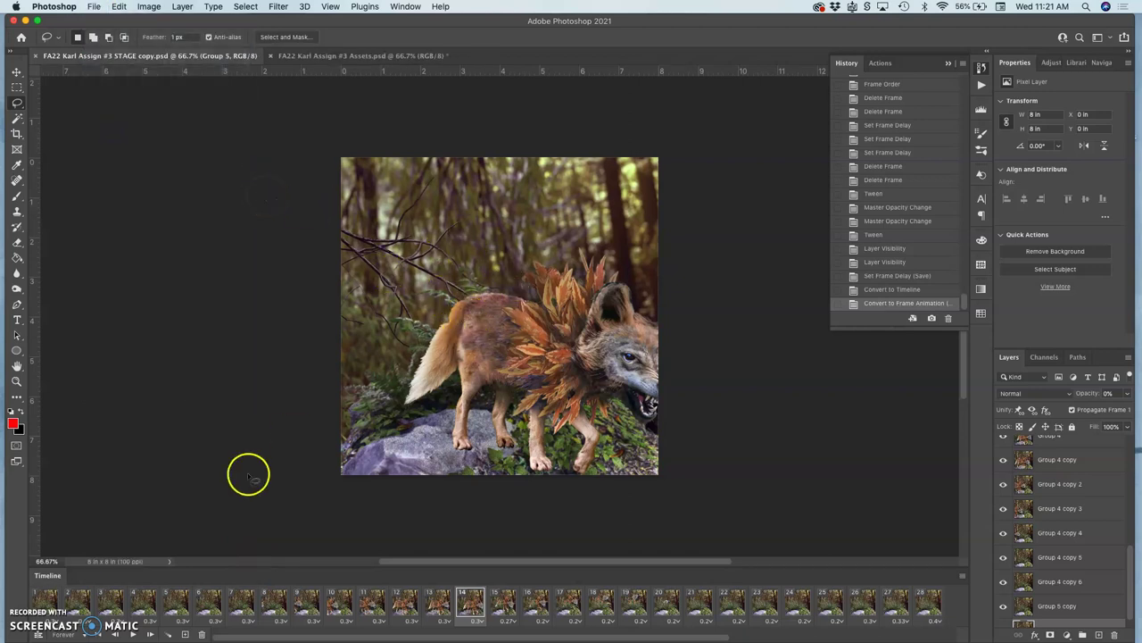
Step: Delete all frames except the first and hide the Timeline panel
{"action": "left_click", "coordinate": [52, 593]}
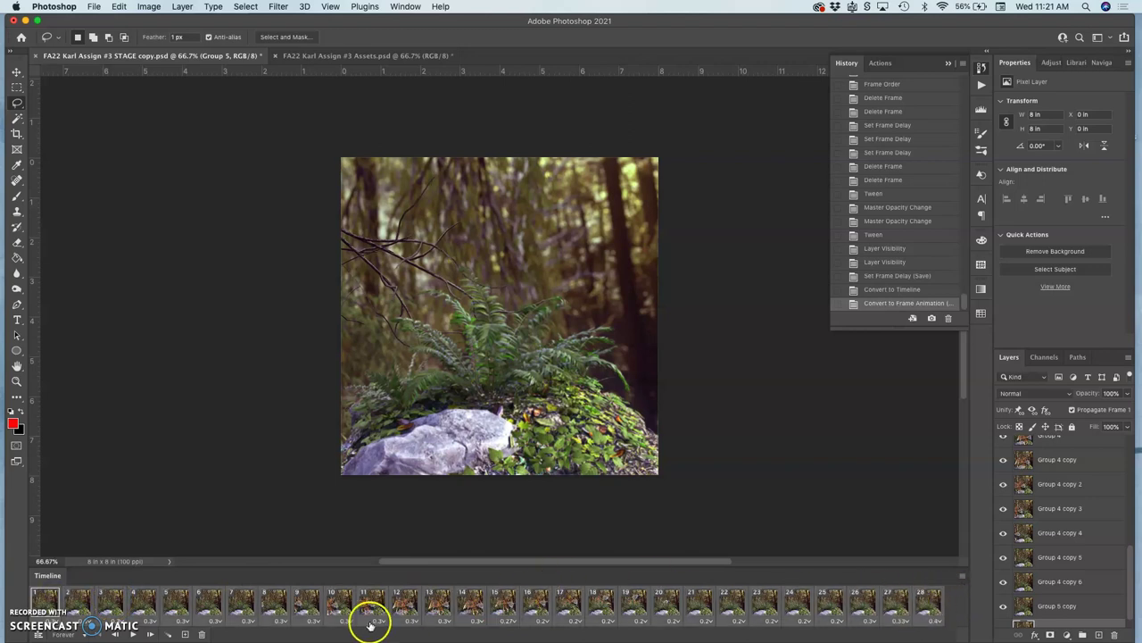
{"action": "left_click", "coordinate": [202, 634]}
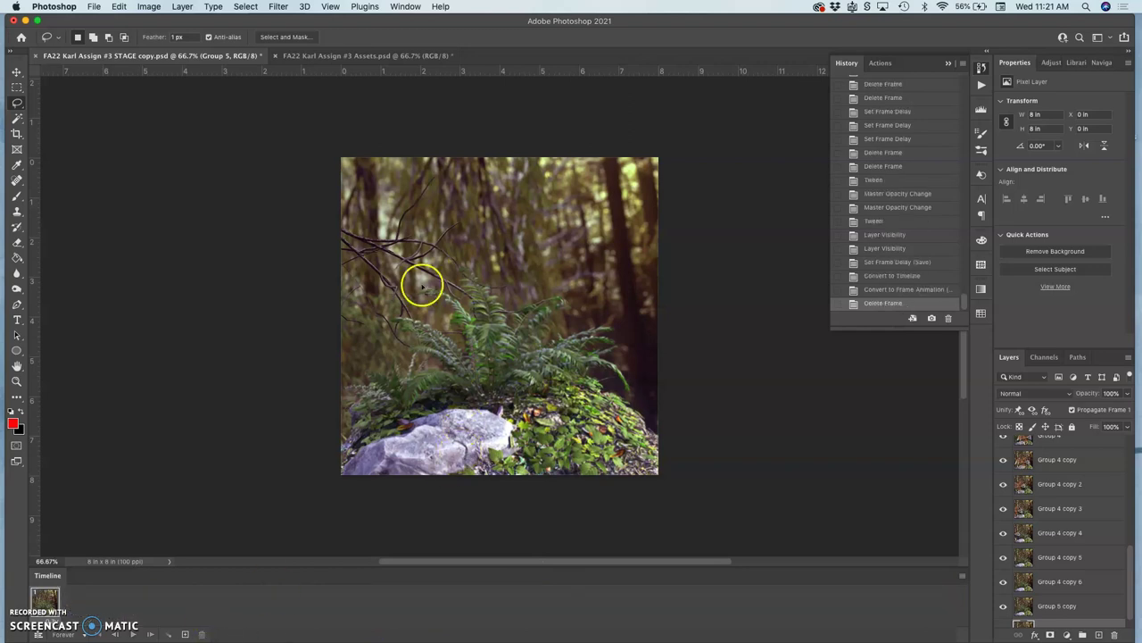
{"action": "left_click", "coordinate": [404, 7]}
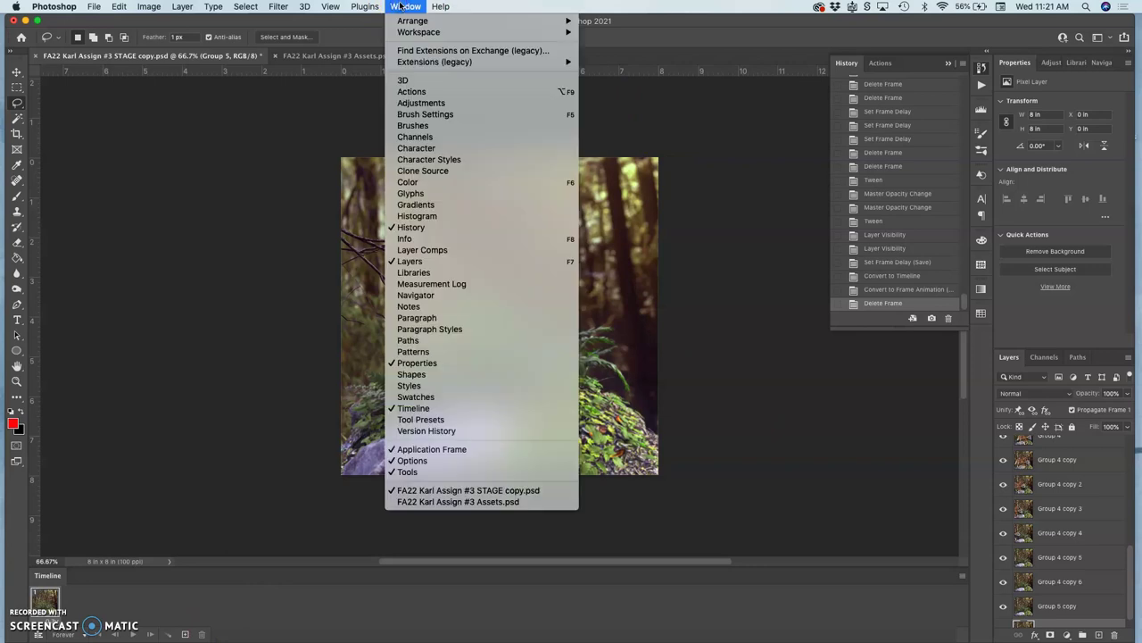
{"action": "left_click", "coordinate": [434, 408]}
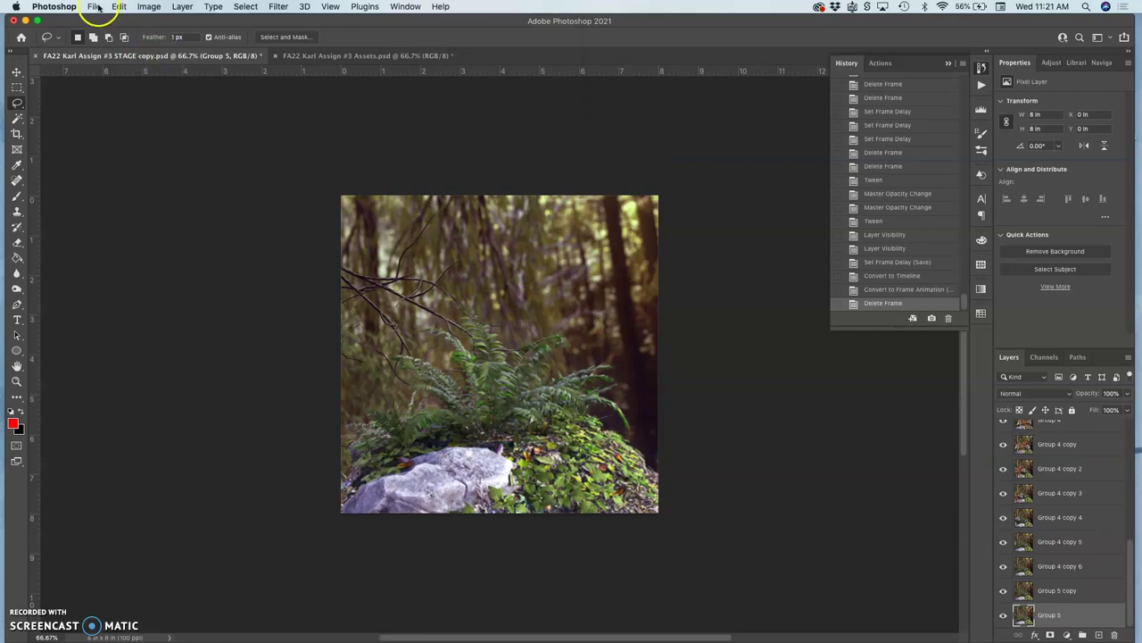
{"action": "left_click", "coordinate": [94, 8]}
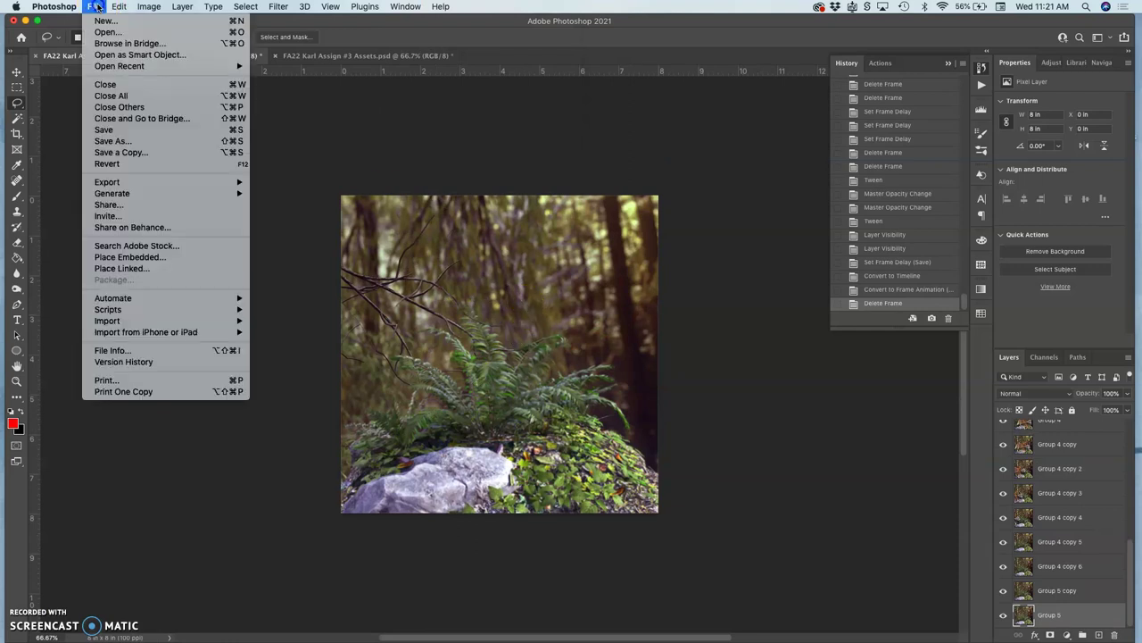
Step: Save As with 'Refined Storyboard' replacing 'STAGE copy' in the file name
{"action": "left_click", "coordinate": [114, 141]}
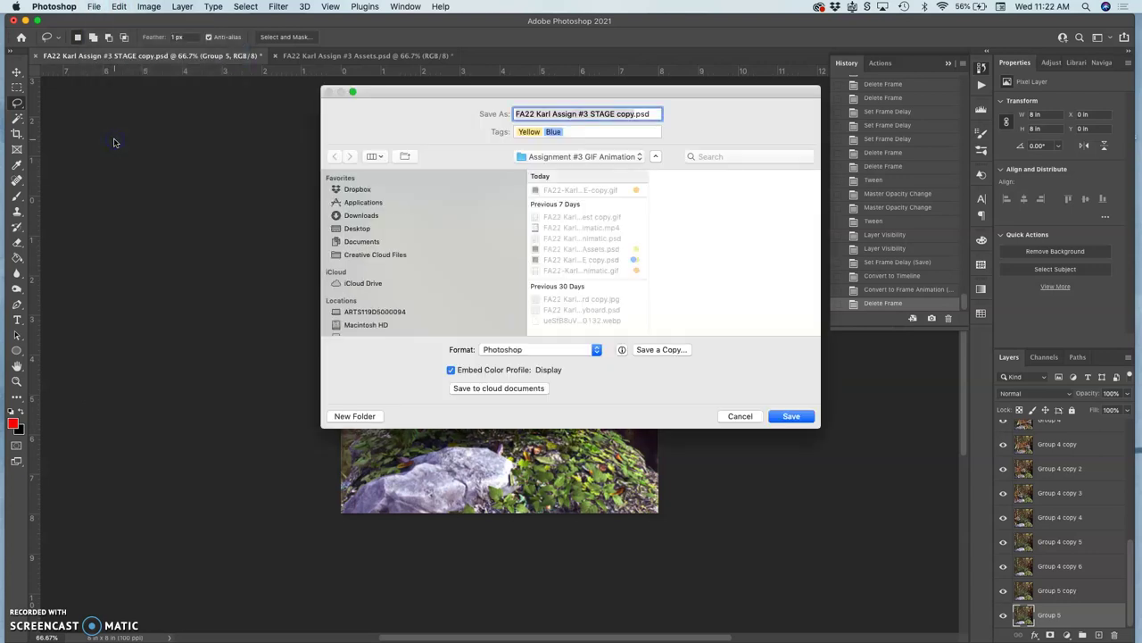
{"action": "left_click", "coordinate": [582, 115]}
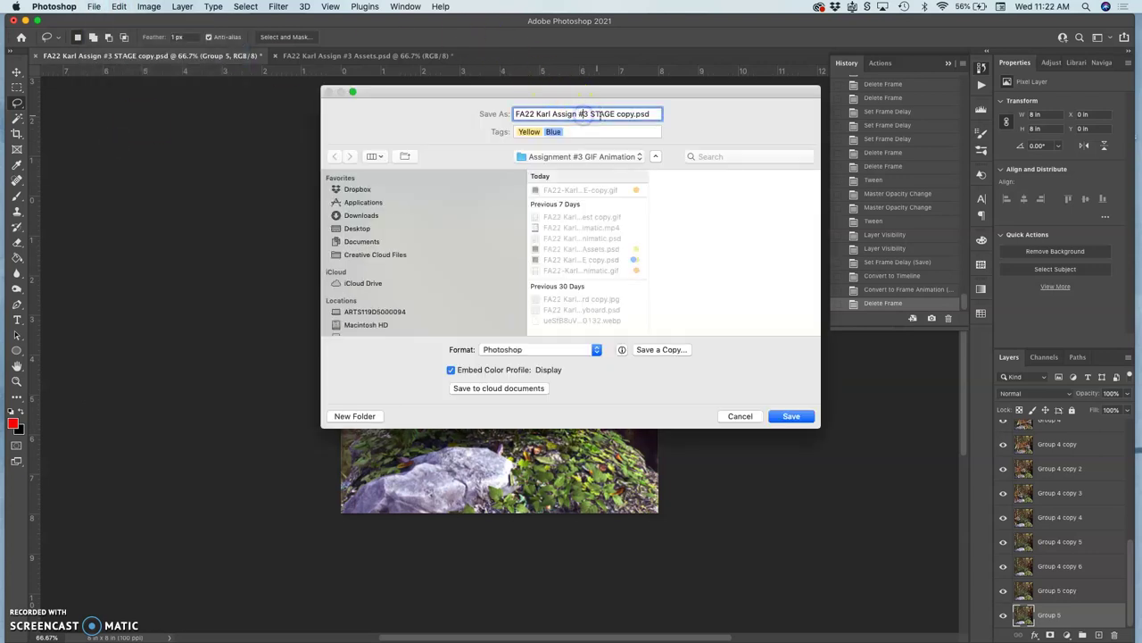
{"action": "left_click_drag", "start_coordinate": [613, 115], "coordinate": [632, 115]}
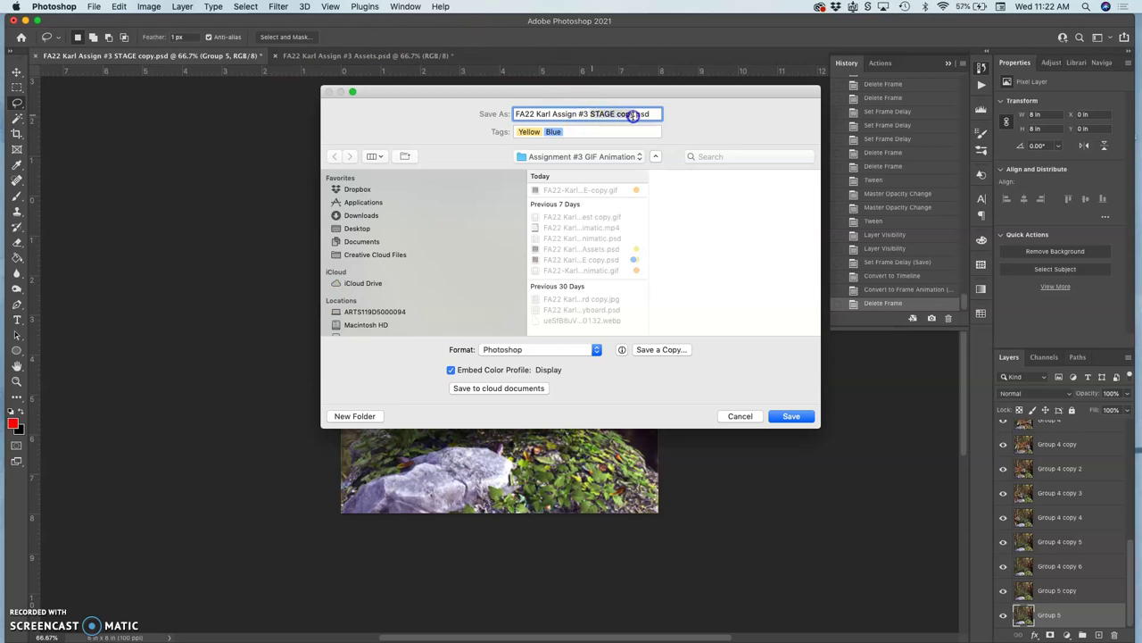
{"action": "type", "text": "Refined Storyboar"}
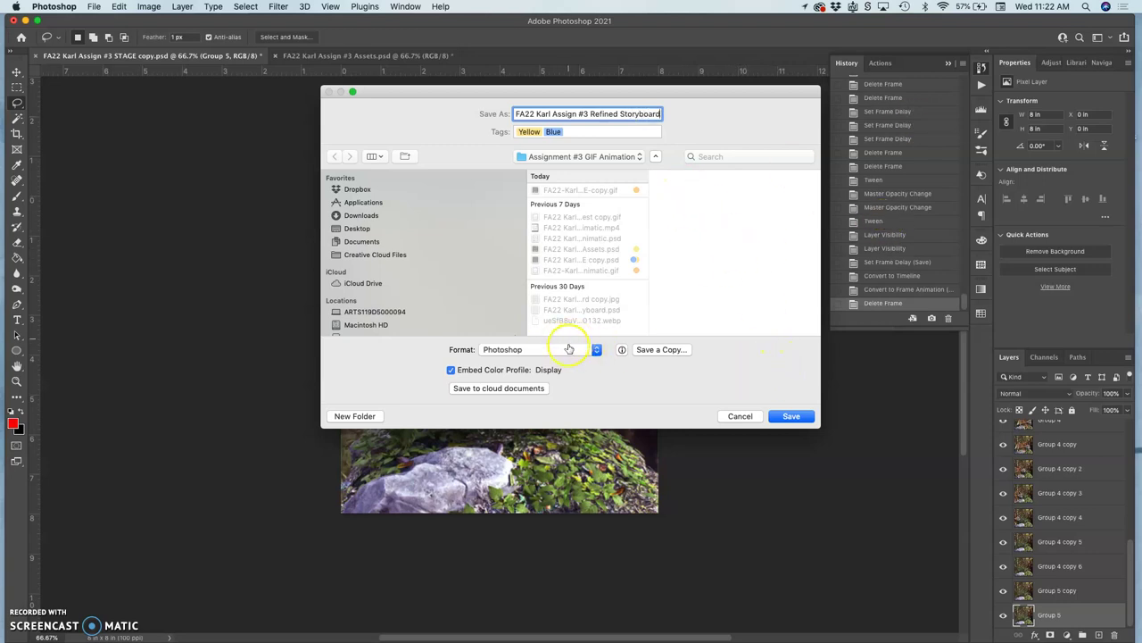
{"action": "left_click", "coordinate": [792, 417]}
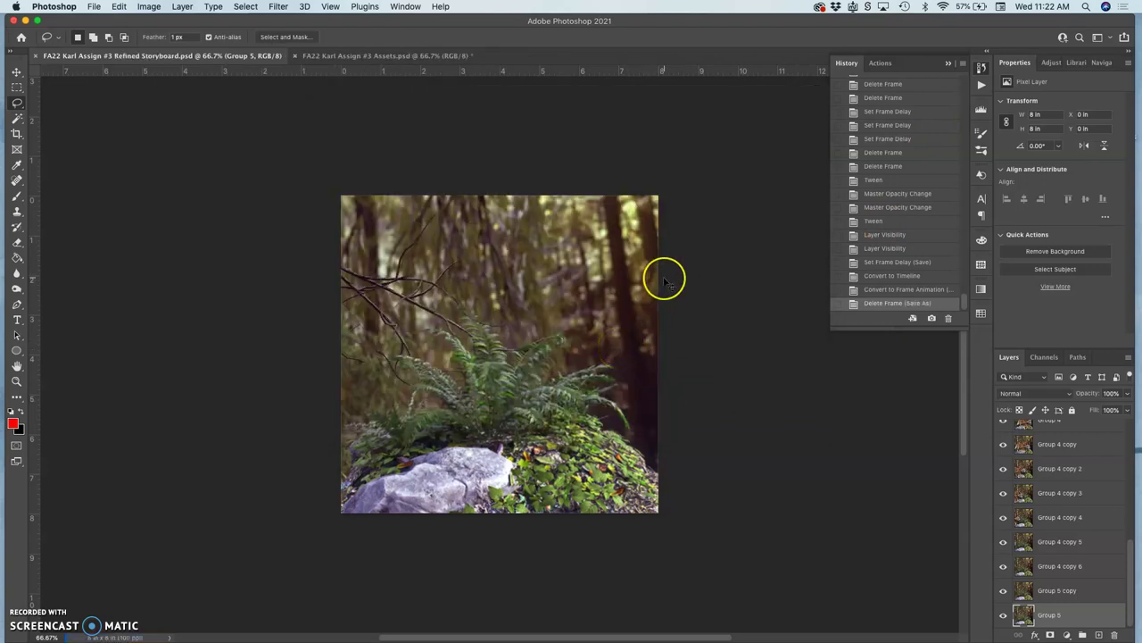
Step: Zoom out to 50% and step through History, ending on the Convert to Timeline state
{"action": "key", "text": "super+minus"}
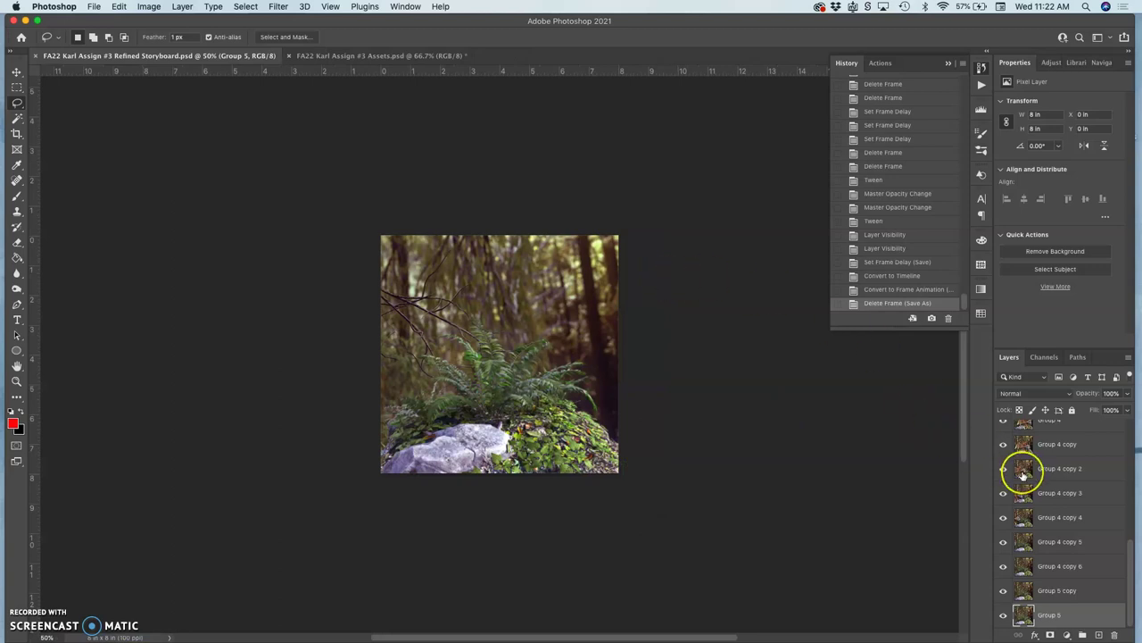
{"action": "scroll", "coordinate": [1022, 478], "scroll_direction": "up", "scroll_amount": 10}
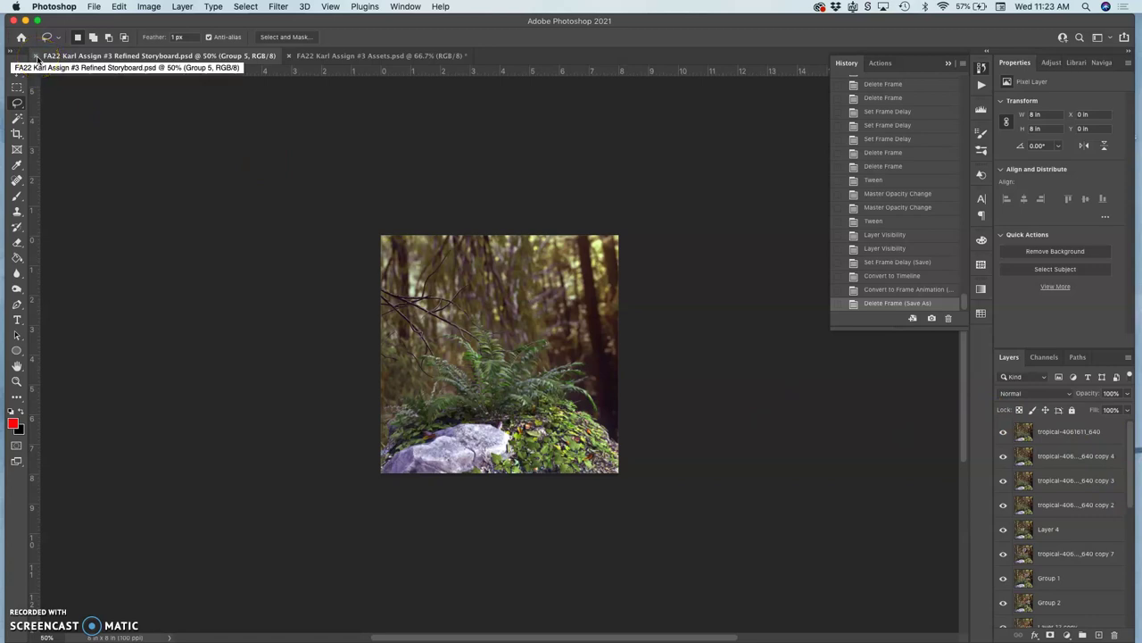
{"action": "left_click", "coordinate": [880, 290]}
{"action": "left_click", "coordinate": [878, 263]}
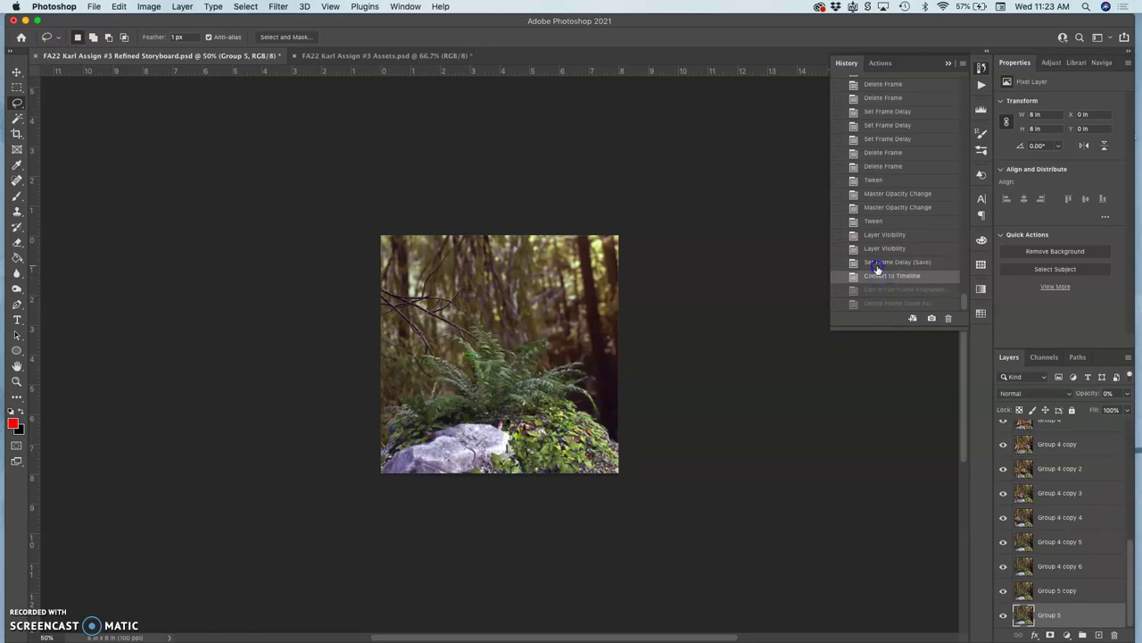
{"action": "left_click", "coordinate": [876, 250]}
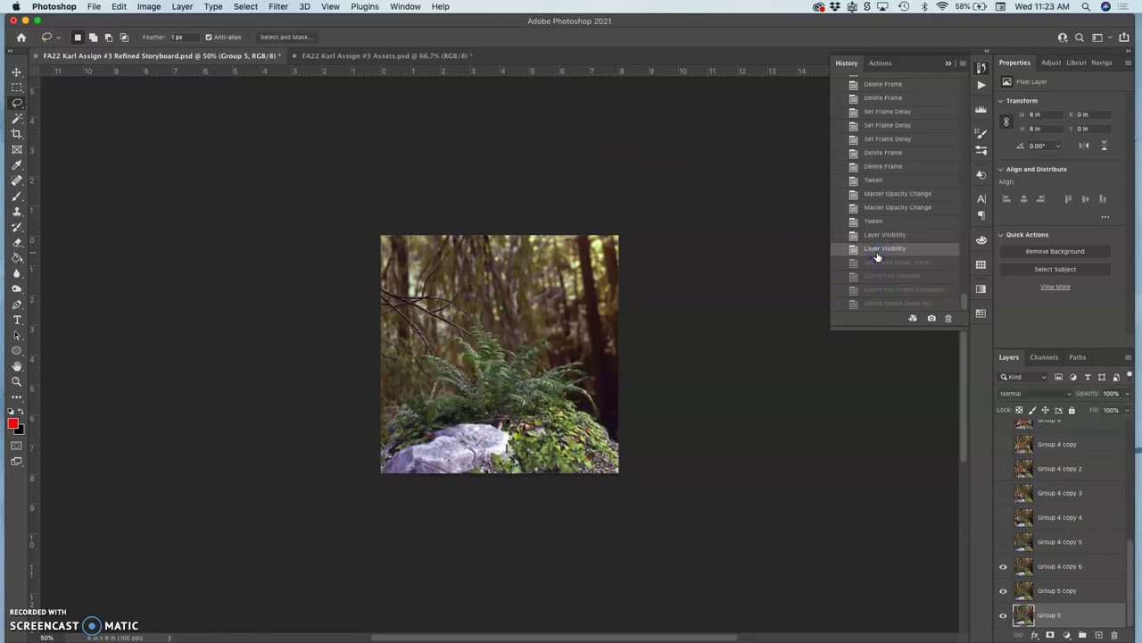
{"action": "left_click", "coordinate": [880, 301]}
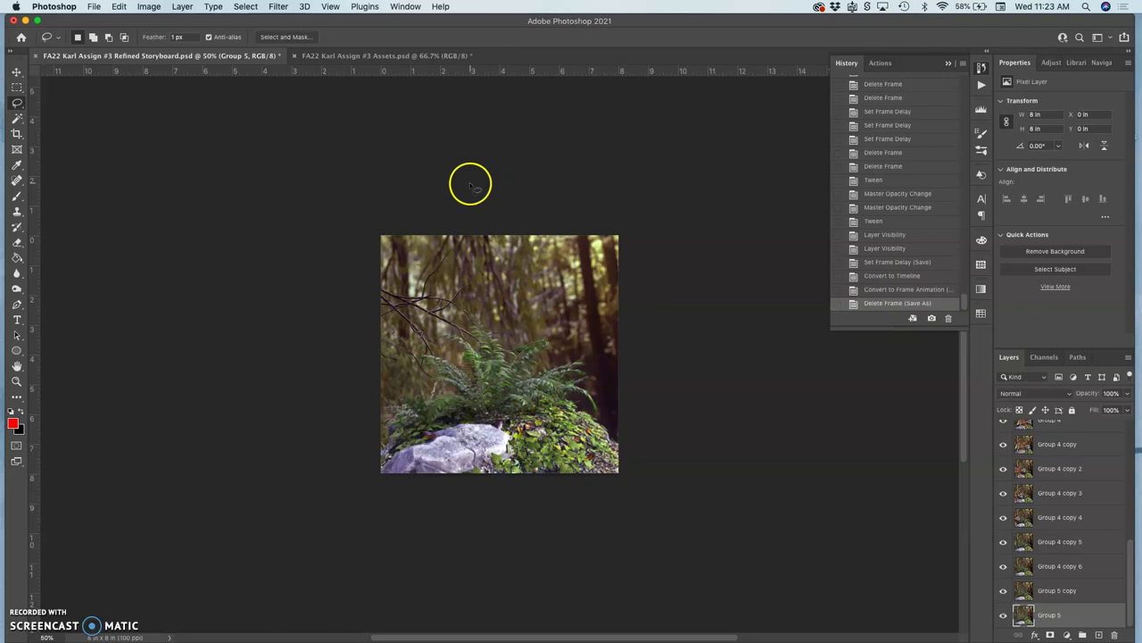
{"action": "left_click", "coordinate": [866, 277]}
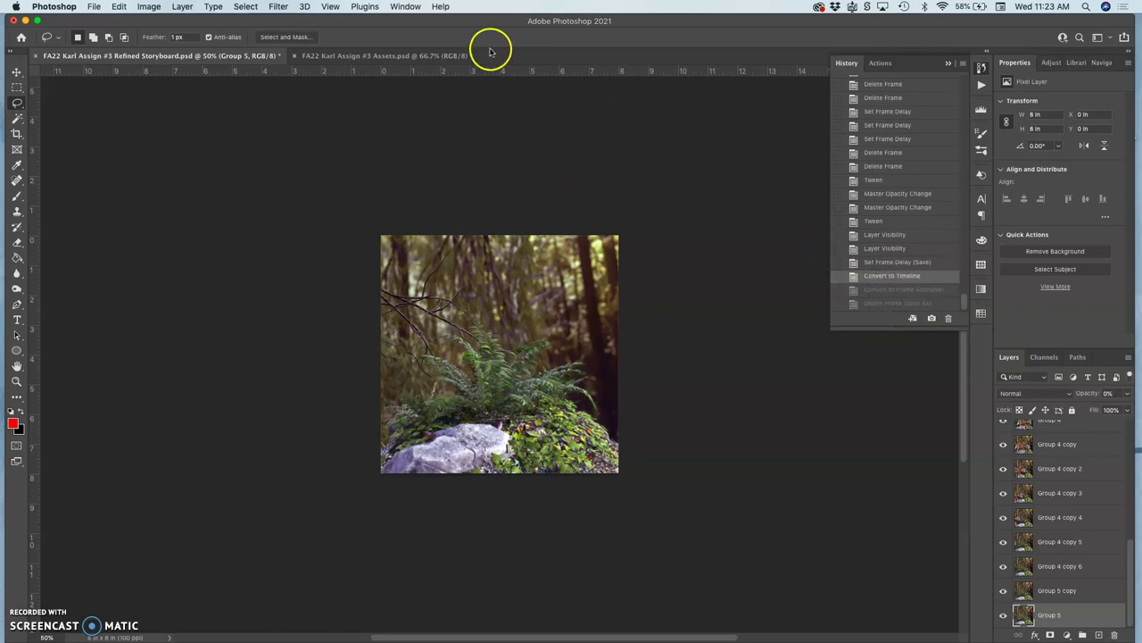
Step: Show the Timeline panel and restore the Convert to Frame Animation history state
{"action": "left_click", "coordinate": [404, 7]}
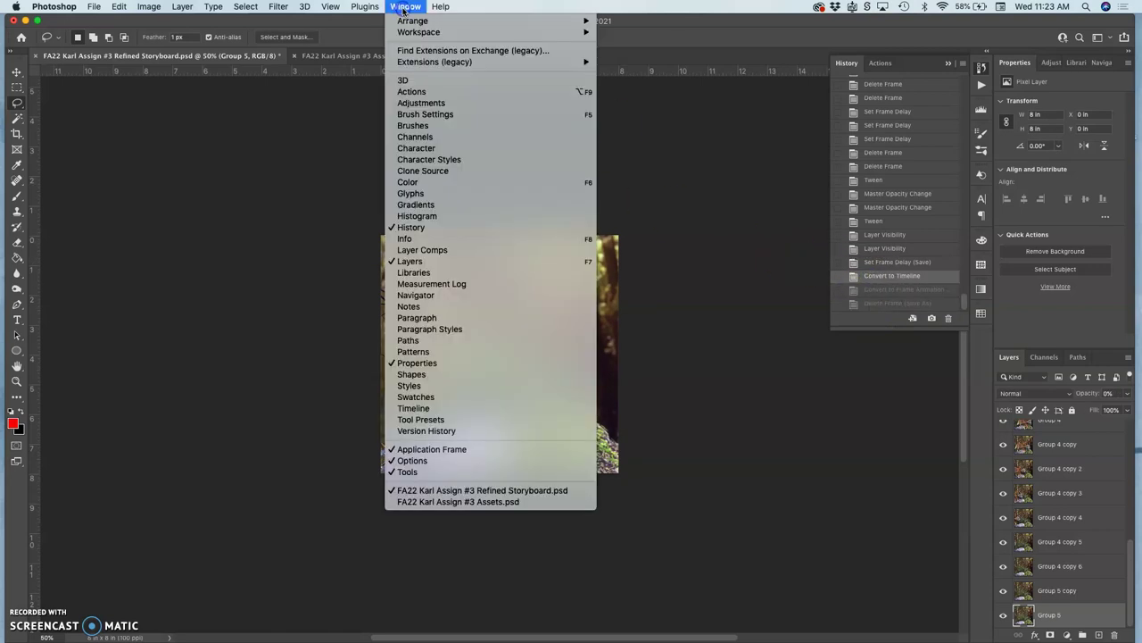
{"action": "left_click", "coordinate": [415, 407]}
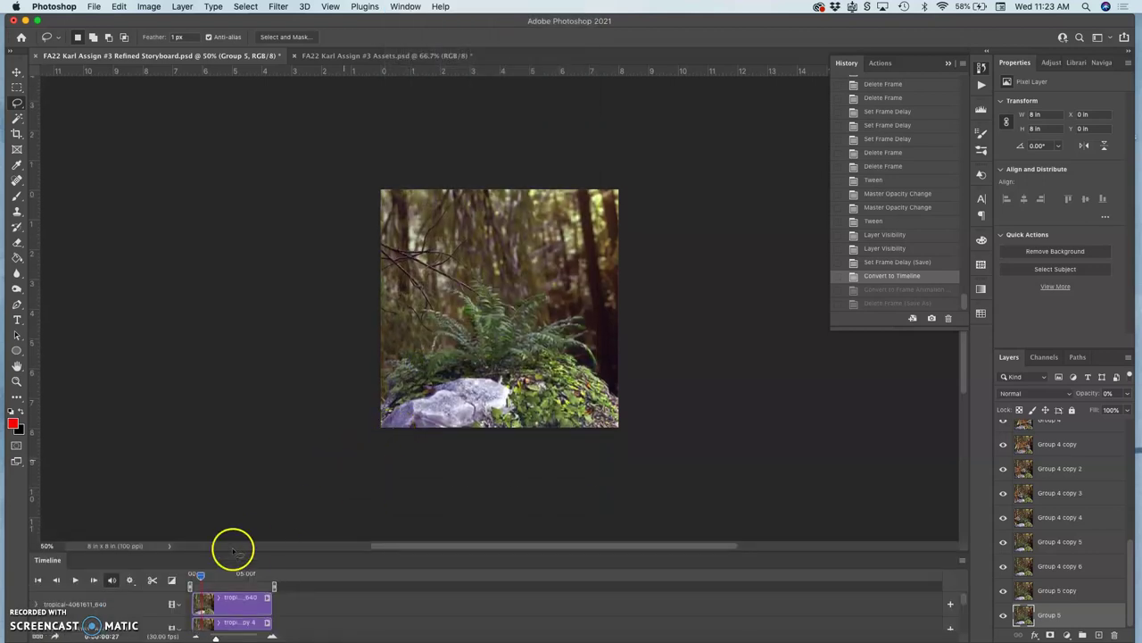
{"action": "left_click", "coordinate": [884, 290]}
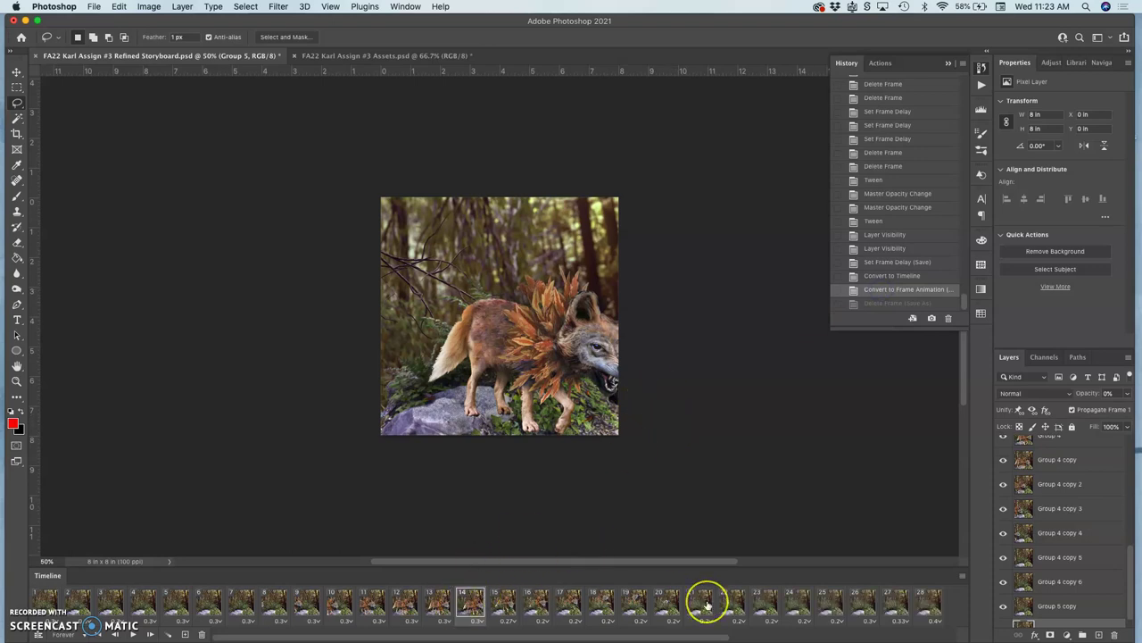
Step: Drag one frame to a new position in the 28-frame sequence and check frame 28
{"action": "scroll", "coordinate": [708, 605], "scroll_direction": "right", "scroll_amount": 5}
{"action": "left_click_drag", "start_coordinate": [631, 614], "coordinate": [526, 611]}
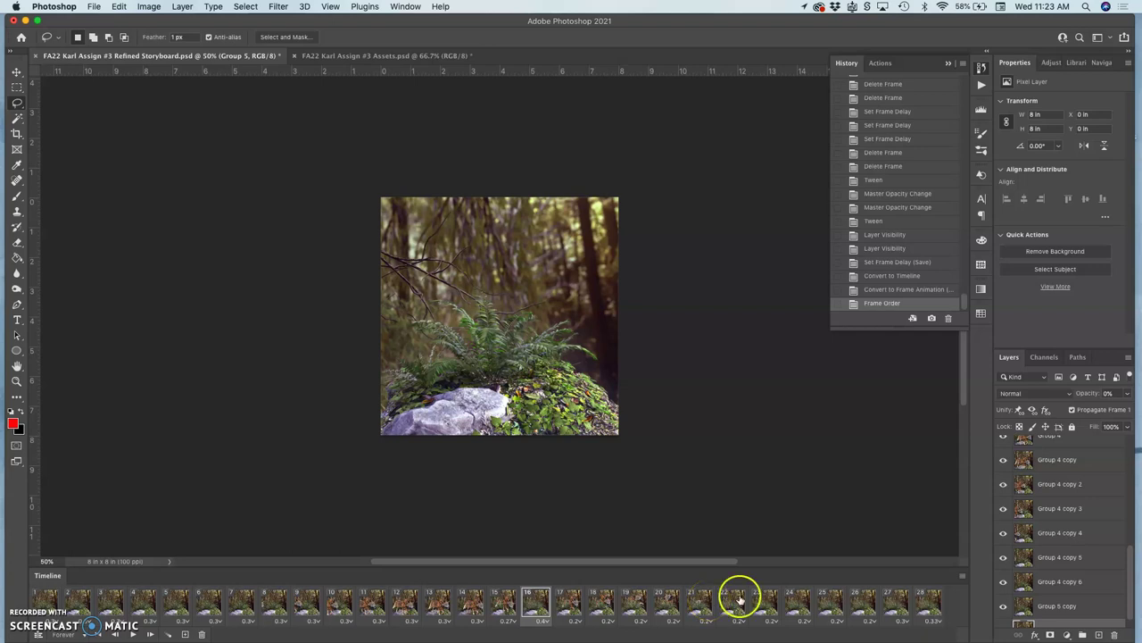
{"action": "left_click", "coordinate": [934, 611]}
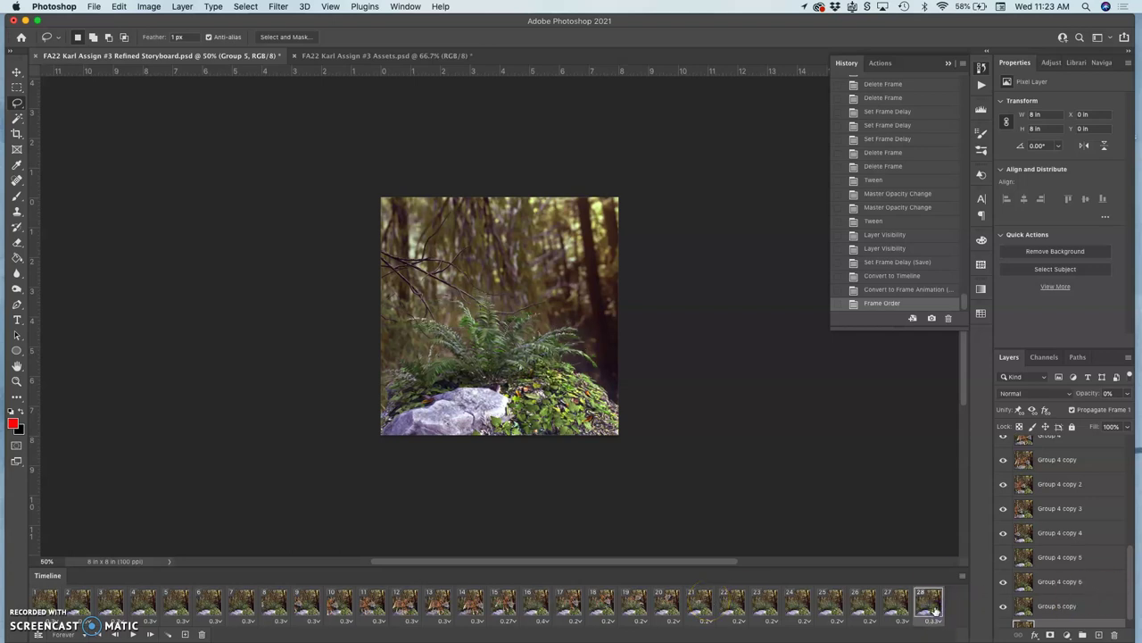
{"action": "scroll", "coordinate": [1080, 541], "scroll_direction": "up", "scroll_amount": 5}
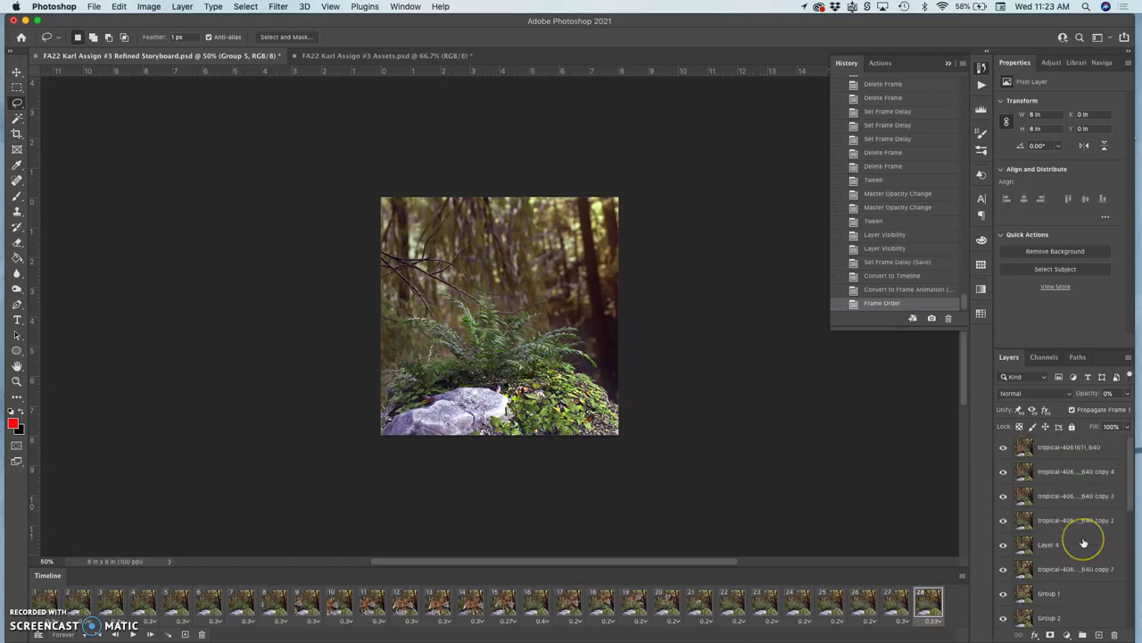
{"action": "scroll", "coordinate": [1084, 542], "scroll_direction": "down", "scroll_amount": 3}
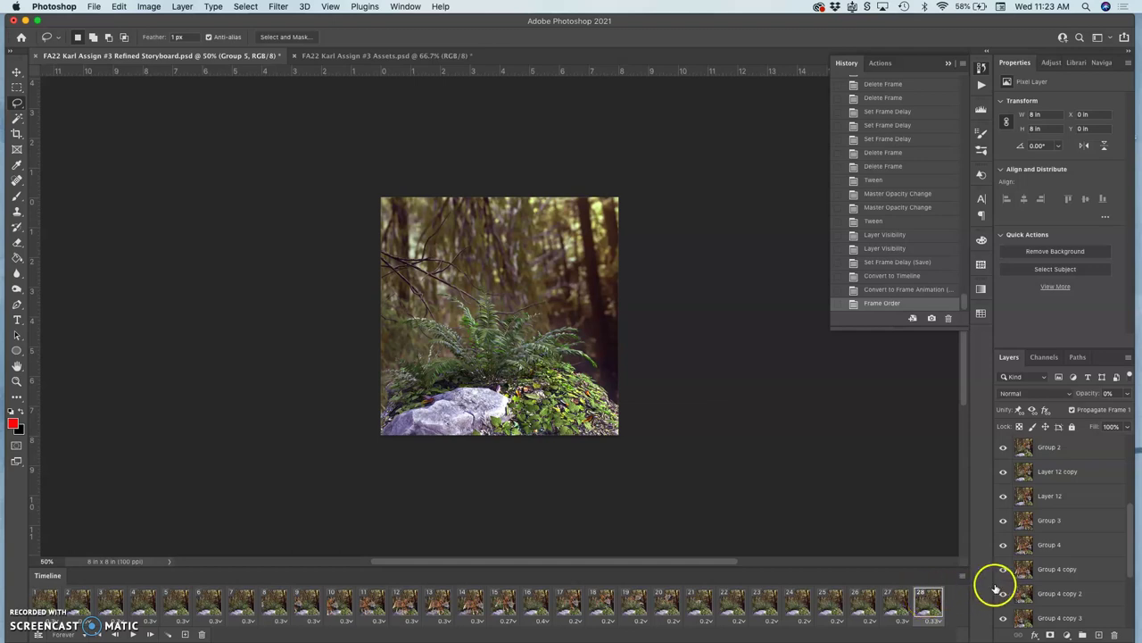
{"action": "left_click", "coordinate": [961, 580]}
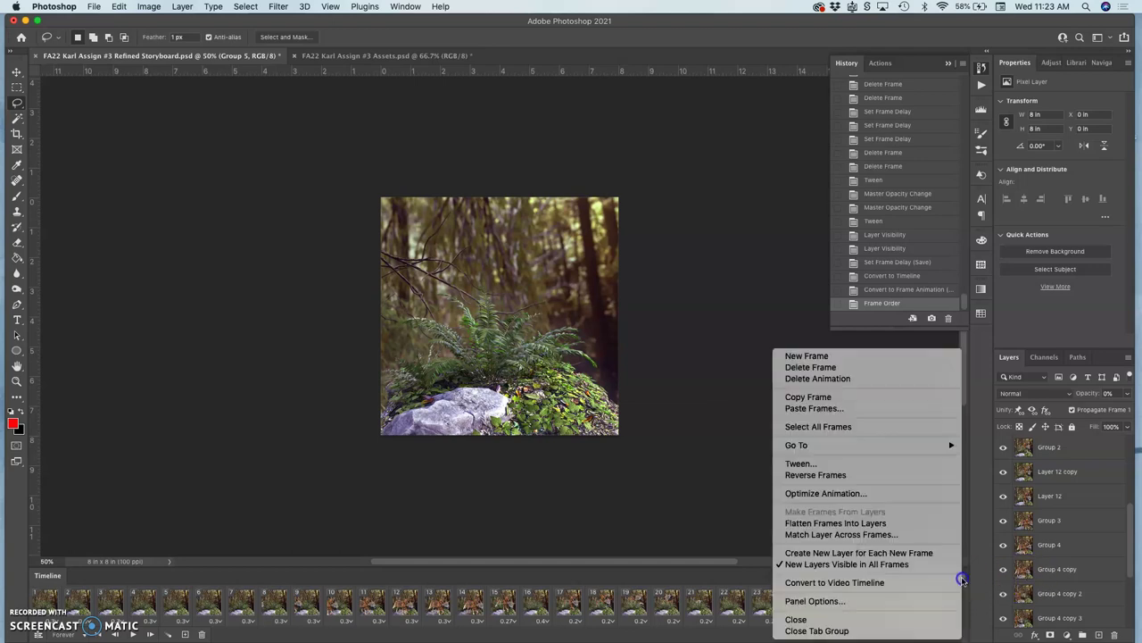
Step: Flatten the frames into Frame layers, then delete Group 5 through tropical-4061611_640
{"action": "left_click", "coordinate": [860, 527]}
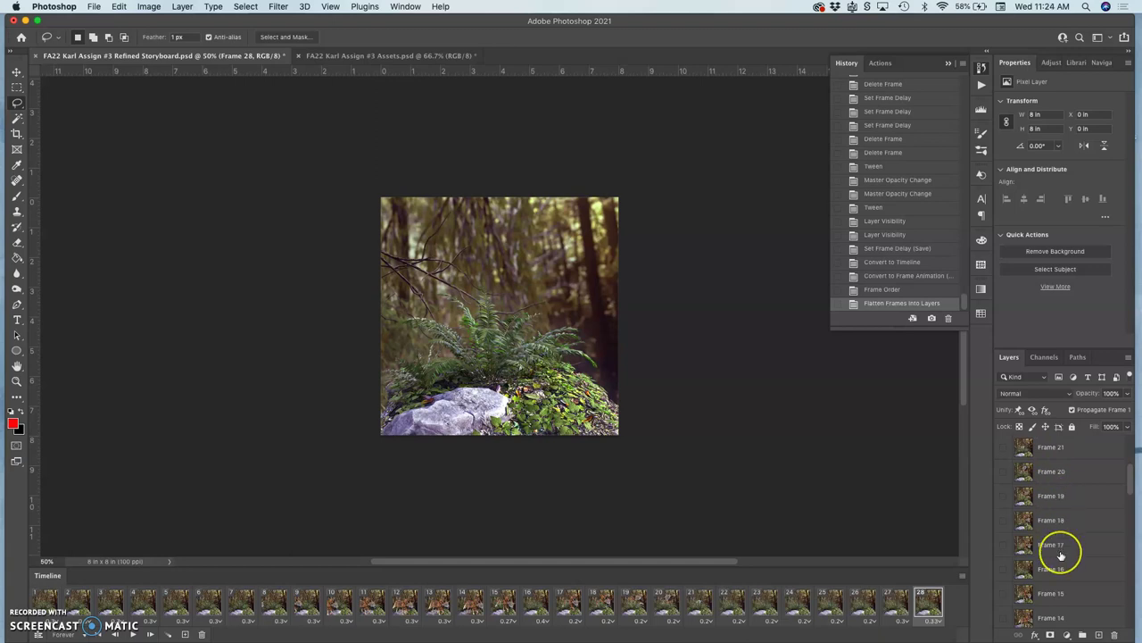
{"action": "scroll", "coordinate": [1061, 555], "scroll_direction": "down", "scroll_amount": 10}
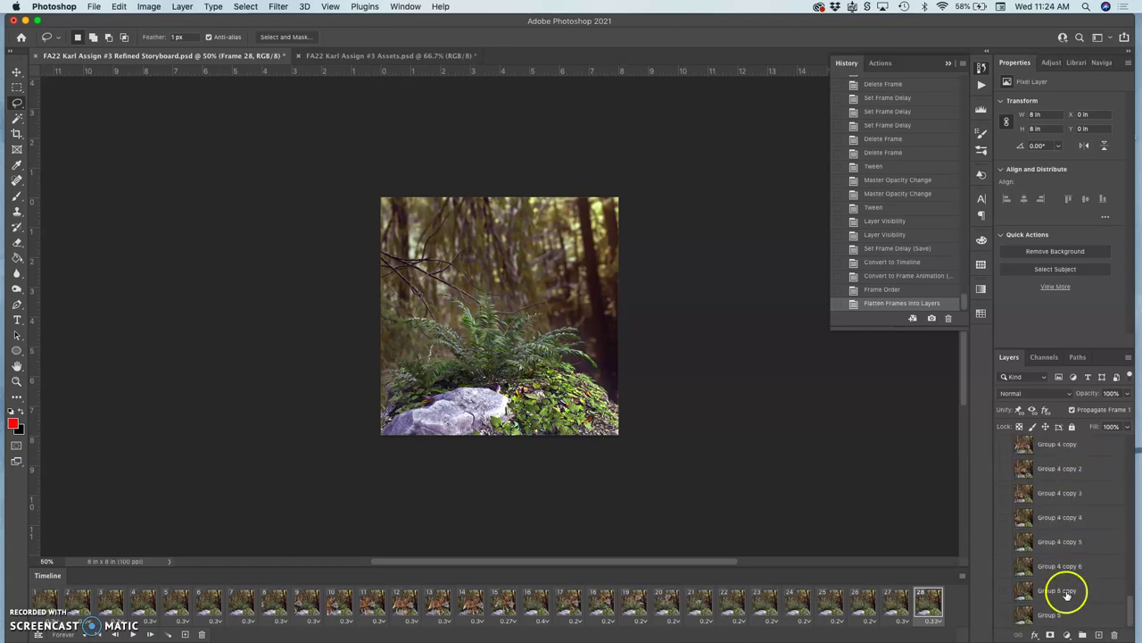
{"action": "left_click", "coordinate": [1066, 616]}
{"action": "scroll", "coordinate": [1067, 572], "scroll_direction": "up", "scroll_amount": 3}
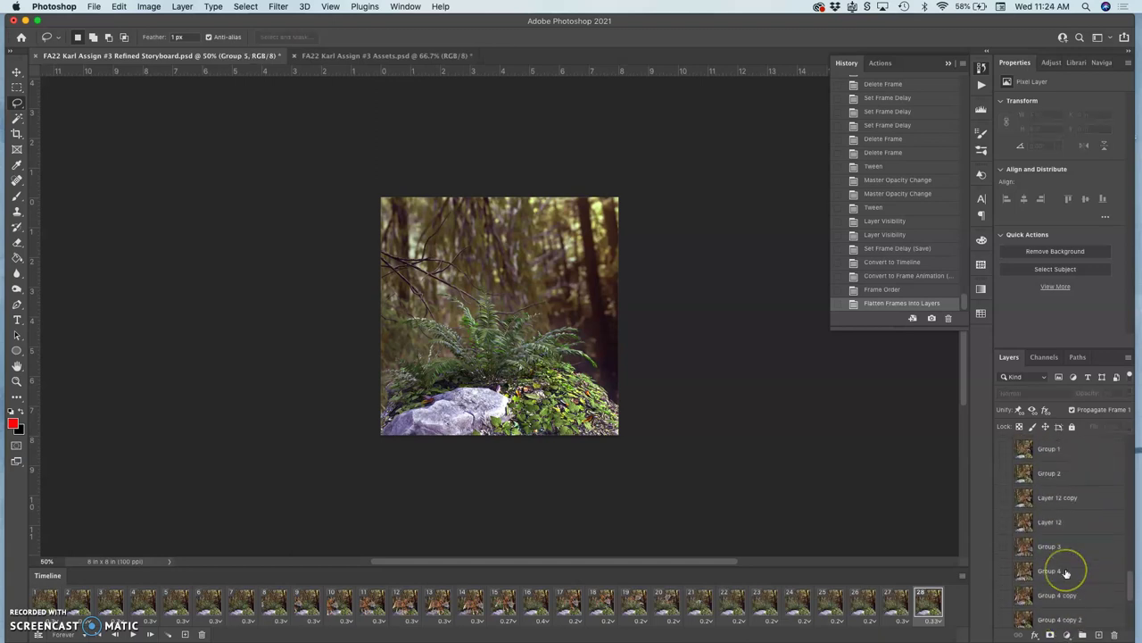
{"action": "scroll", "coordinate": [1067, 572], "scroll_direction": "up", "scroll_amount": 5}
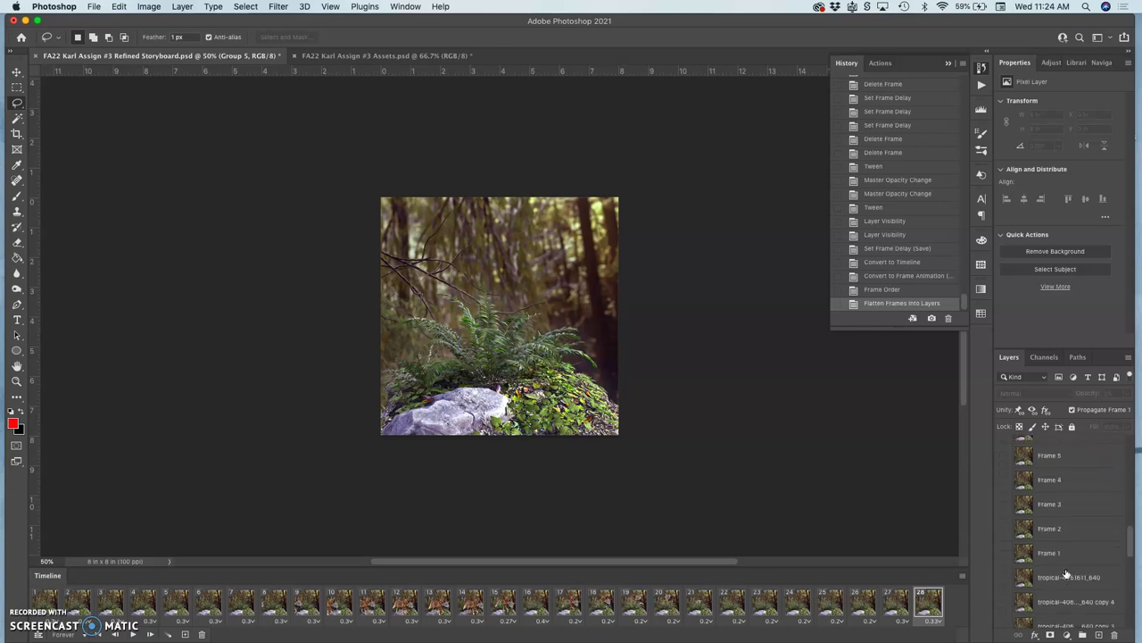
{"action": "left_click", "coordinate": [1062, 576]}
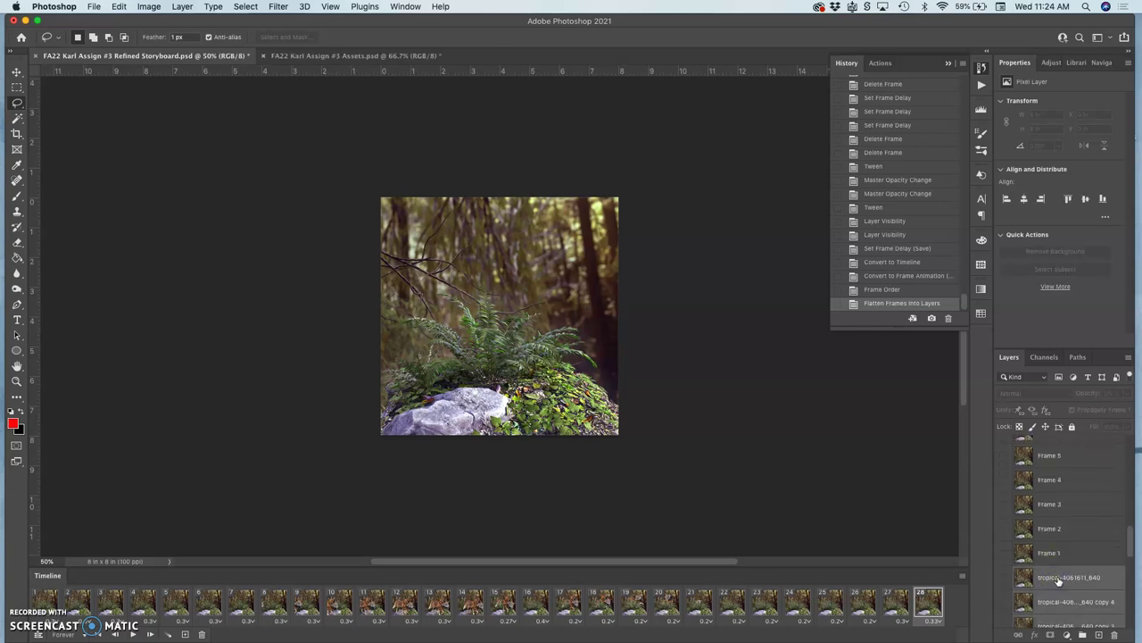
{"action": "left_click", "coordinate": [1114, 633]}
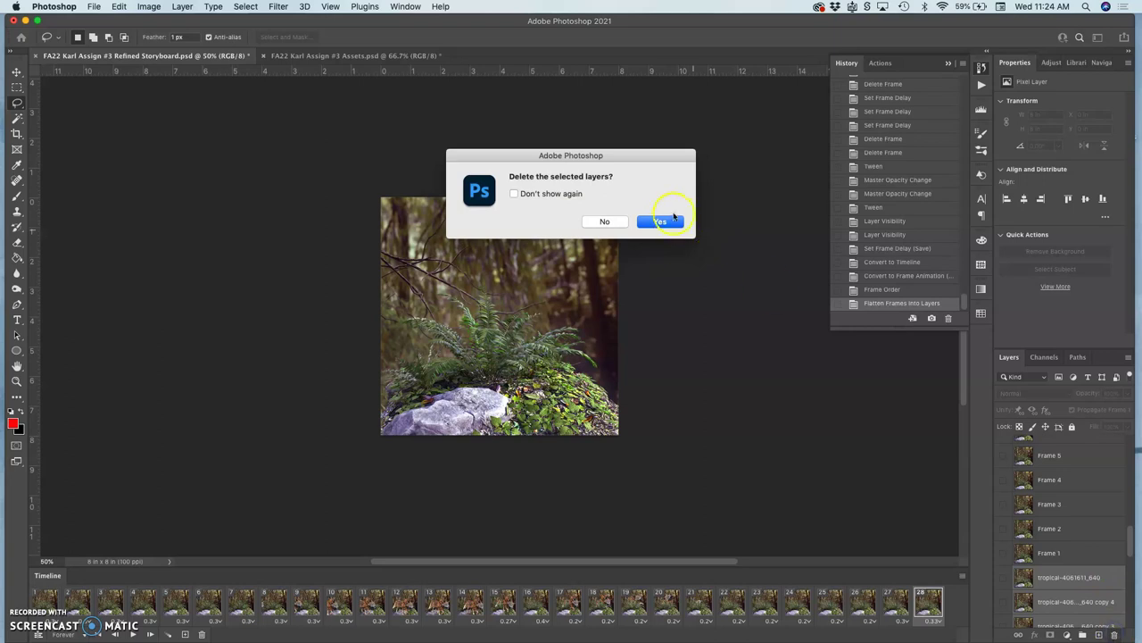
{"action": "left_click", "coordinate": [667, 223]}
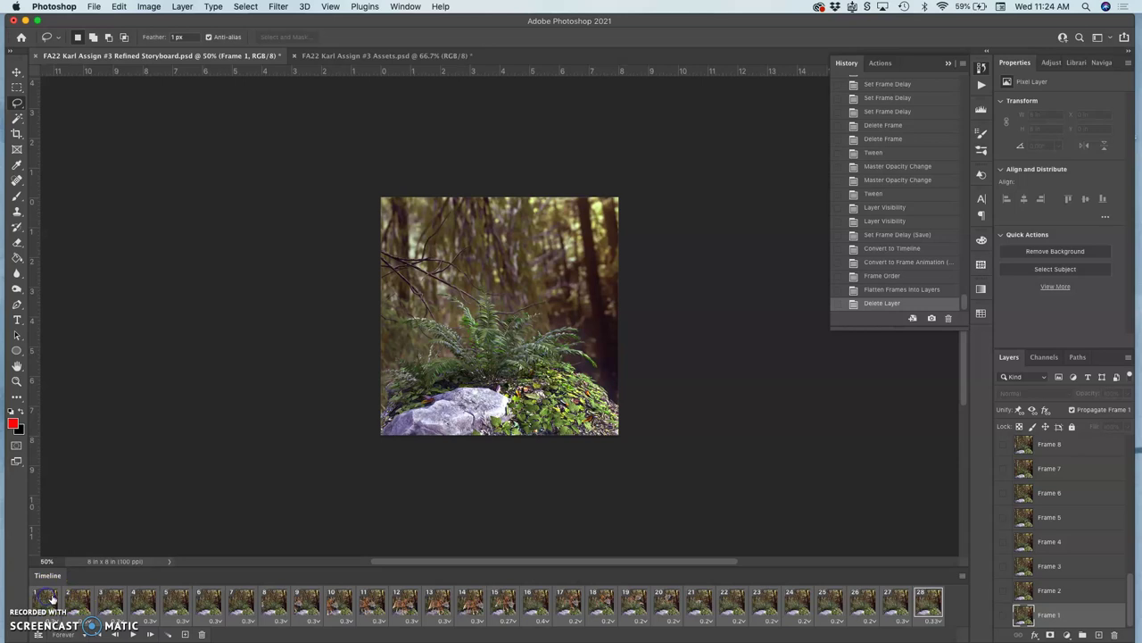
Step: Delete the extra timeline frames, leaving one, and hide the Timeline panel
{"action": "left_click", "coordinate": [205, 633]}
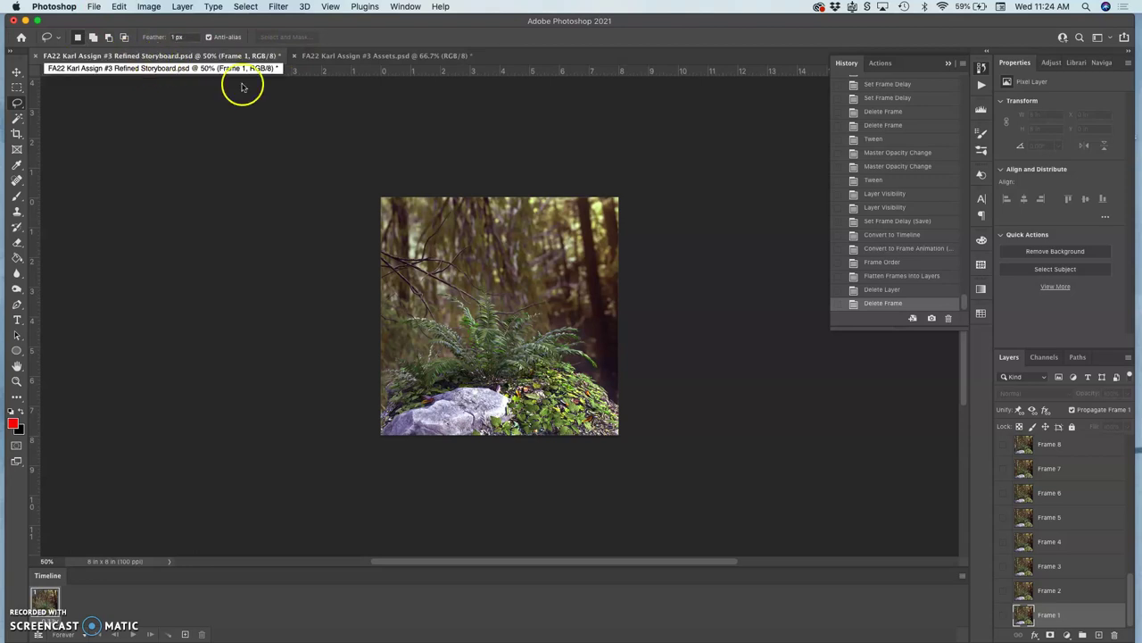
{"action": "left_click", "coordinate": [406, 6]}
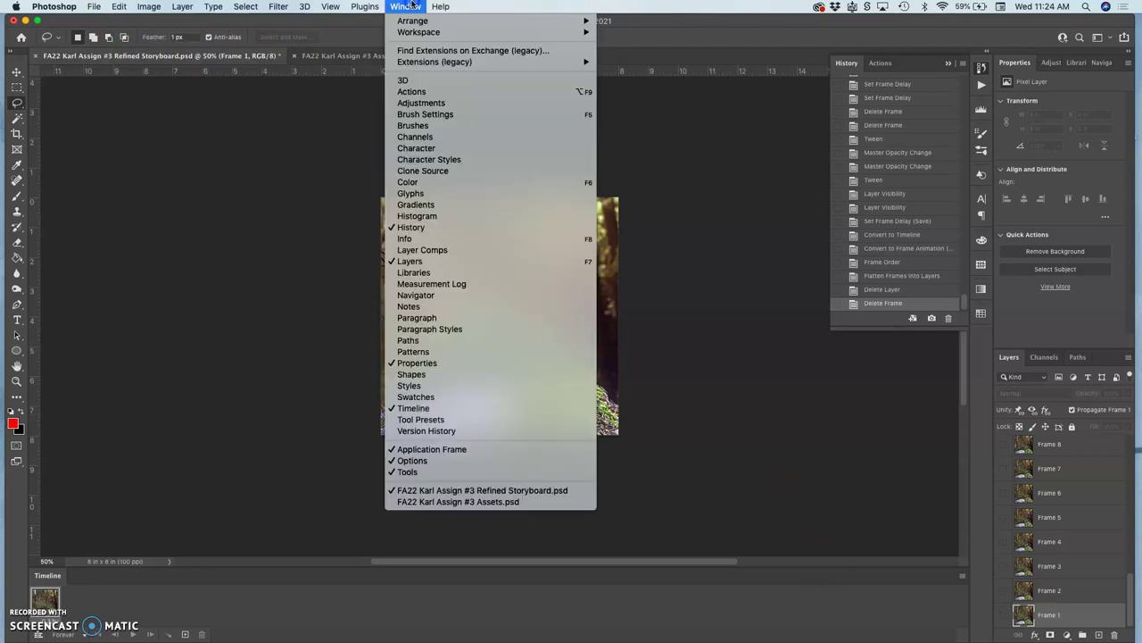
{"action": "left_click", "coordinate": [410, 407]}
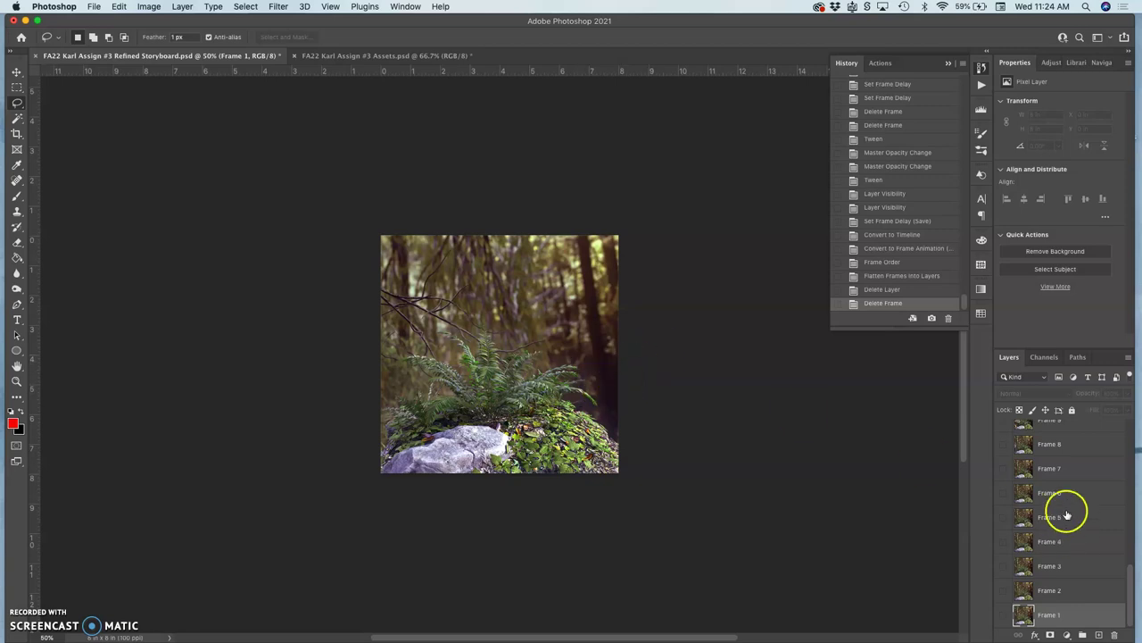
{"action": "scroll", "coordinate": [1066, 510], "scroll_direction": "up", "scroll_amount": 10}
{"action": "scroll", "coordinate": [1067, 515], "scroll_direction": "down", "scroll_amount": 10}
{"action": "scroll", "coordinate": [1066, 515], "scroll_direction": "up", "scroll_amount": 10}
{"action": "scroll", "coordinate": [1067, 515], "scroll_direction": "down", "scroll_amount": 10}
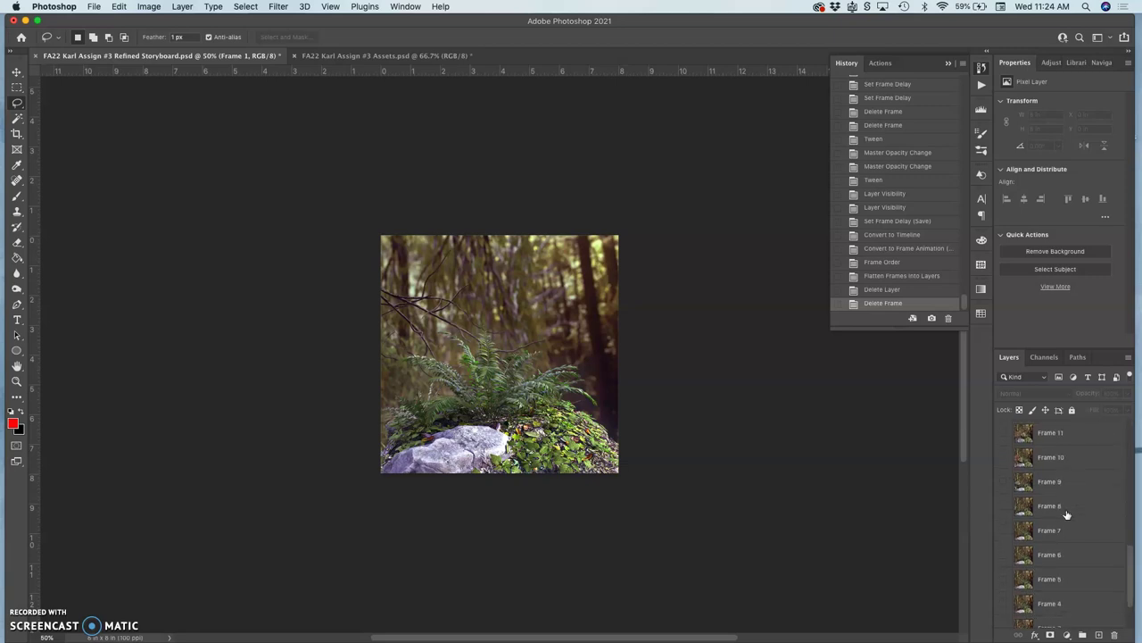
{"action": "left_click", "coordinate": [726, 441]}
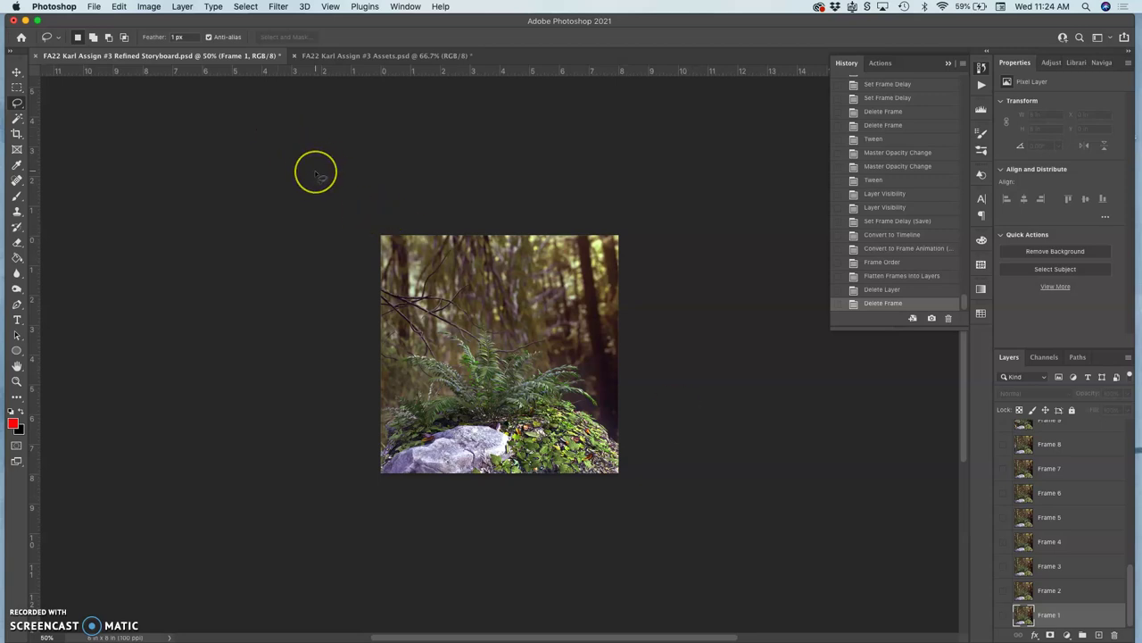
Step: Show the guides and check the 8 × 8 inch image size without changing it
{"action": "key", "text": "super+semicolon"}
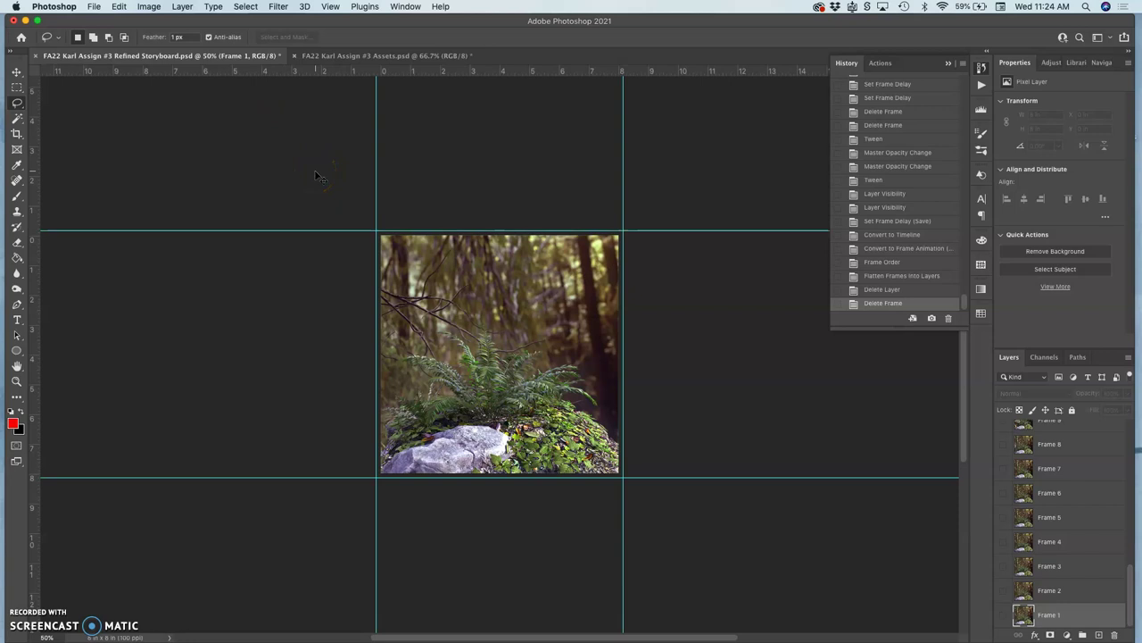
{"action": "left_click", "coordinate": [149, 6]}
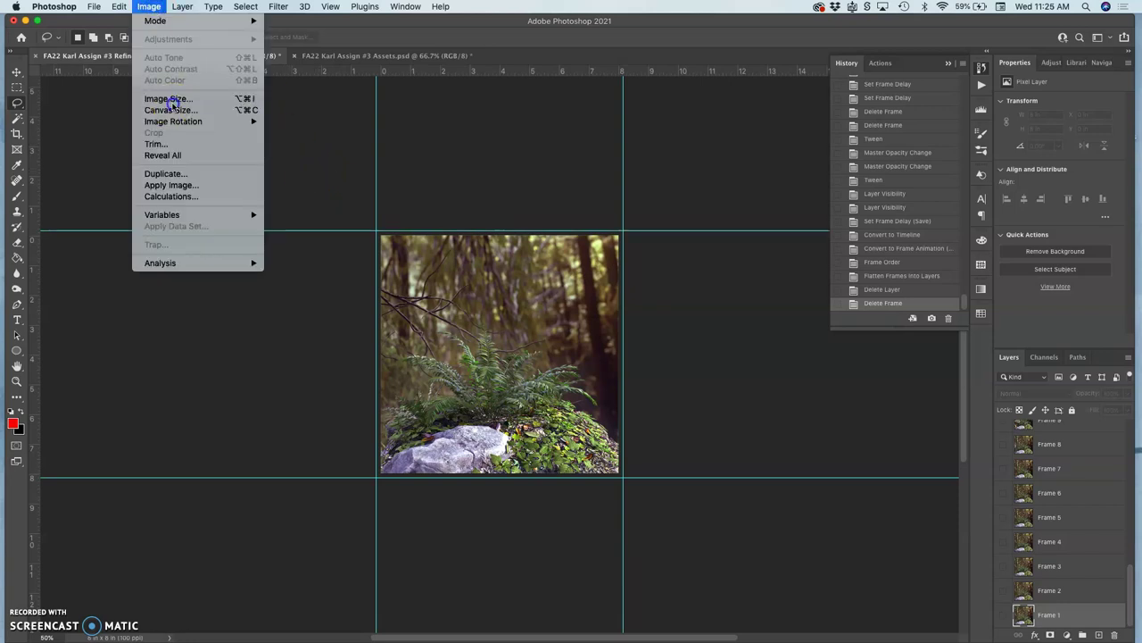
{"action": "left_click", "coordinate": [171, 98]}
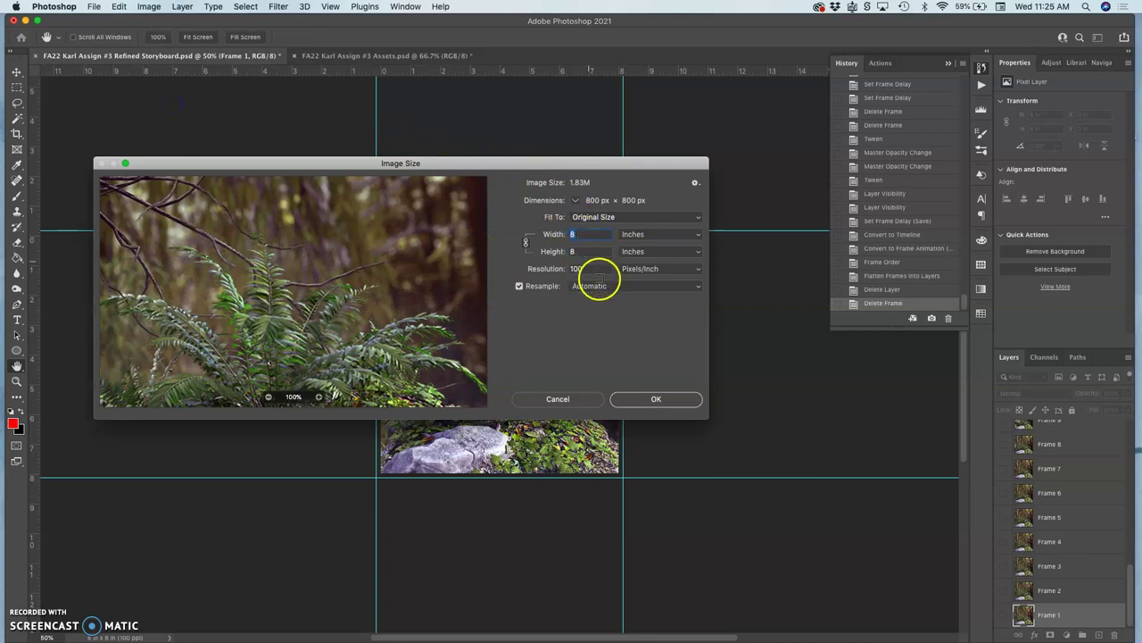
{"action": "left_click", "coordinate": [657, 401]}
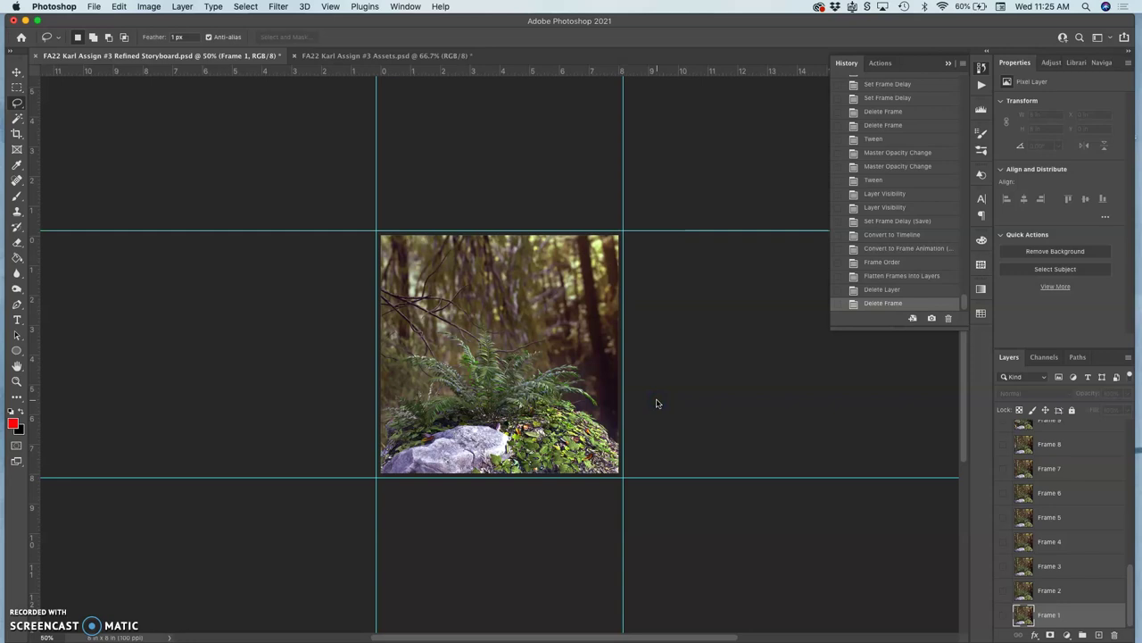
Step: Drag the top, right, left and bottom guides onto the fern image's edges
{"action": "left_click", "coordinate": [17, 71]}
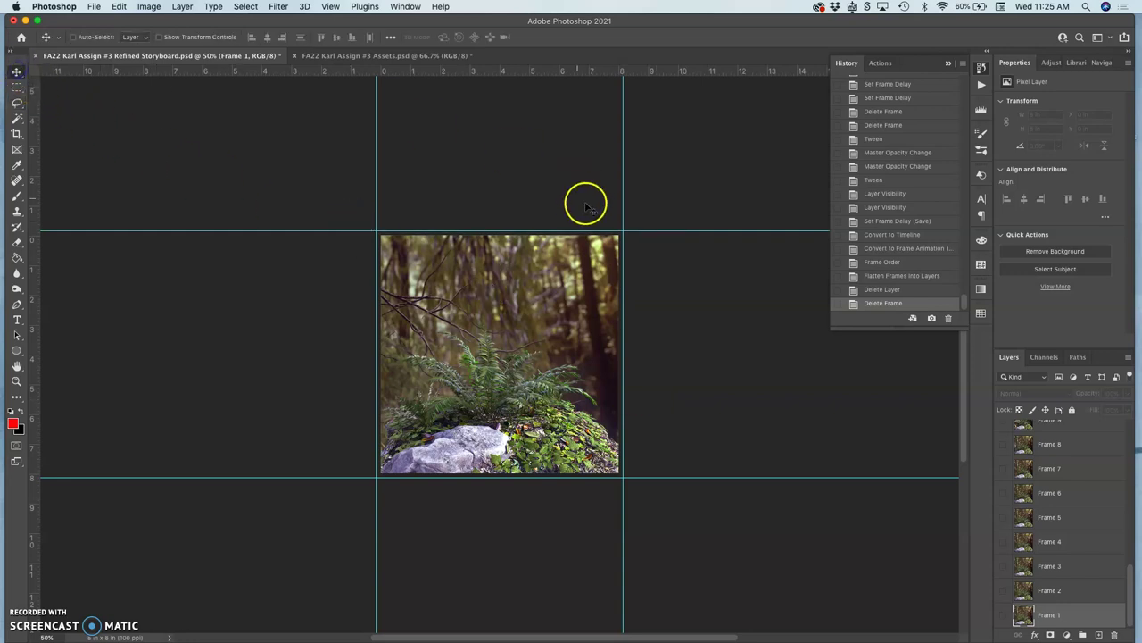
{"action": "left_click_drag", "start_coordinate": [641, 231], "coordinate": [641, 236]}
{"action": "left_click_drag", "start_coordinate": [625, 107], "coordinate": [619, 105]}
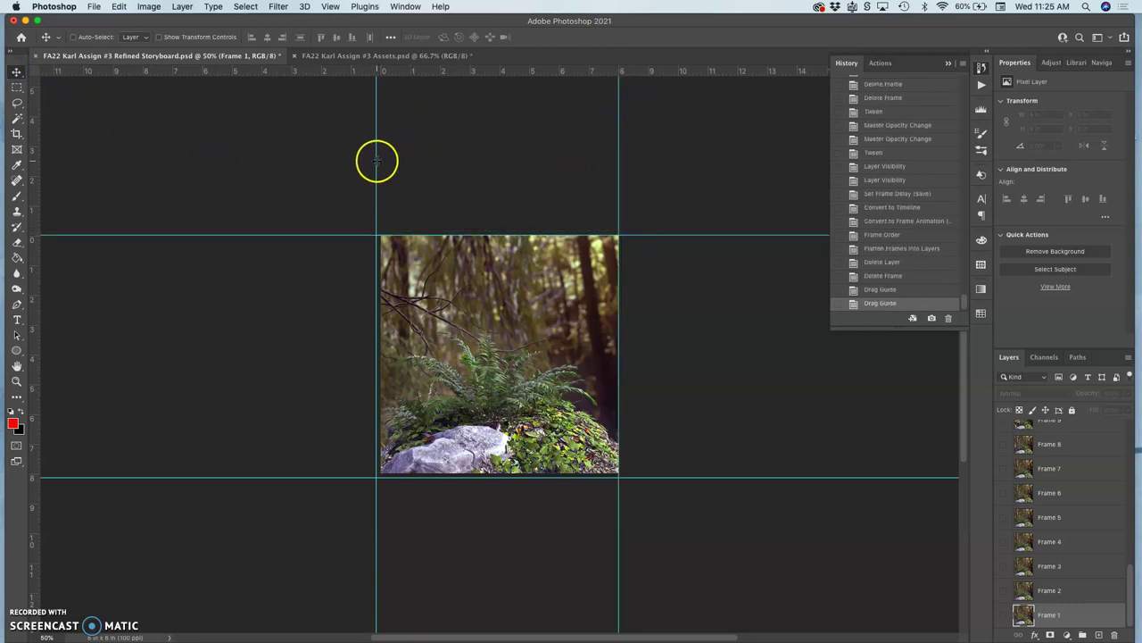
{"action": "left_click_drag", "start_coordinate": [377, 161], "coordinate": [382, 161]}
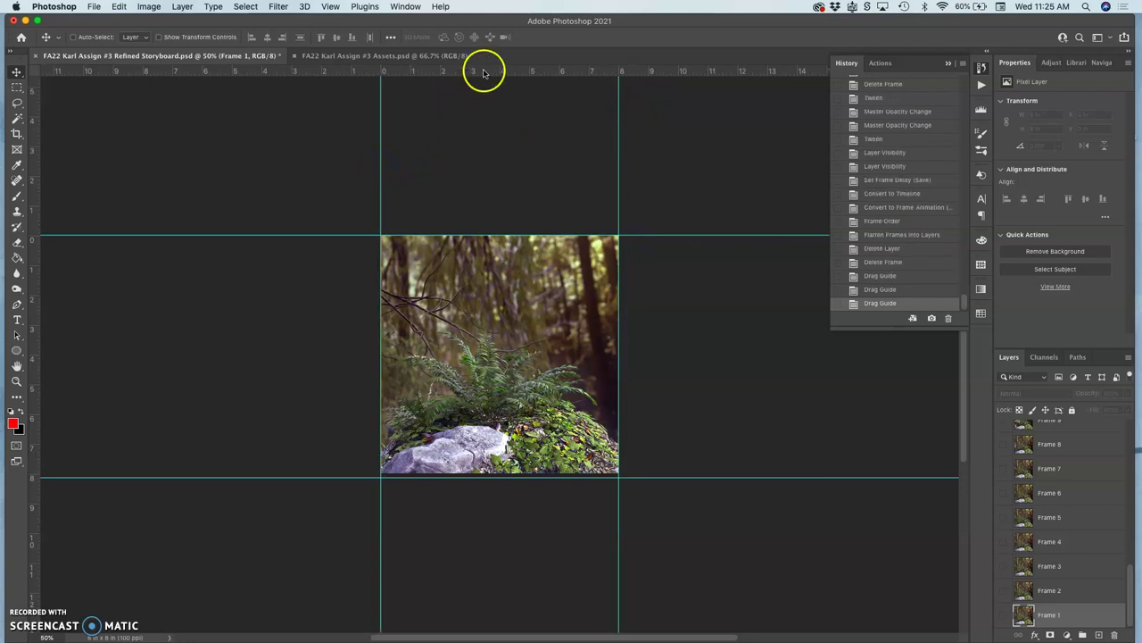
{"action": "left_click_drag", "start_coordinate": [635, 475], "coordinate": [632, 472]}
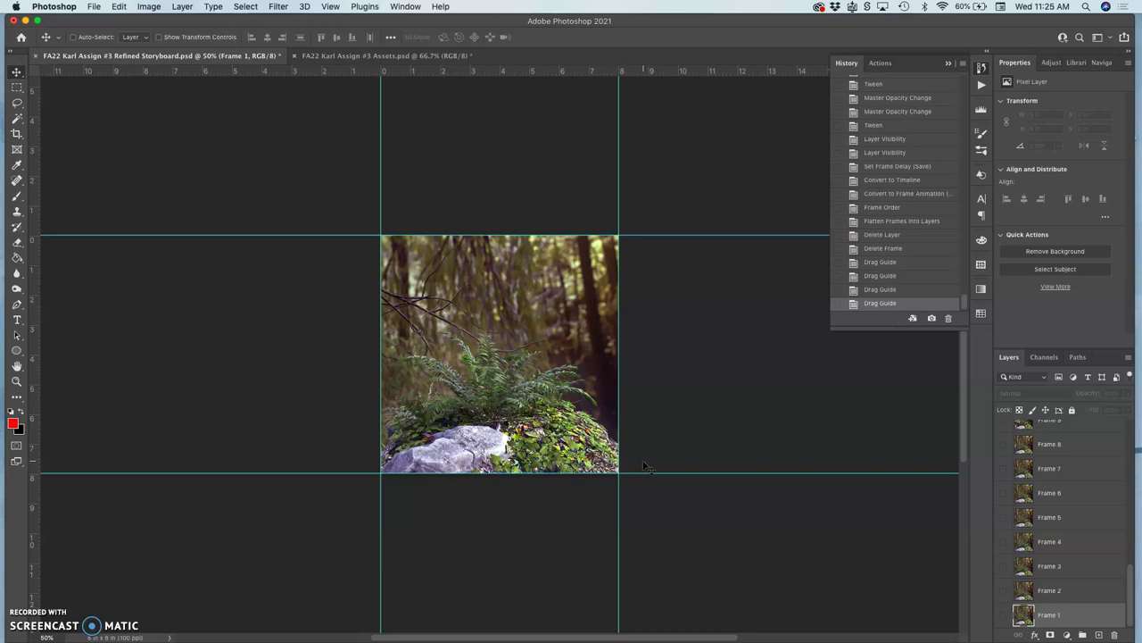
{"action": "key", "text": "super+minus"}
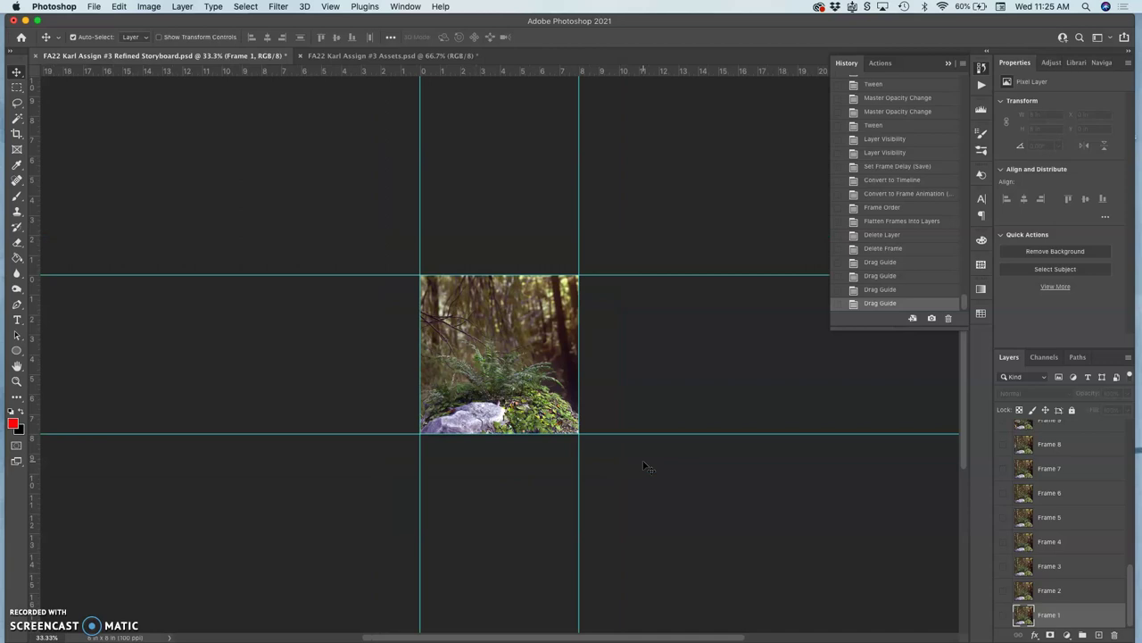
{"action": "key", "text": "super+plus"}
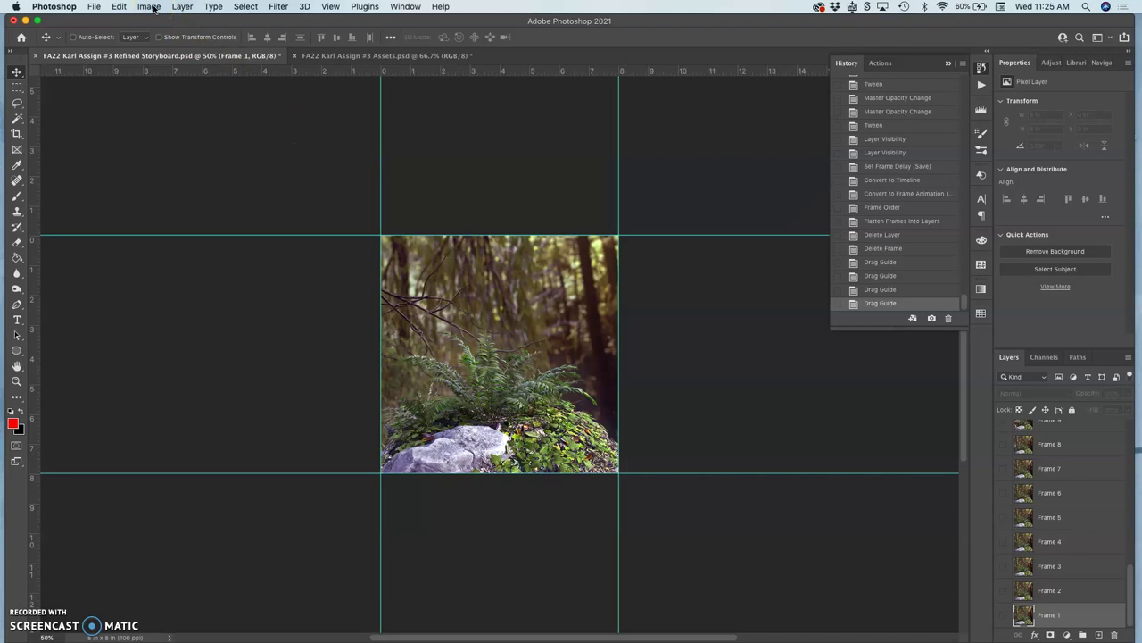
Step: In Canvas Size, set width 30 and height 40 inches, then fit the canvas on screen
{"action": "left_click", "coordinate": [153, 9]}
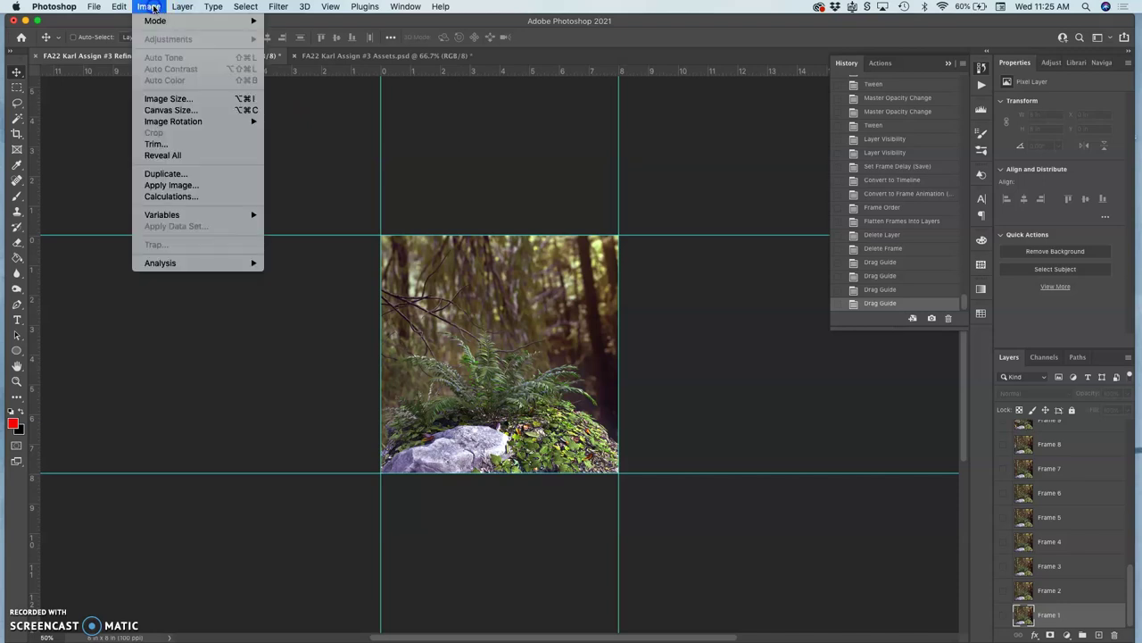
{"action": "left_click", "coordinate": [170, 110]}
{"action": "double_click", "coordinate": [369, 288]}
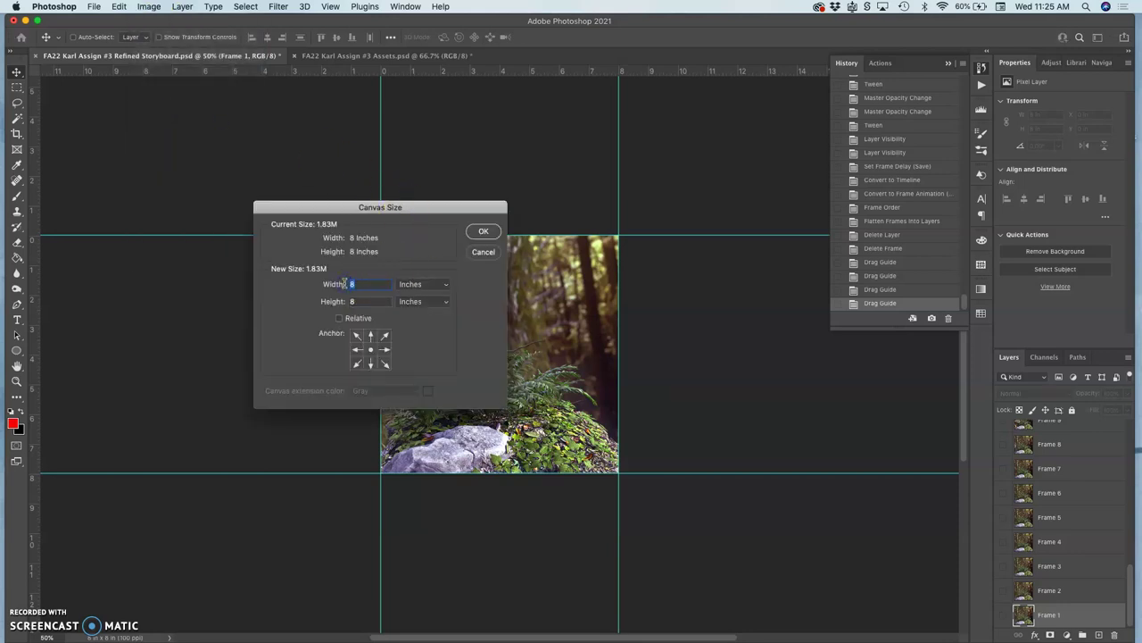
{"action": "type", "text": "30"}
{"action": "left_click", "coordinate": [366, 302]}
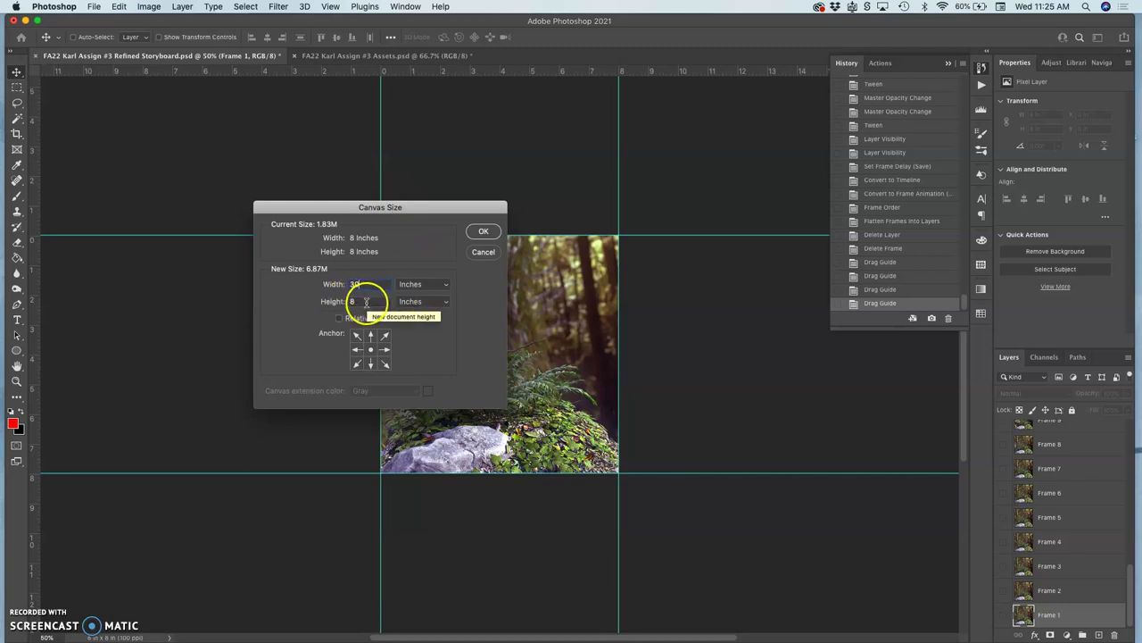
{"action": "key", "text": "BackSpace"}
{"action": "type", "text": "40"}
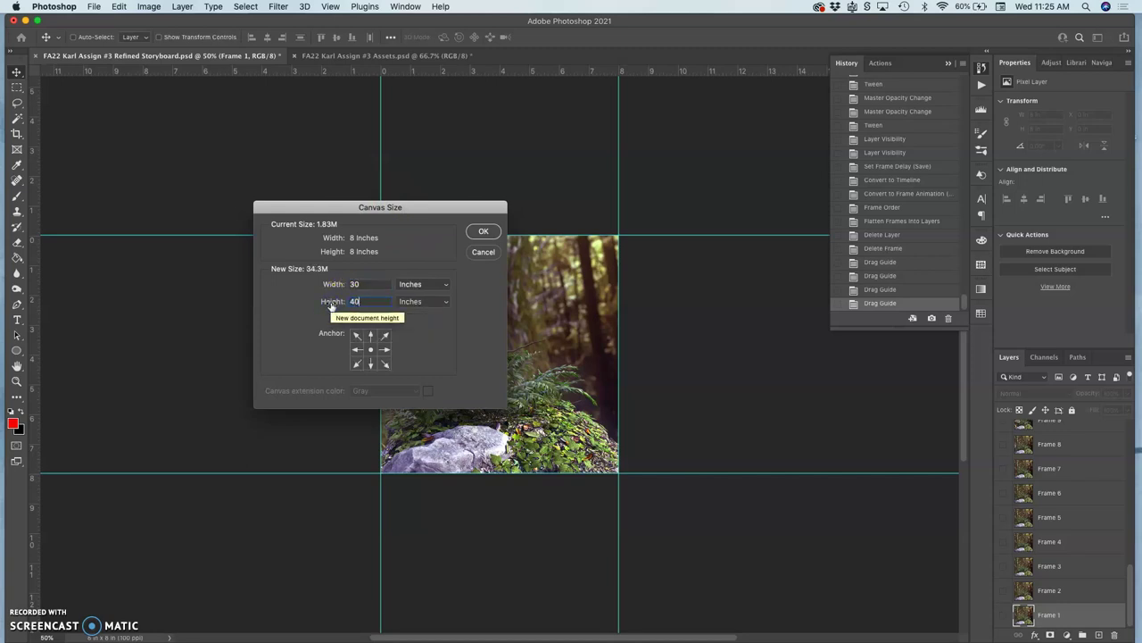
{"action": "left_click", "coordinate": [484, 232]}
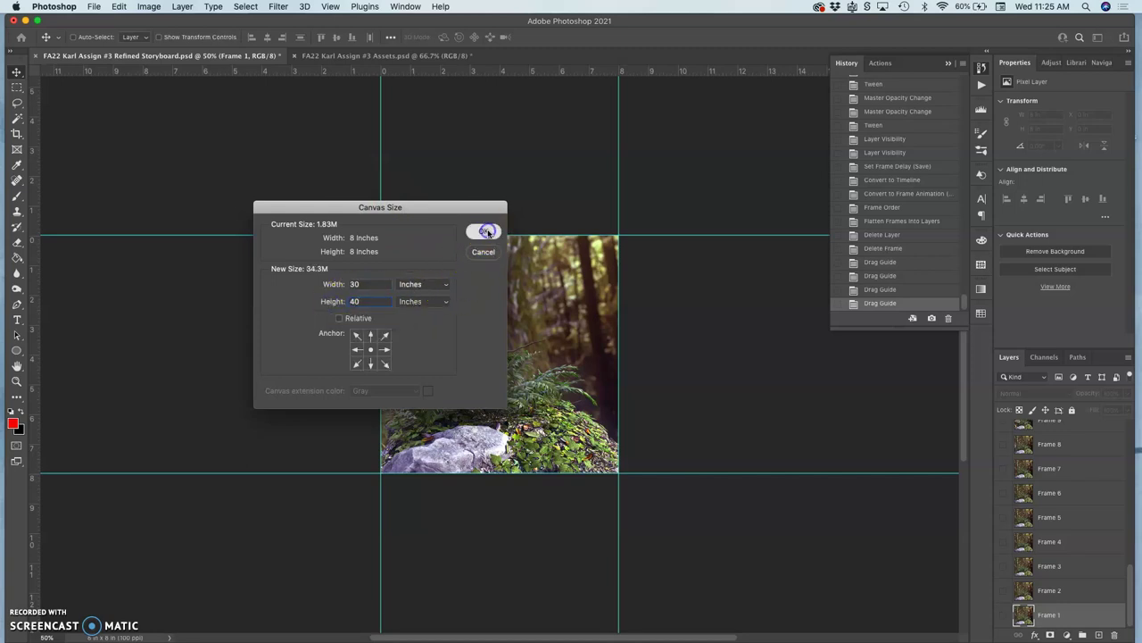
{"action": "key", "text": "super+0"}
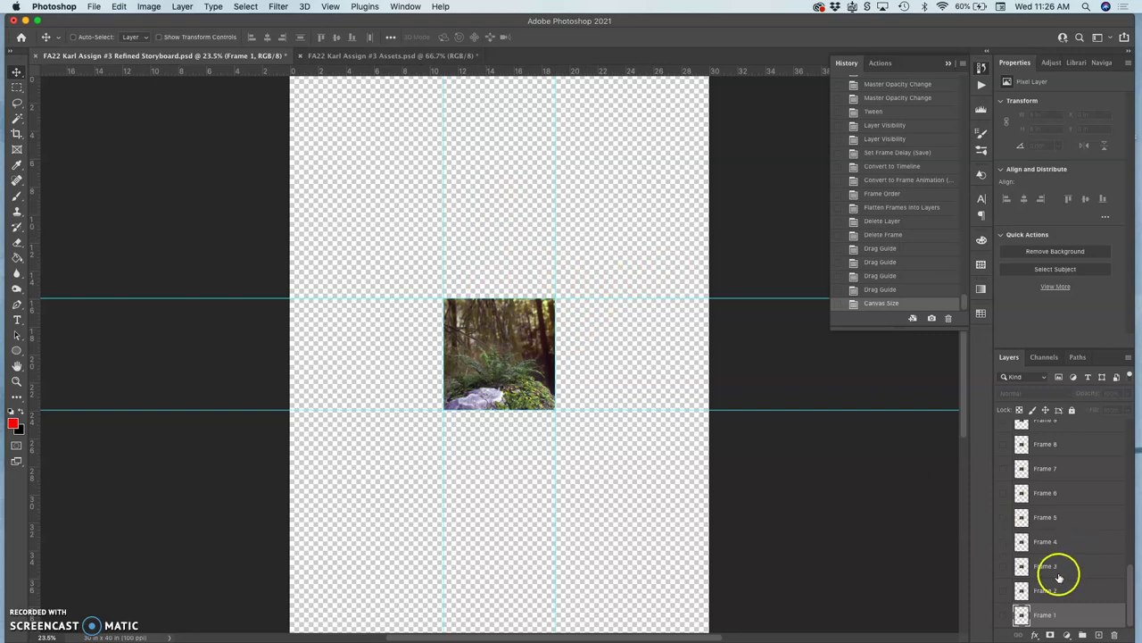
Step: Add a new layer and fill it with White using Edit > Fill
{"action": "left_click", "coordinate": [1098, 635]}
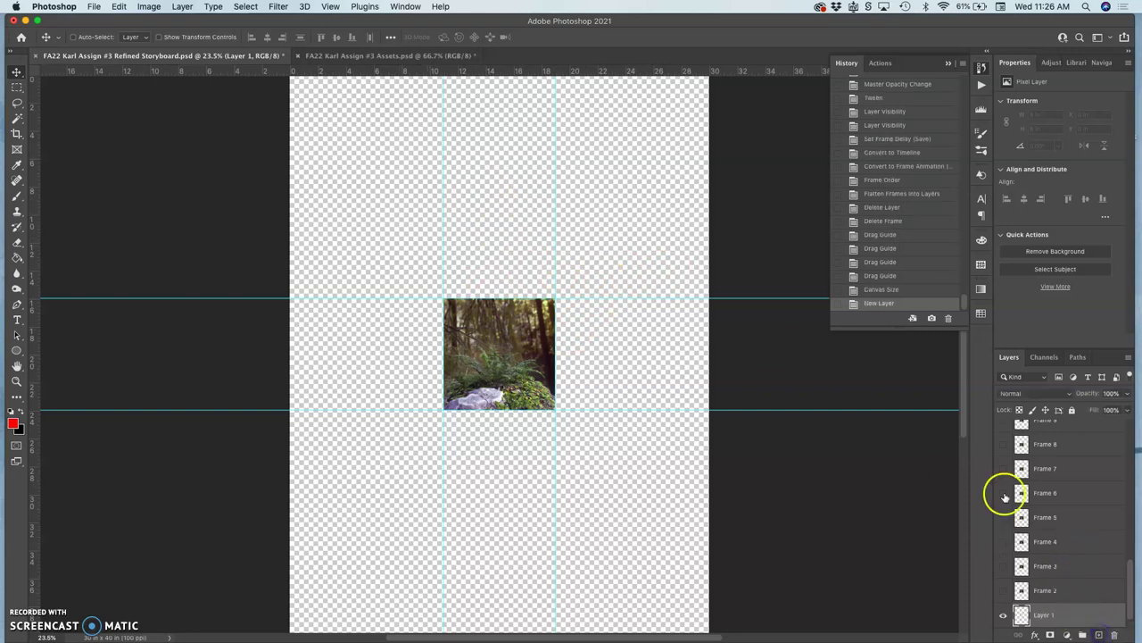
{"action": "left_click", "coordinate": [119, 6]}
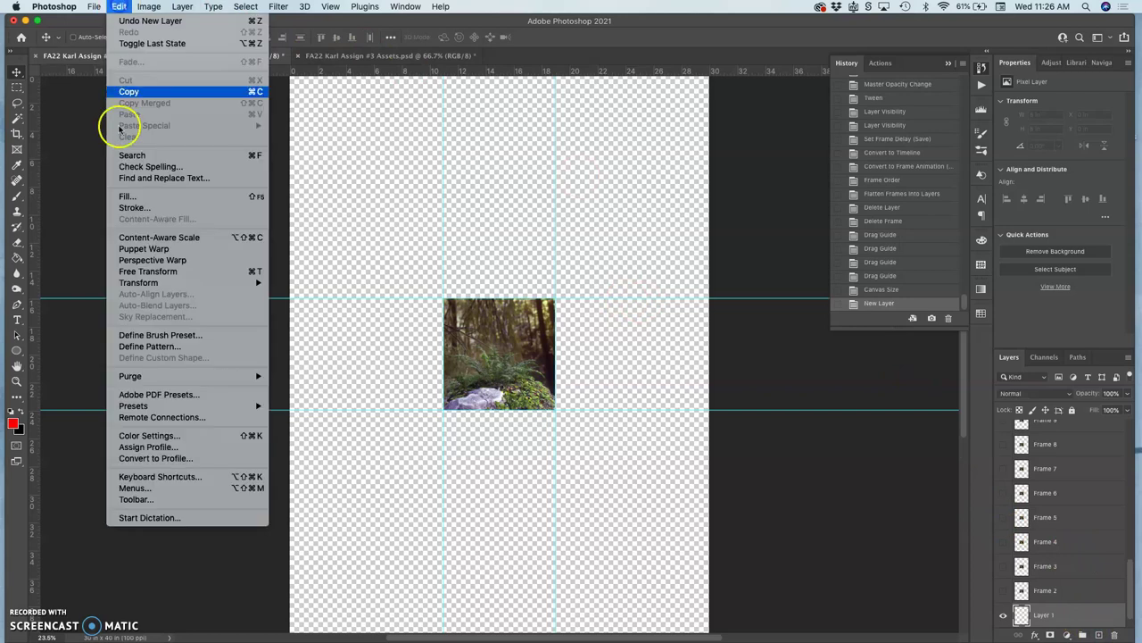
{"action": "left_click", "coordinate": [124, 193]}
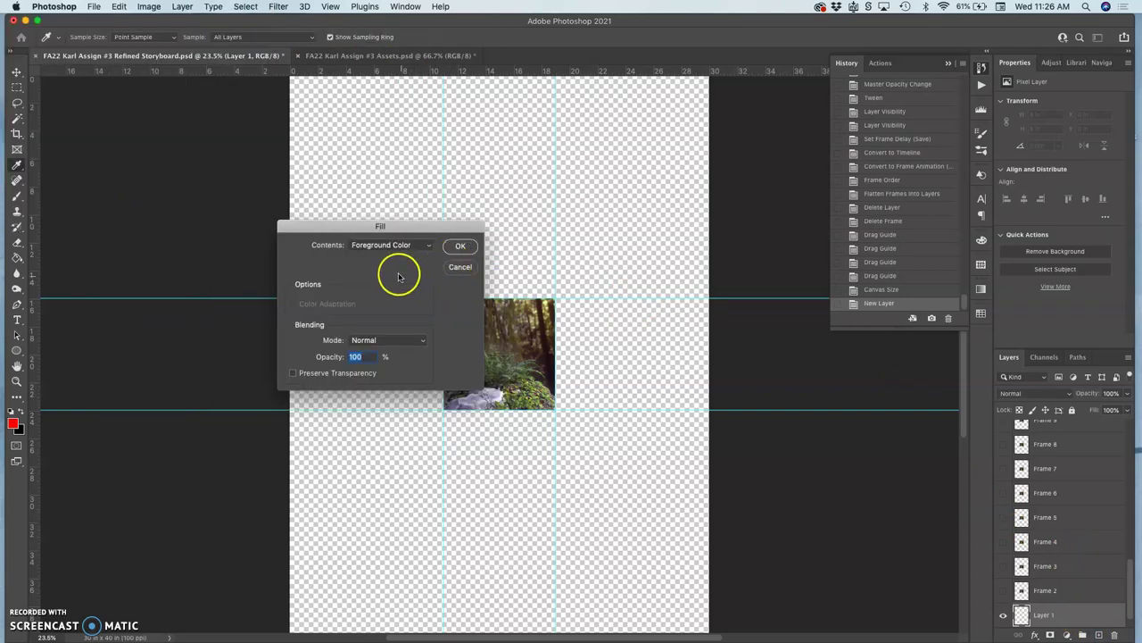
{"action": "left_click", "coordinate": [387, 245]}
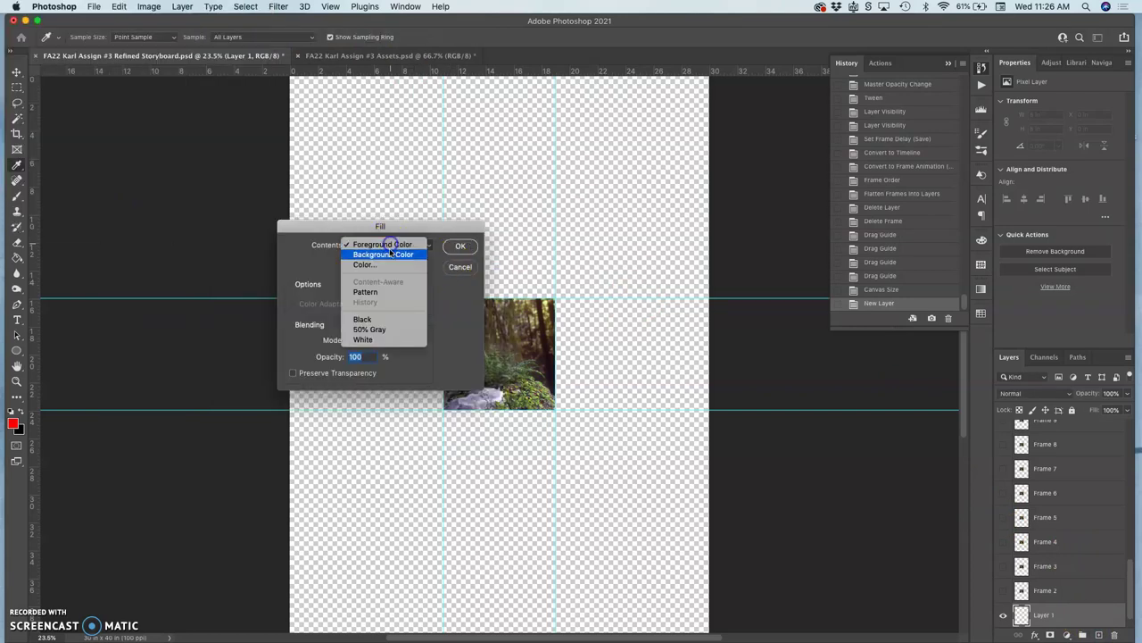
{"action": "left_click", "coordinate": [379, 339]}
{"action": "left_click", "coordinate": [462, 249]}
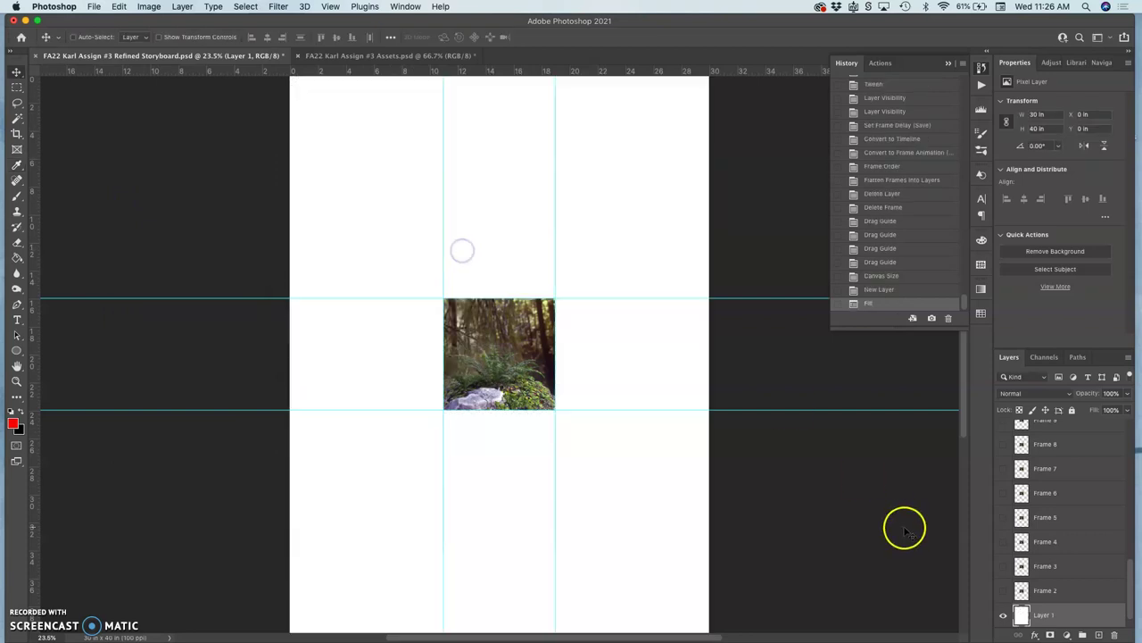
Step: Send the white Layer 1 below Frame 1 with Cmd+[
{"action": "left_click", "coordinate": [1071, 622]}
{"action": "key", "text": "super+bracketleft"}
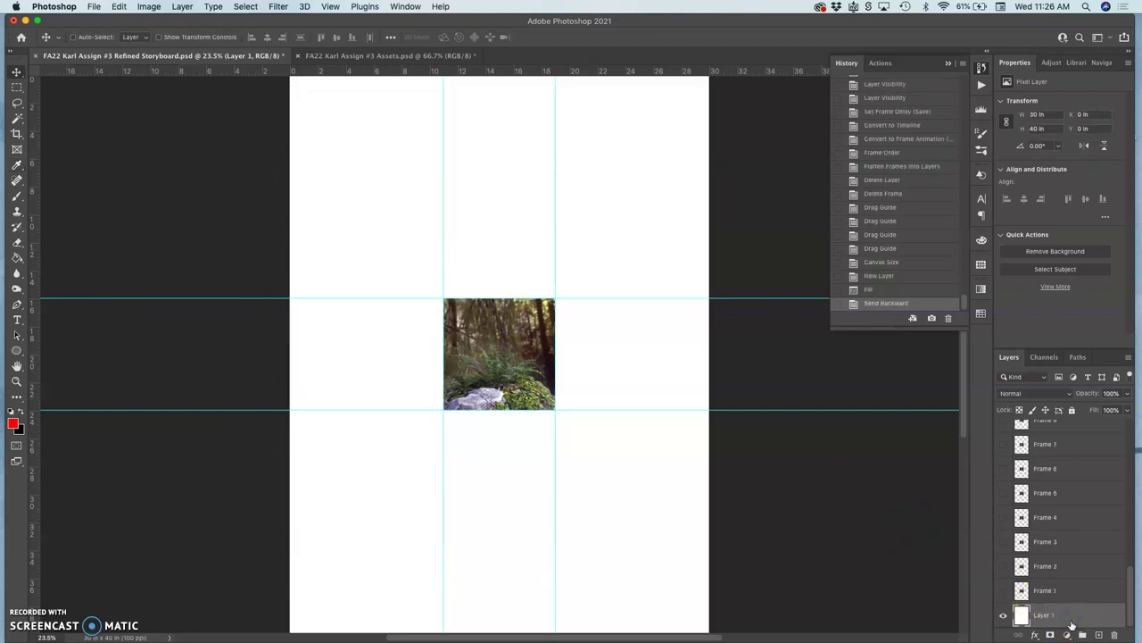
{"action": "left_click", "coordinate": [1080, 611]}
Step: Turn on View > Show > Grid and zoom in to 100% on the image
{"action": "left_click", "coordinate": [671, 357]}
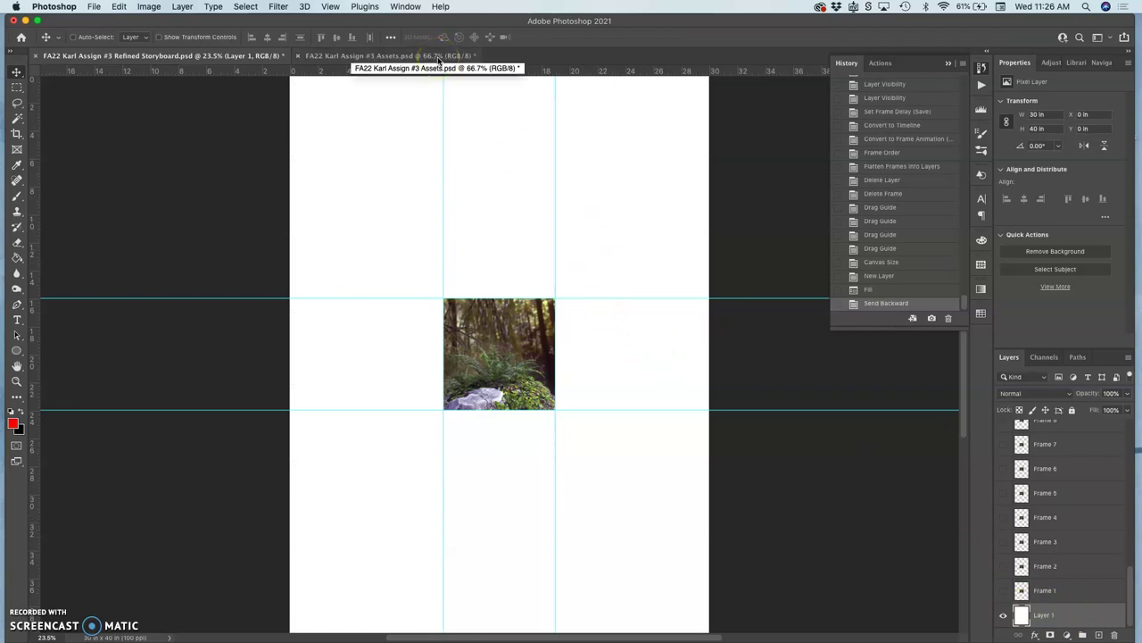
{"action": "left_click", "coordinate": [332, 9]}
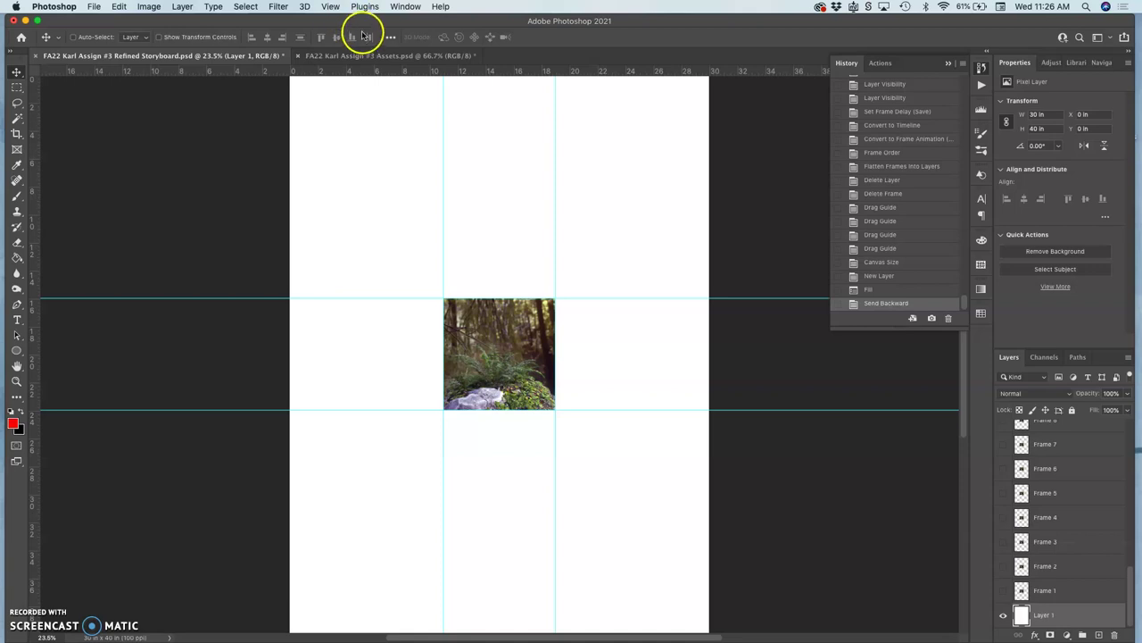
{"action": "left_click", "coordinate": [331, 8]}
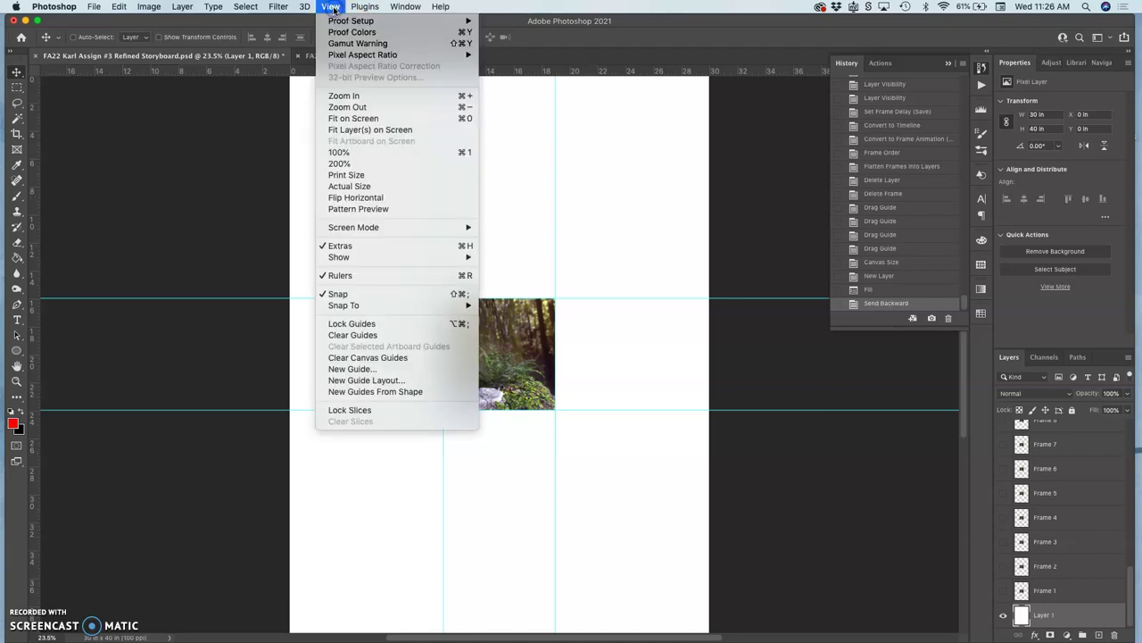
{"action": "mouse_move", "coordinate": [375, 259]}
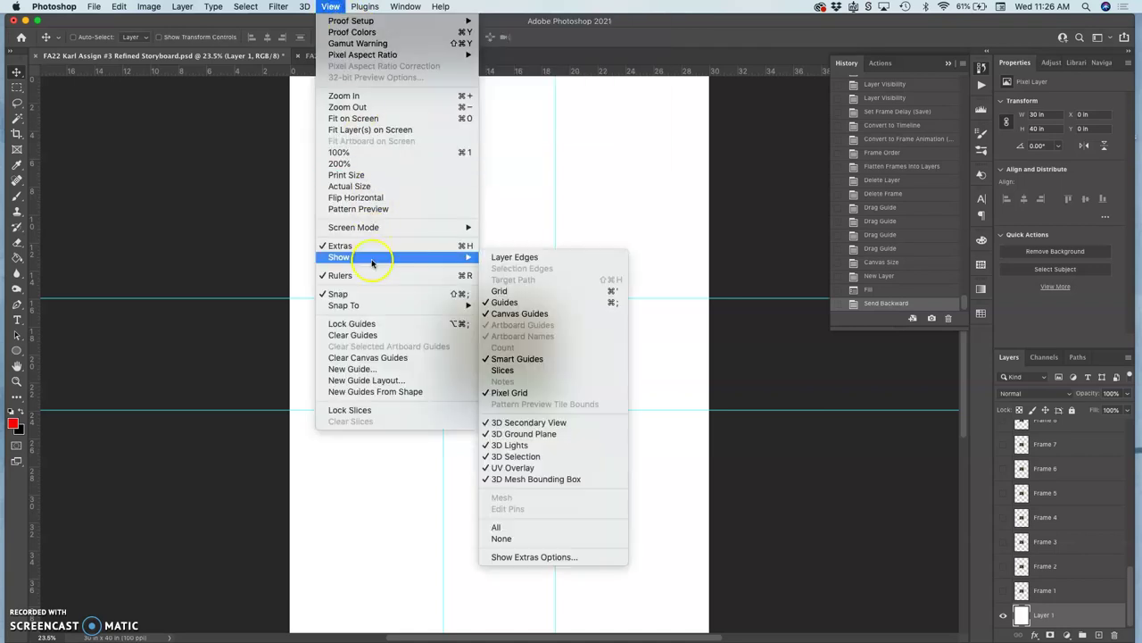
{"action": "left_click", "coordinate": [504, 291]}
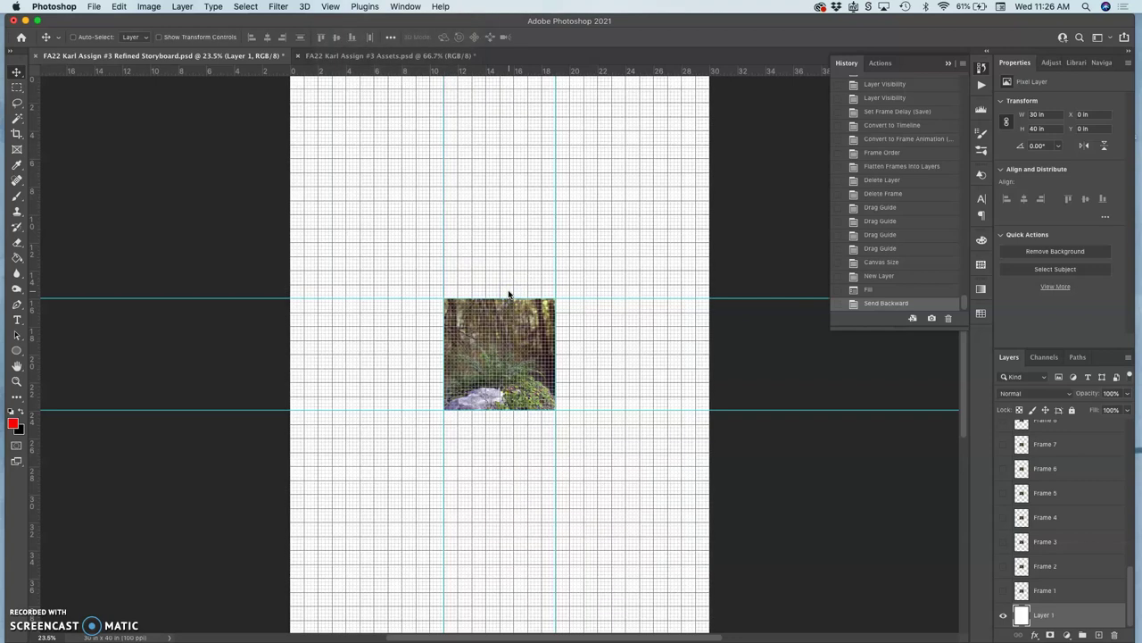
{"action": "key", "text": "super+apostrophe"}
{"action": "key", "text": "super+apostrophe"}
{"action": "key", "text": "super+apostrophe"}
{"action": "key", "text": "super+apostrophe"}
{"action": "key", "text": "super+apostrophe"}
{"action": "key", "text": "super+apostrophe"}
{"action": "key", "text": "super+plus"}
{"action": "key", "text": "super+plus"}
{"action": "key", "text": "super+plus"}
{"action": "key", "text": "super+plus"}
{"action": "key", "text": "super+plus"}
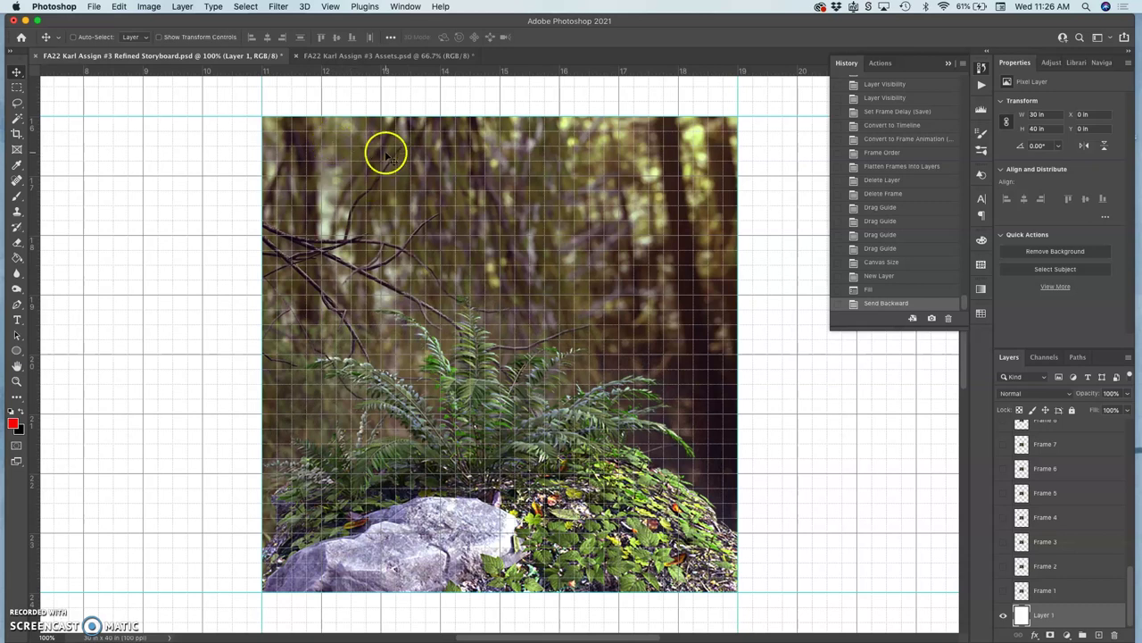
Step: Add guides: horizontal above the fern, vertical at its left edge, horizontal at 25 inches
{"action": "scroll", "coordinate": [387, 155], "scroll_direction": "up", "scroll_amount": 5}
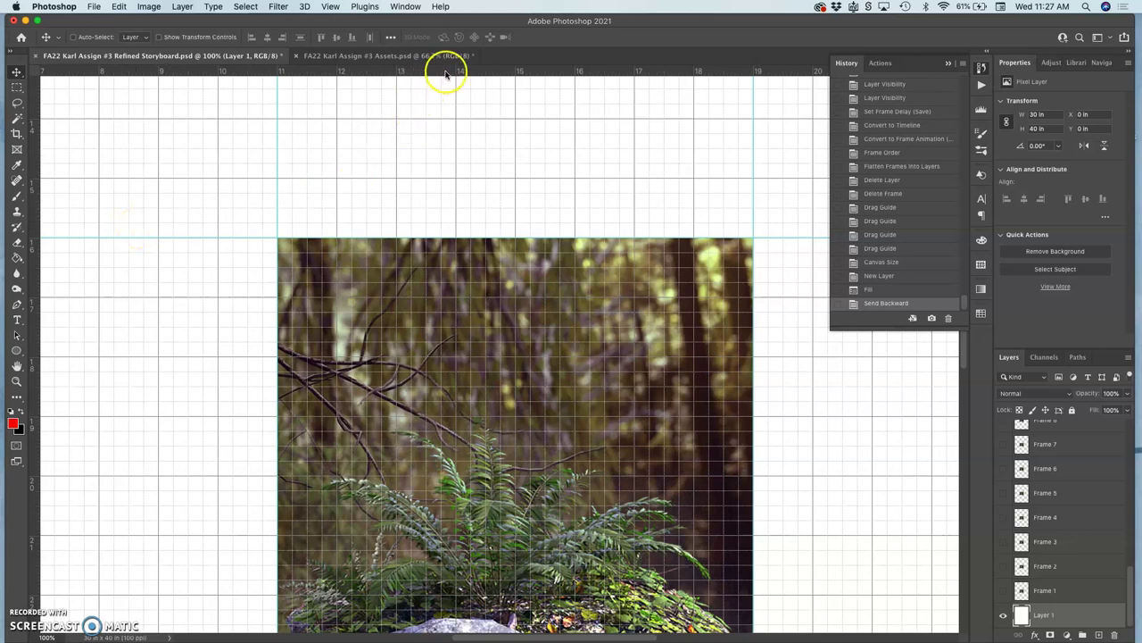
{"action": "left_click_drag", "start_coordinate": [445, 73], "coordinate": [443, 178]}
{"action": "left_click_drag", "start_coordinate": [39, 224], "coordinate": [815, 268]}
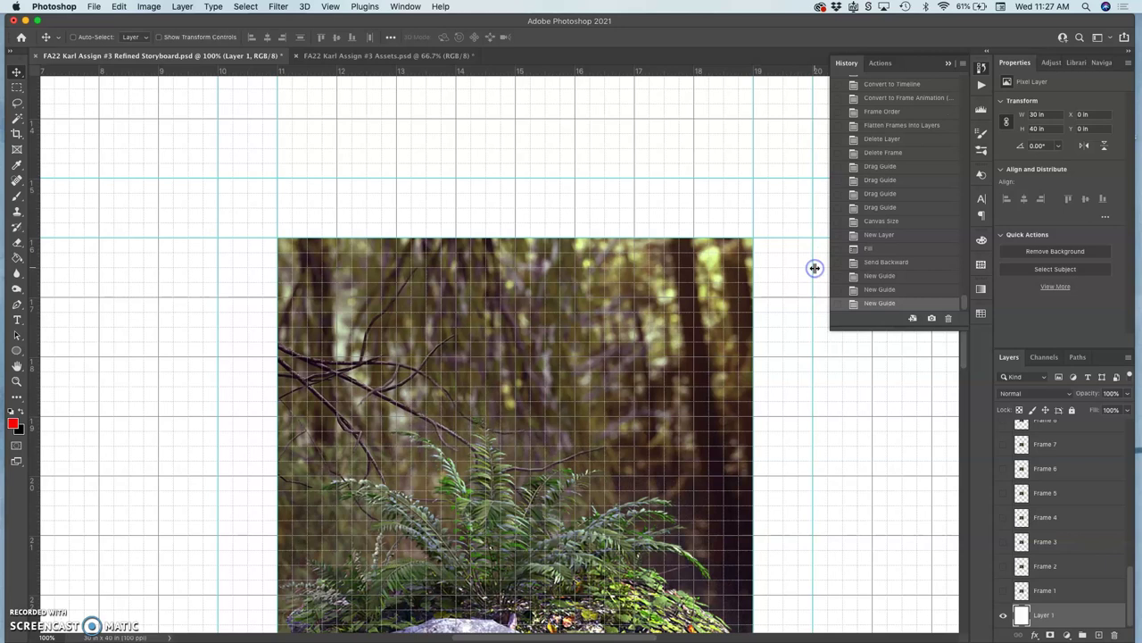
{"action": "scroll", "coordinate": [815, 268], "scroll_direction": "down", "scroll_amount": 10}
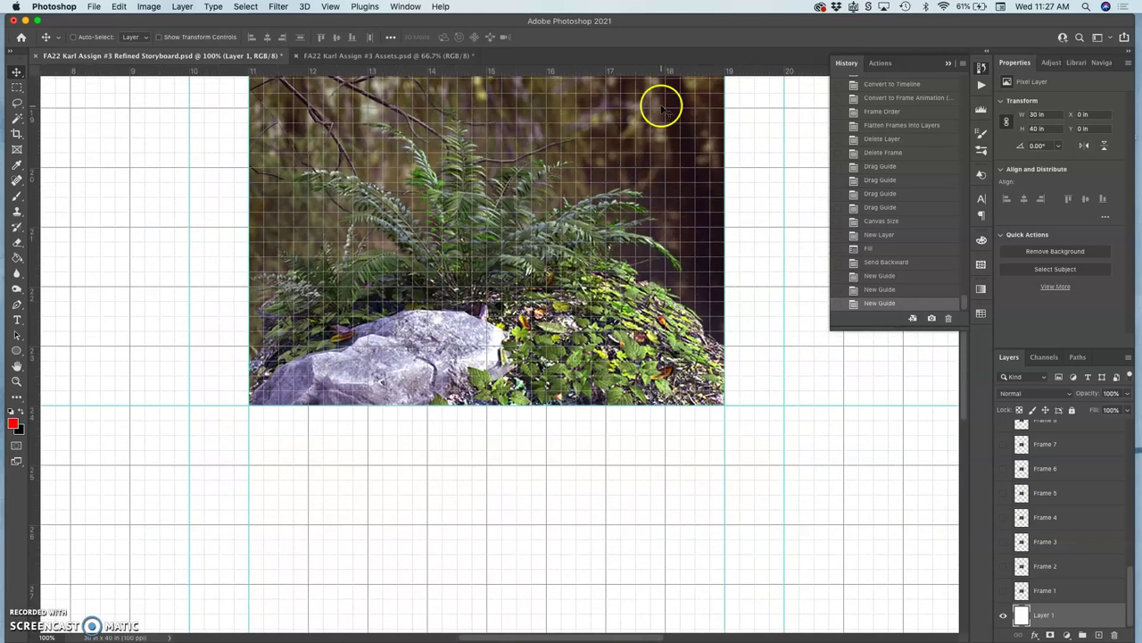
{"action": "left_click_drag", "start_coordinate": [645, 71], "coordinate": [664, 462]}
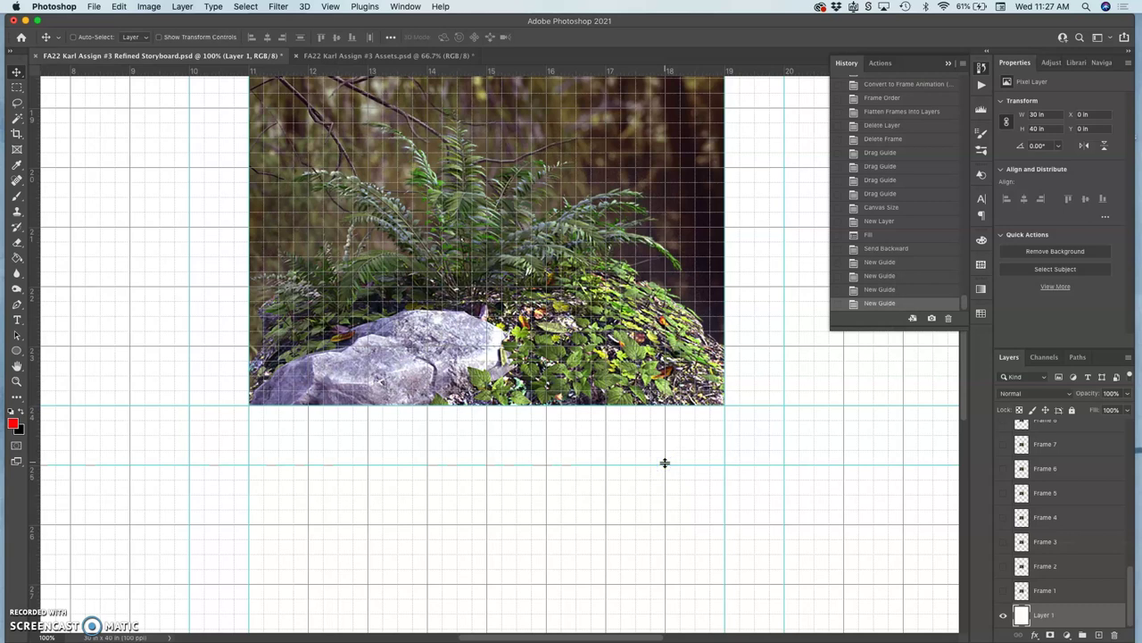
Step: Hide the grid overlay with Cmd+'
{"action": "left_click", "coordinate": [330, 6]}
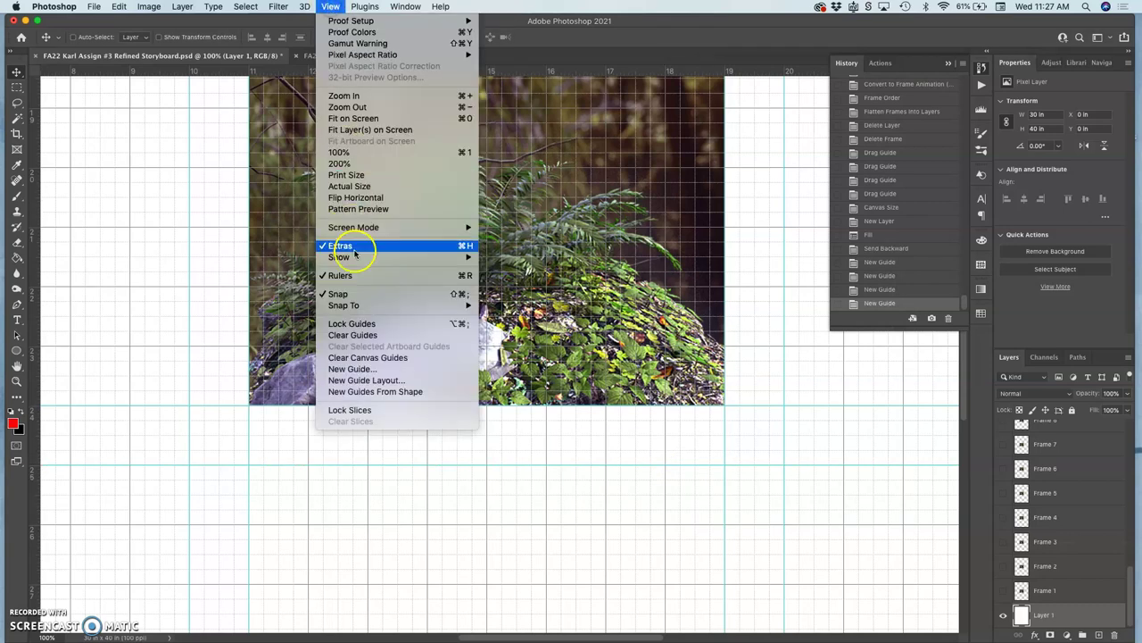
{"action": "mouse_move", "coordinate": [345, 258]}
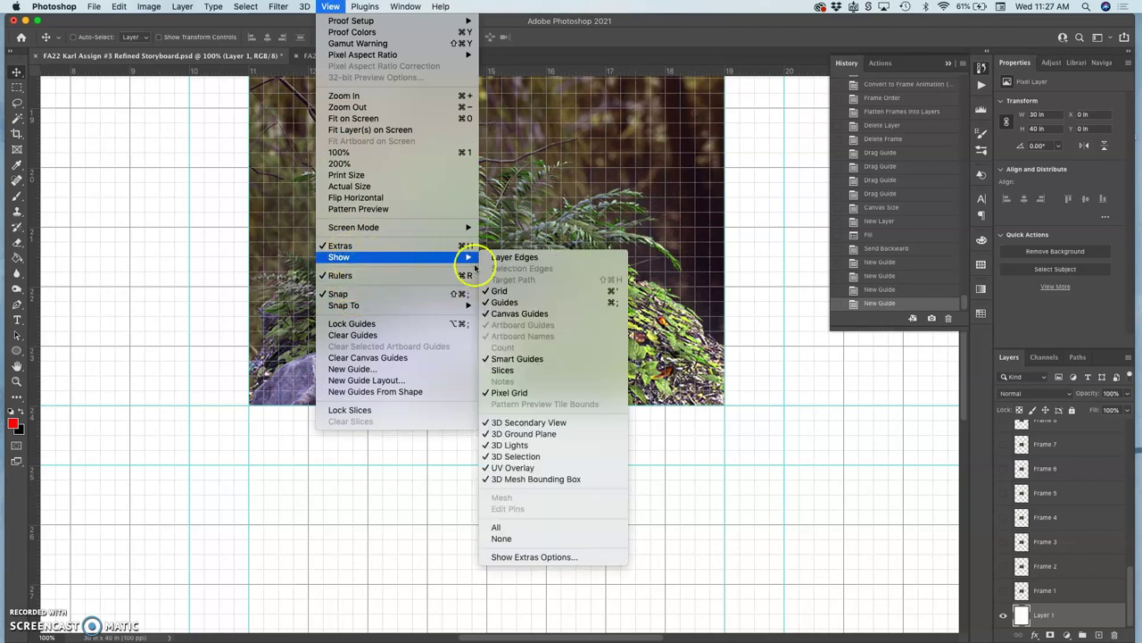
{"action": "left_click", "coordinate": [769, 384]}
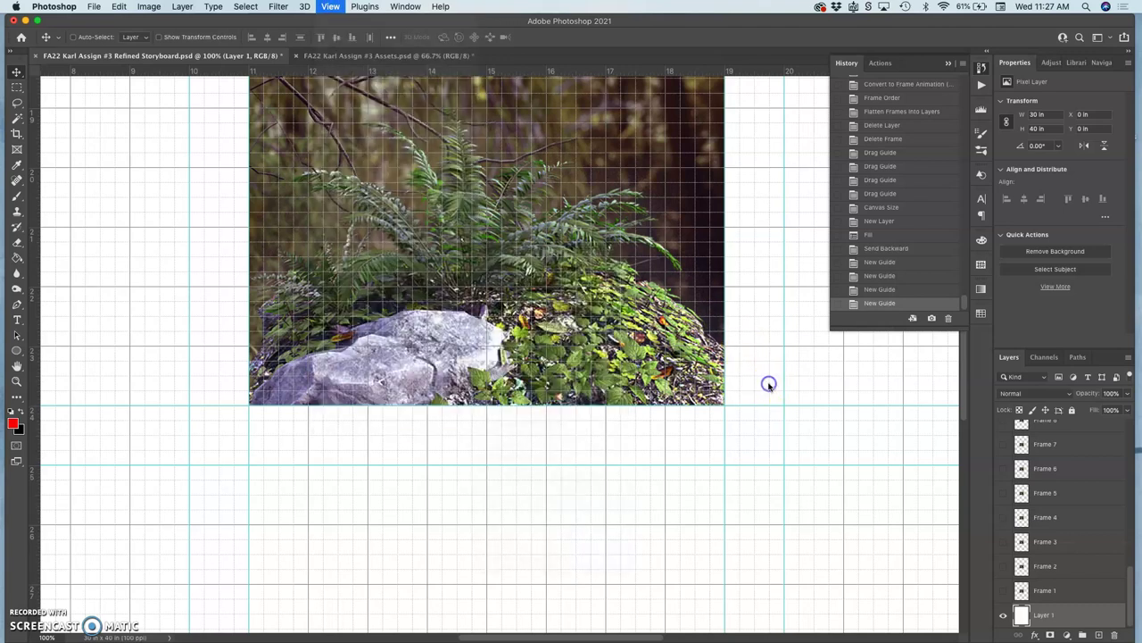
{"action": "key", "text": "super+apostrophe"}
Step: Zoom out and move the Frame 28 photo into the top-left panel
{"action": "key", "text": "super+minus"}
{"action": "key", "text": "super+minus"}
{"action": "key", "text": "super+minus"}
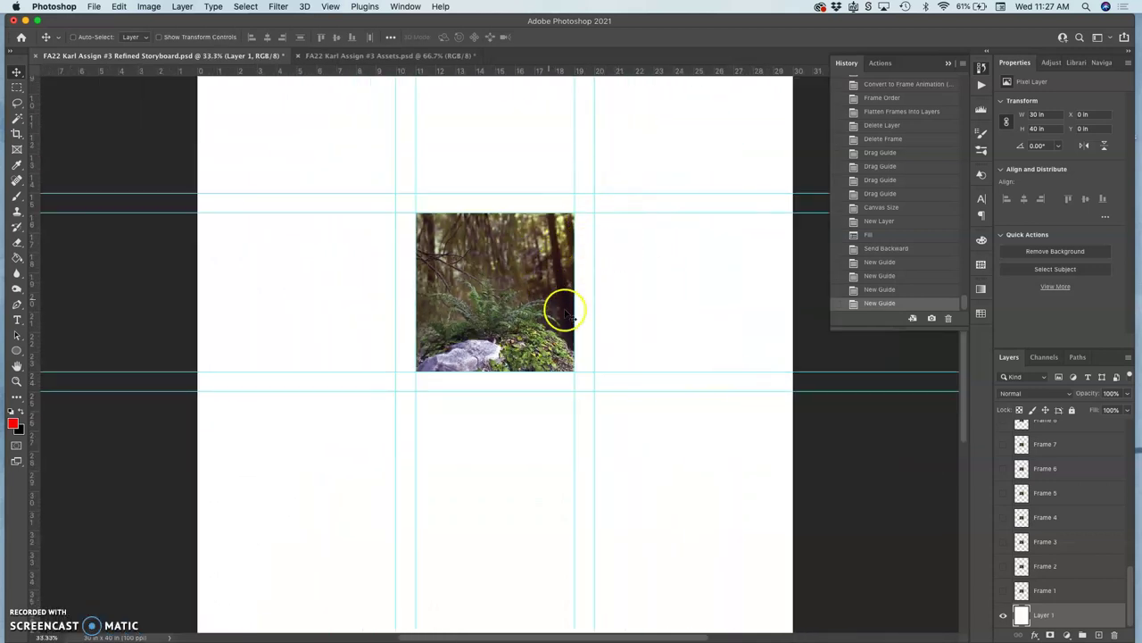
{"action": "scroll", "coordinate": [575, 315], "scroll_direction": "up", "scroll_amount": 5}
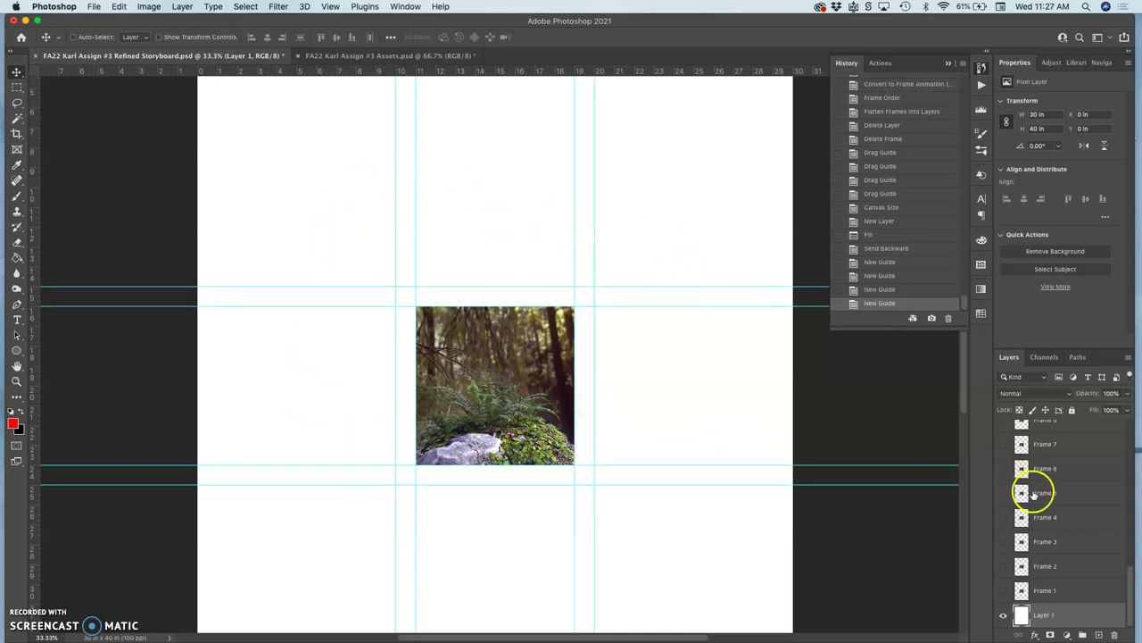
{"action": "scroll", "coordinate": [1041, 467], "scroll_direction": "up", "scroll_amount": 10}
{"action": "left_click", "coordinate": [1043, 436]}
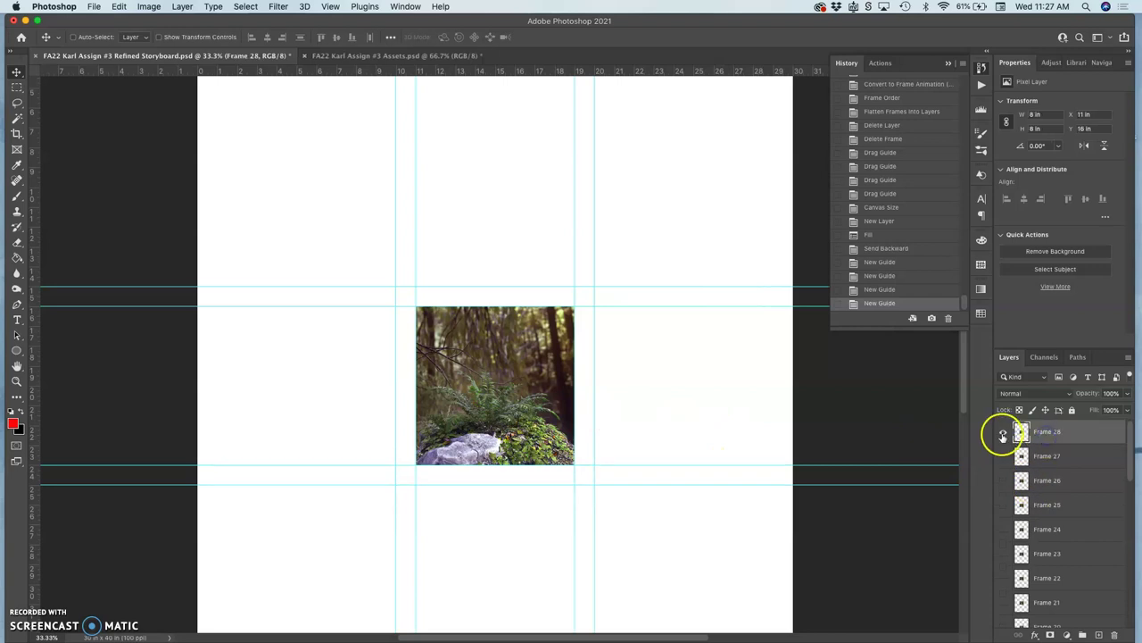
{"action": "left_click", "coordinate": [1002, 433]}
{"action": "left_click", "coordinate": [1001, 432]}
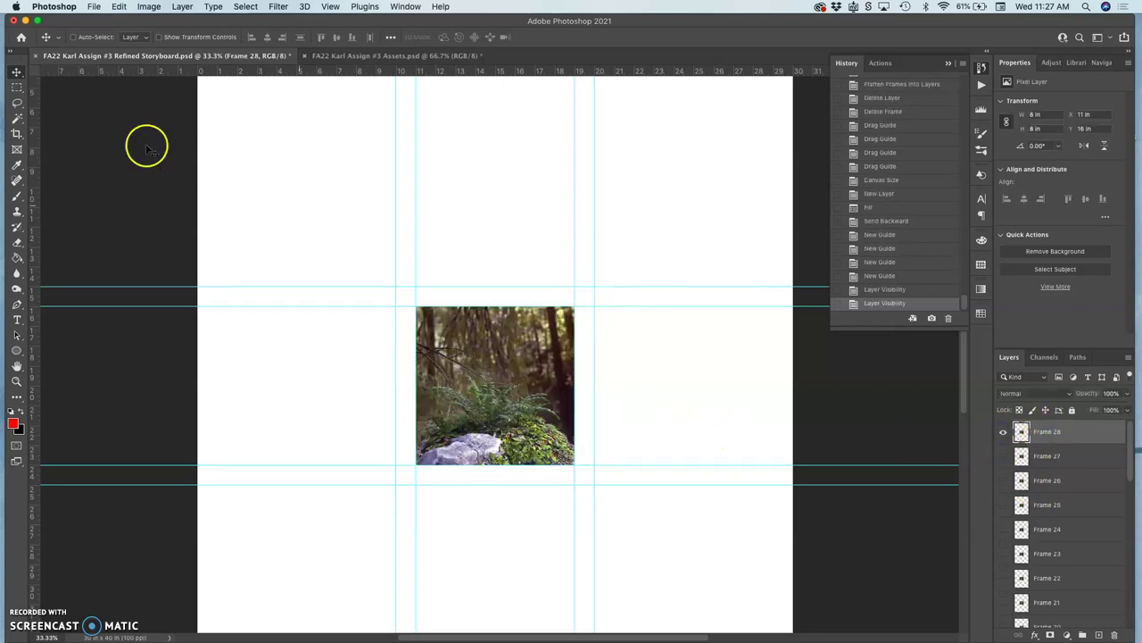
{"action": "left_click_drag", "start_coordinate": [466, 355], "coordinate": [294, 189]}
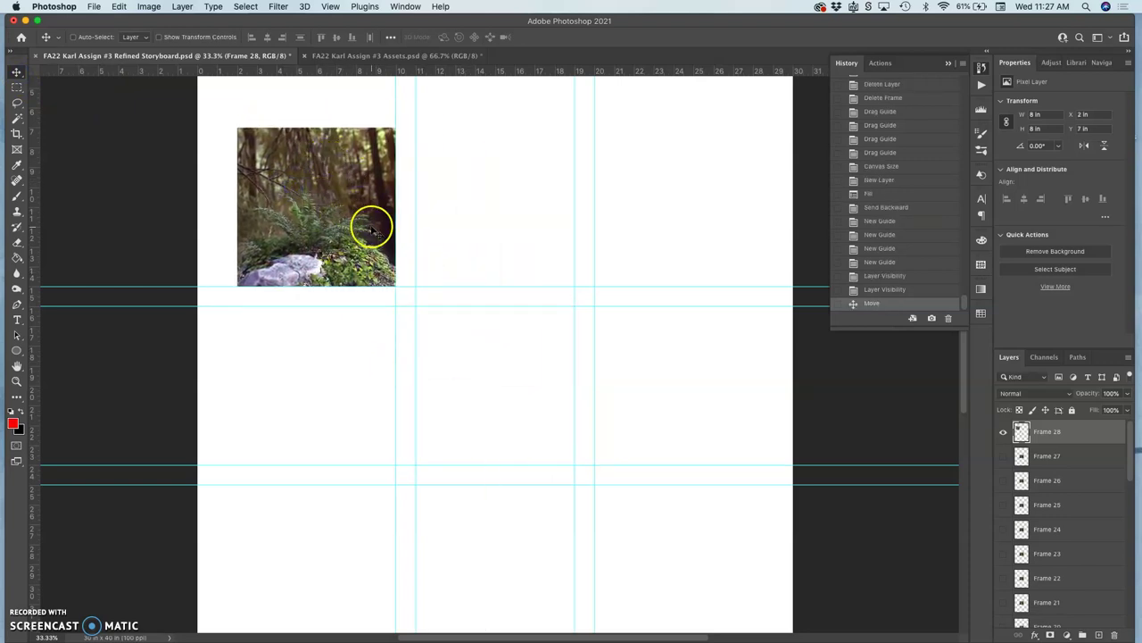
Step: Preview Frames 27 through 22 one by one, leaving Frame 21's wolf visible in the centre
{"action": "left_click", "coordinate": [1003, 456]}
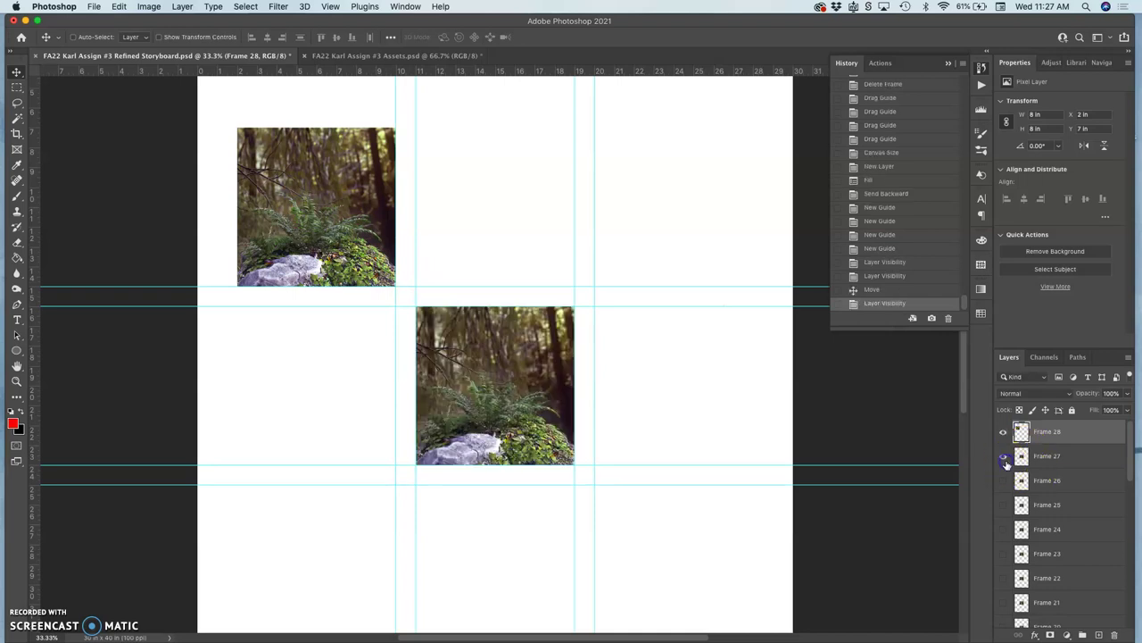
{"action": "left_click", "coordinate": [1003, 457]}
{"action": "left_click", "coordinate": [1003, 457]}
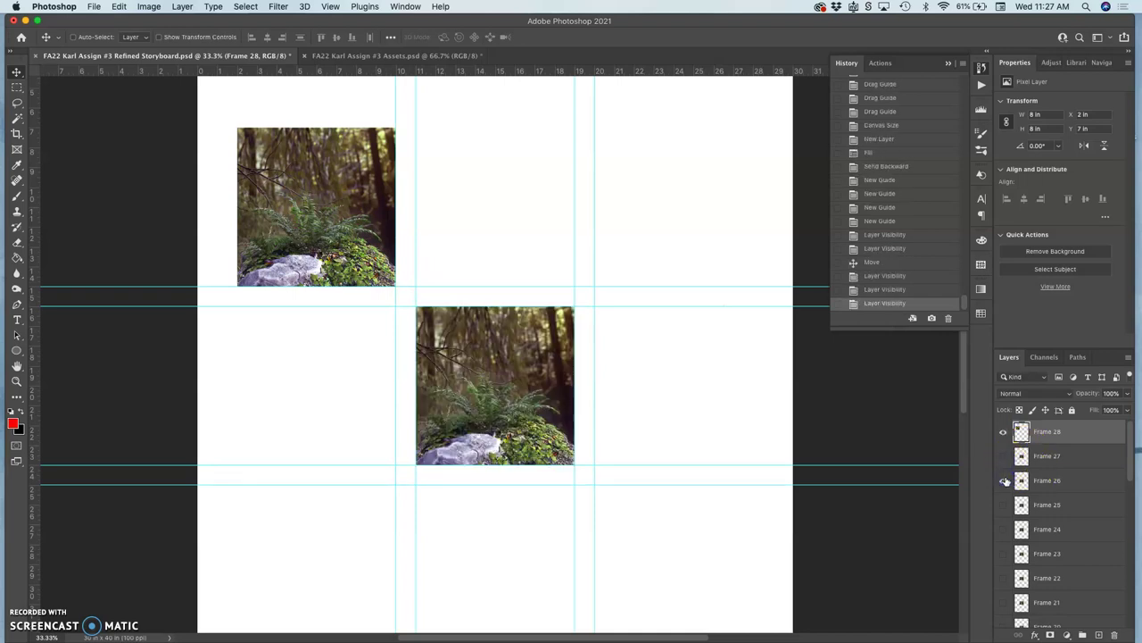
{"action": "left_click", "coordinate": [1003, 457]}
{"action": "left_click", "coordinate": [1004, 507]}
{"action": "left_click", "coordinate": [1004, 507]}
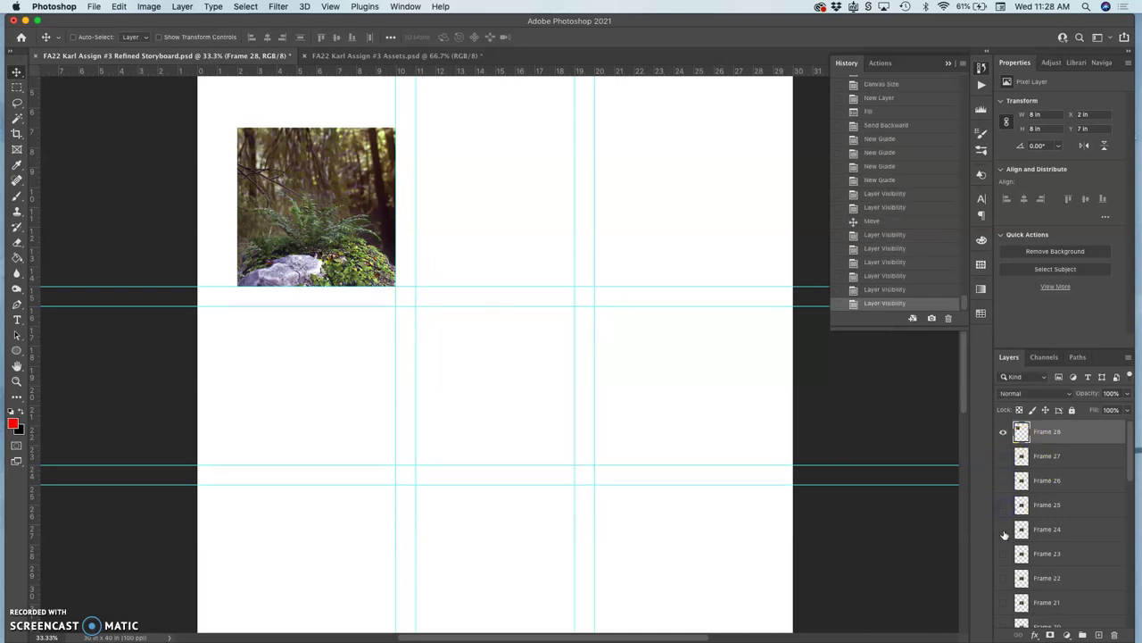
{"action": "left_click", "coordinate": [1003, 530]}
{"action": "left_click", "coordinate": [1004, 531]}
{"action": "left_click", "coordinate": [1003, 555]}
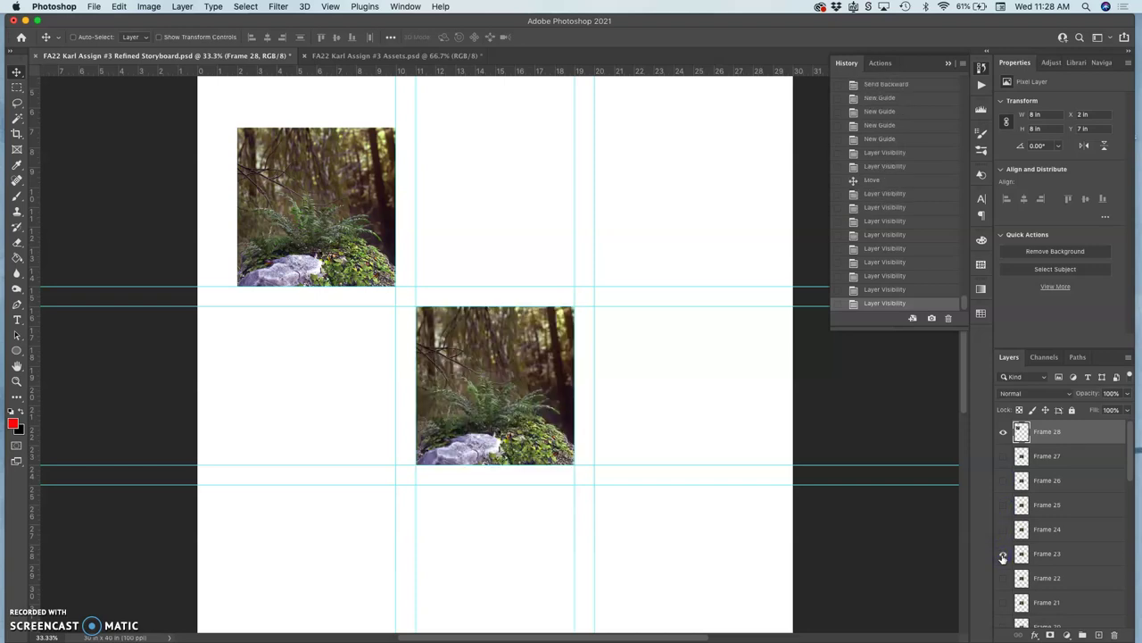
{"action": "left_click", "coordinate": [1004, 556]}
{"action": "left_click", "coordinate": [1004, 580]}
{"action": "scroll", "coordinate": [1004, 578], "scroll_direction": "down", "scroll_amount": 2}
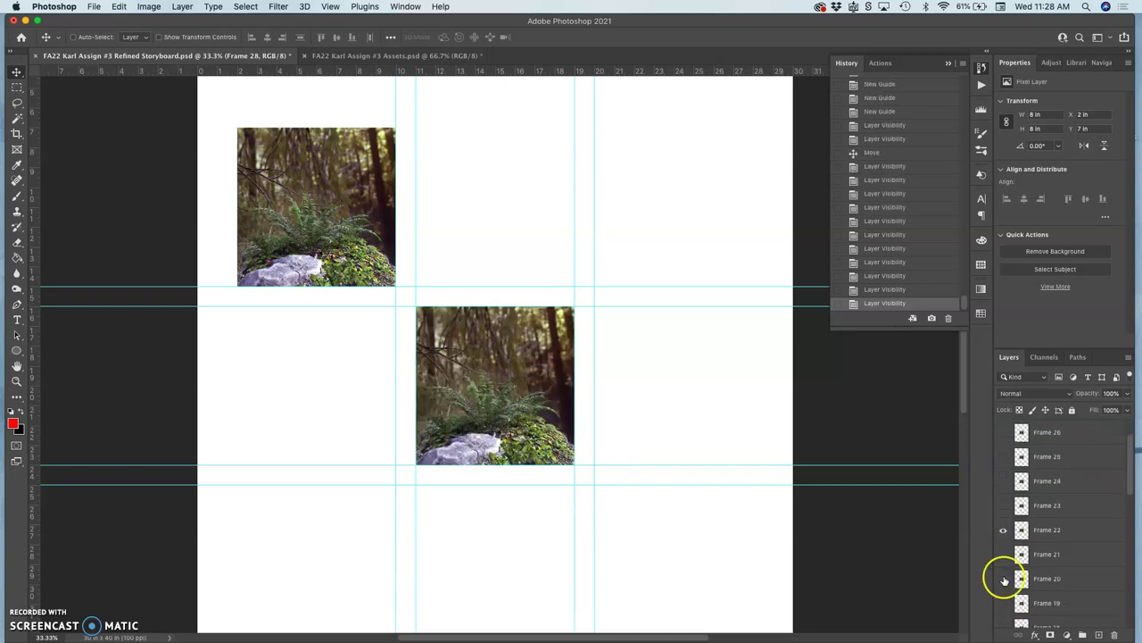
{"action": "left_click", "coordinate": [1004, 530]}
{"action": "left_click", "coordinate": [1004, 555]}
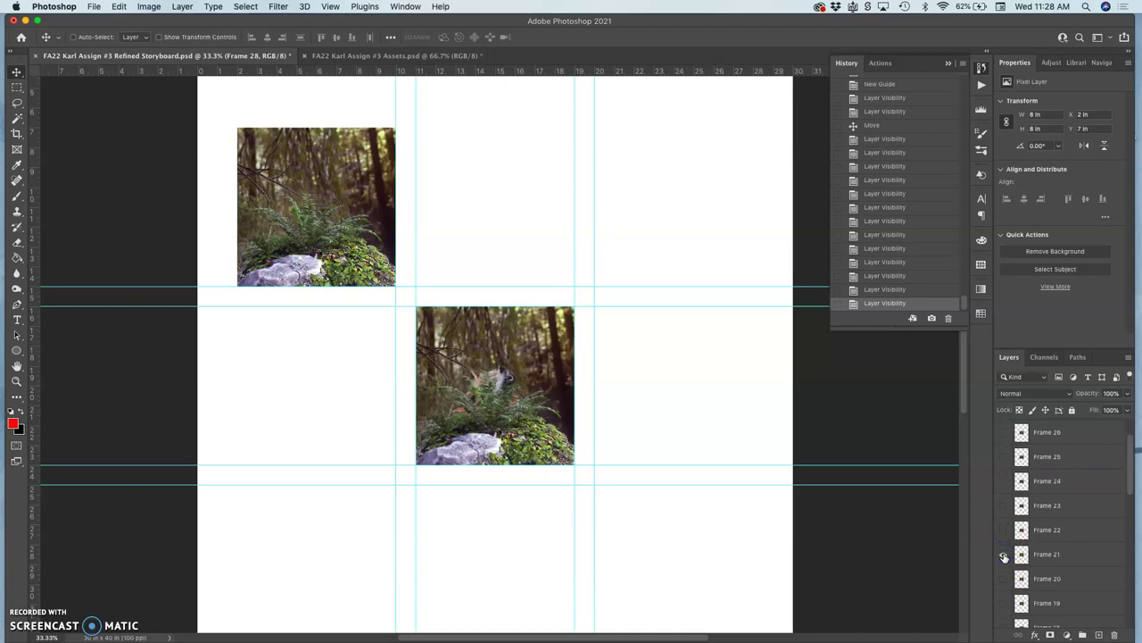
{"action": "left_click", "coordinate": [1003, 555]}
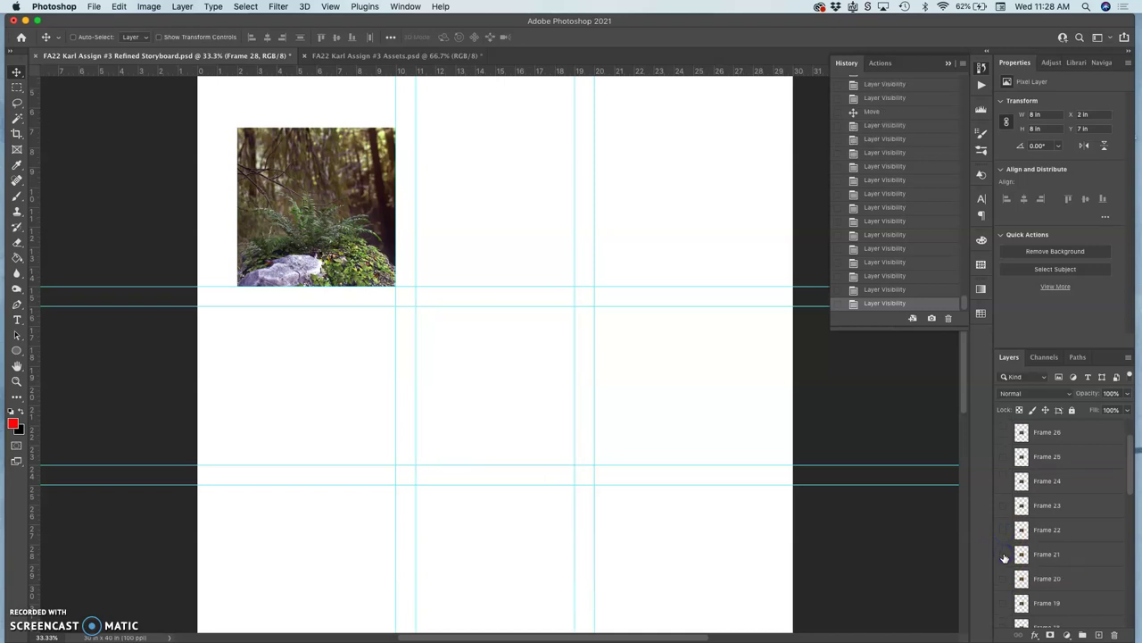
{"action": "left_click", "coordinate": [1003, 555]}
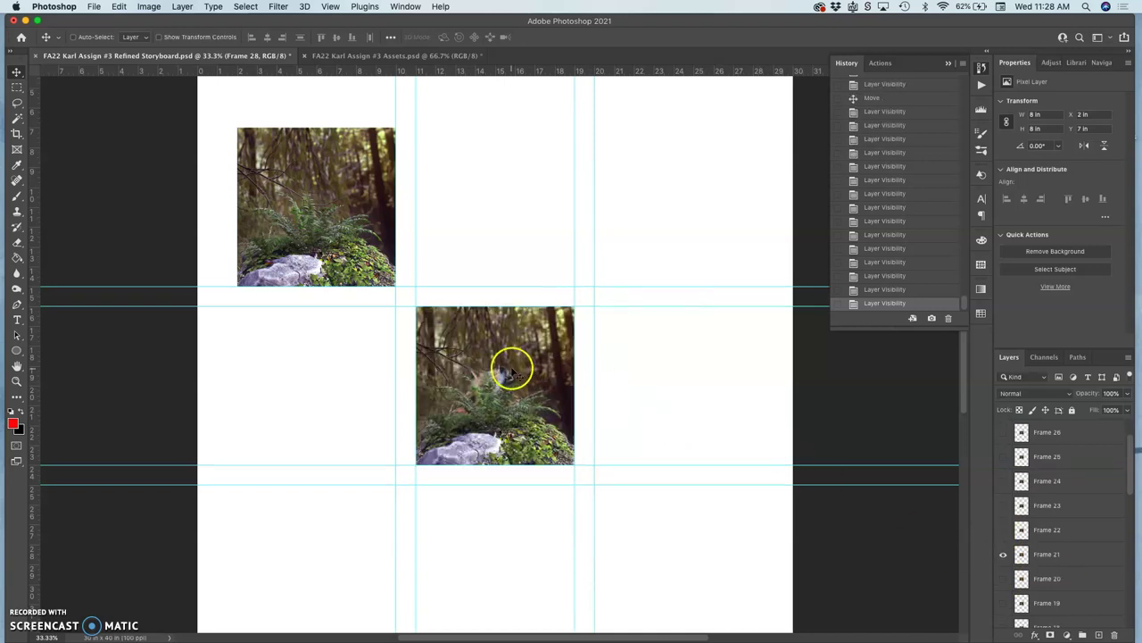
Step: Move the Frame 21 wolf photo into the bottom-right panel
{"action": "left_click", "coordinate": [1044, 554]}
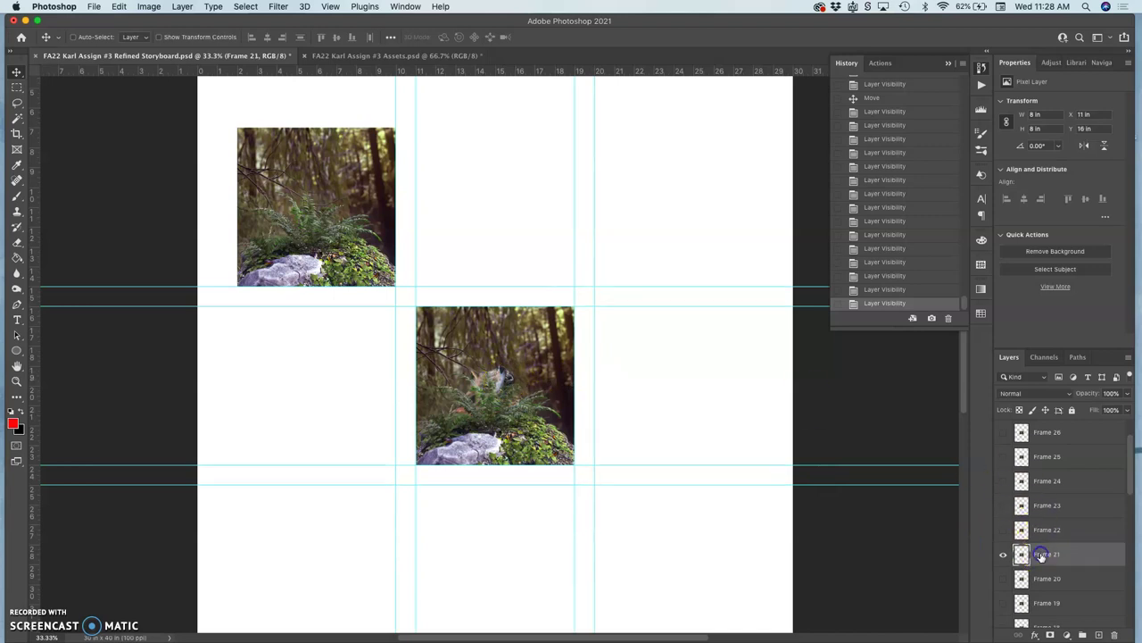
{"action": "scroll", "coordinate": [727, 429], "scroll_direction": "down", "scroll_amount": 2}
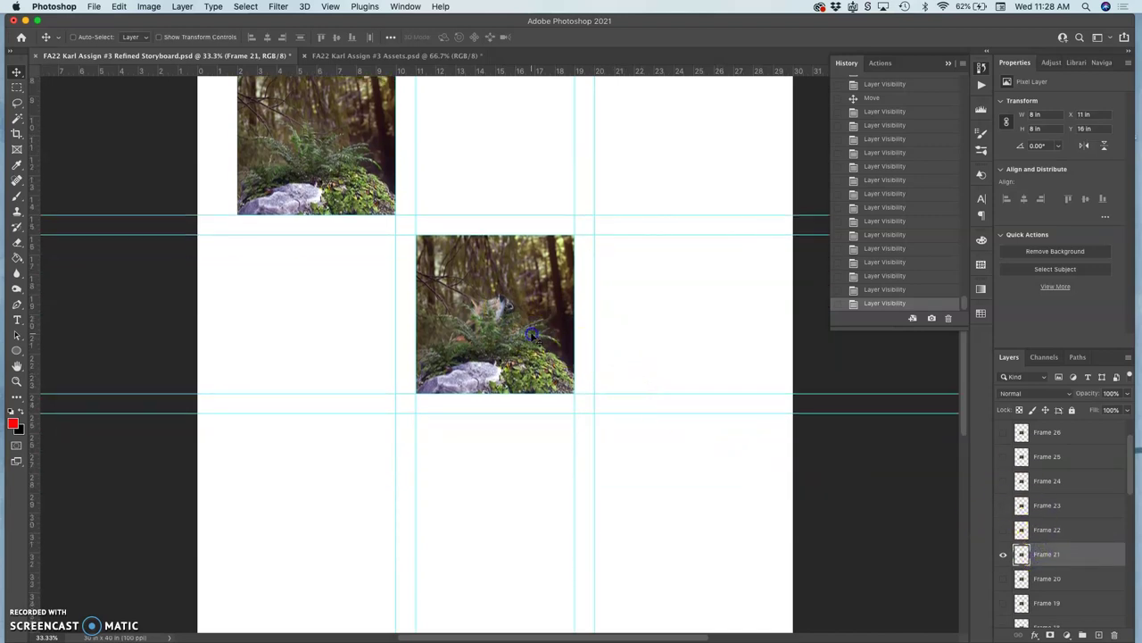
{"action": "left_click_drag", "start_coordinate": [531, 332], "coordinate": [532, 510]}
{"action": "left_click", "coordinate": [1003, 433]}
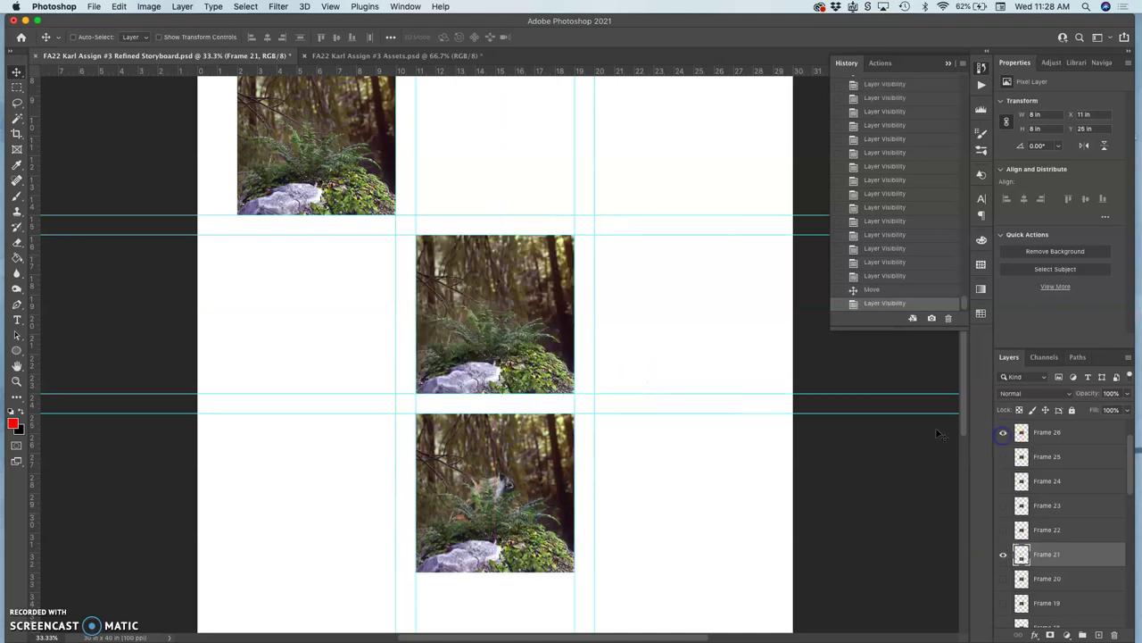
{"action": "left_click_drag", "start_coordinate": [531, 328], "coordinate": [710, 322]}
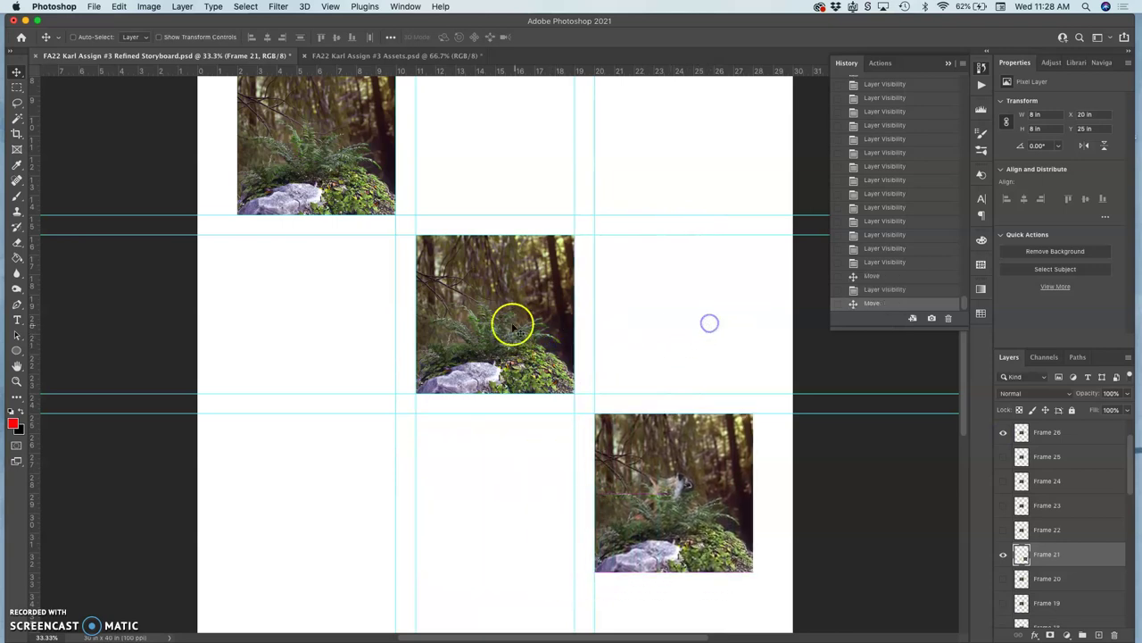
{"action": "left_click", "coordinate": [1005, 433]}
Step: Show Frame 1, snap it into the top-left panel, and hide Frame 28
{"action": "scroll", "coordinate": [1038, 541], "scroll_direction": "down", "scroll_amount": 10}
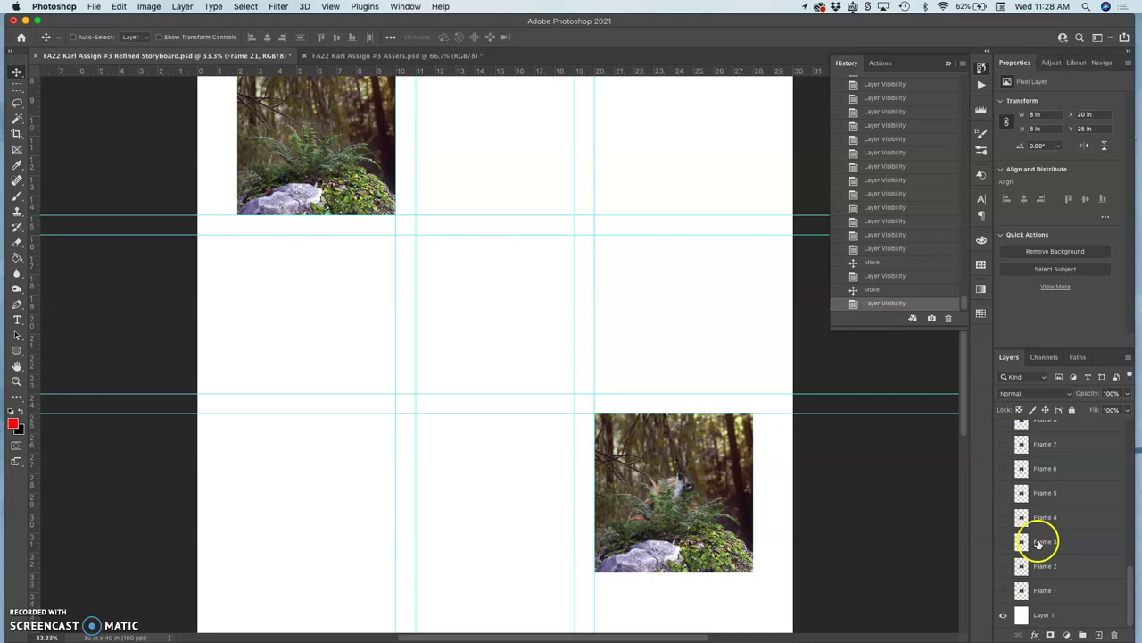
{"action": "left_click", "coordinate": [1003, 594]}
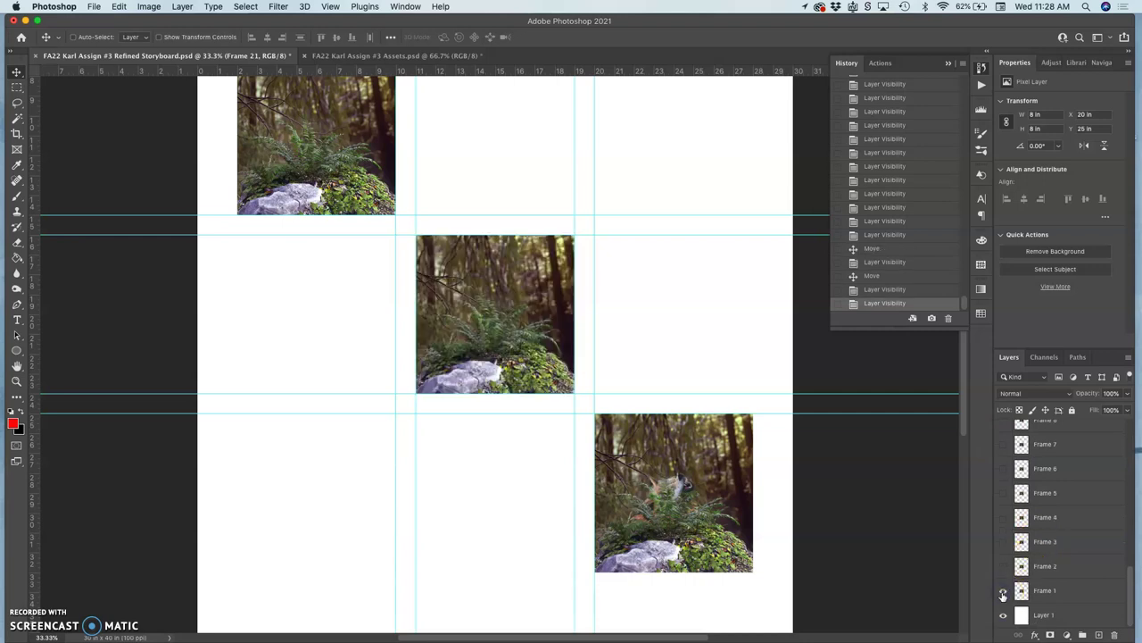
{"action": "left_click", "coordinate": [1047, 592]}
{"action": "left_click", "coordinate": [484, 262]}
{"action": "left_click_drag", "start_coordinate": [483, 304], "coordinate": [332, 170]}
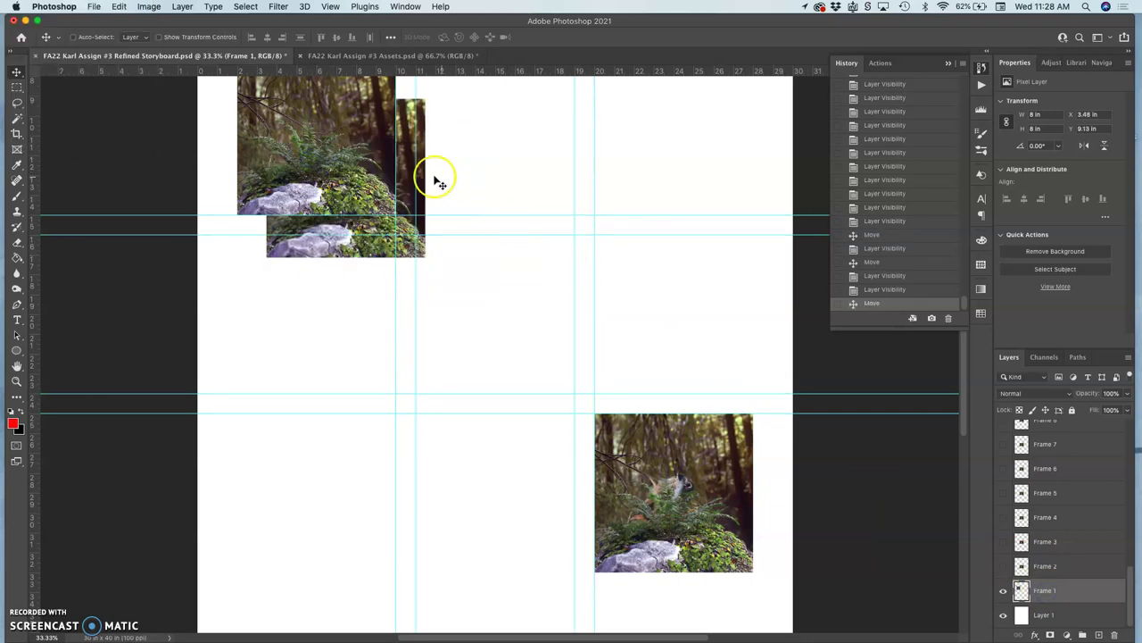
{"action": "scroll", "coordinate": [1104, 548], "scroll_direction": "up", "scroll_amount": 10}
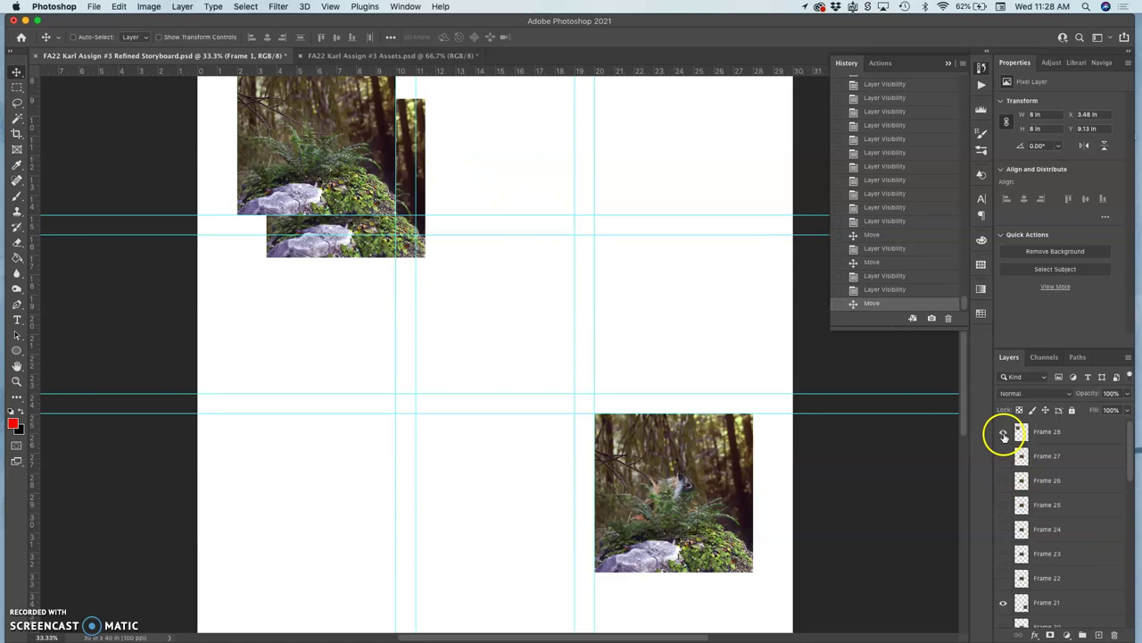
{"action": "left_click", "coordinate": [1003, 431]}
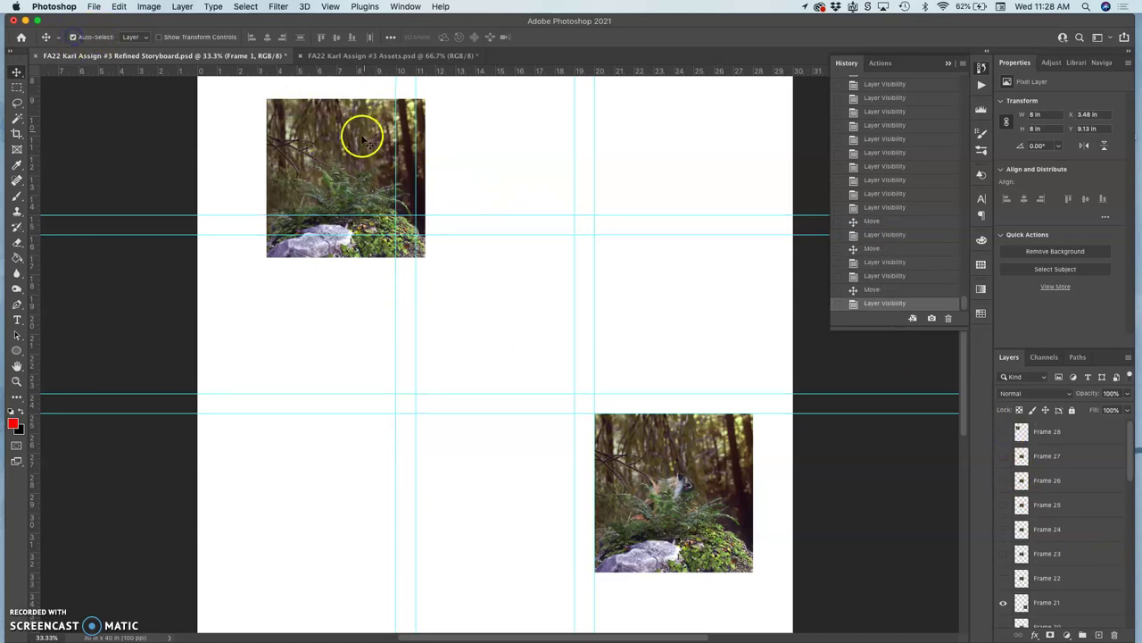
{"action": "left_click_drag", "start_coordinate": [365, 141], "coordinate": [323, 109]}
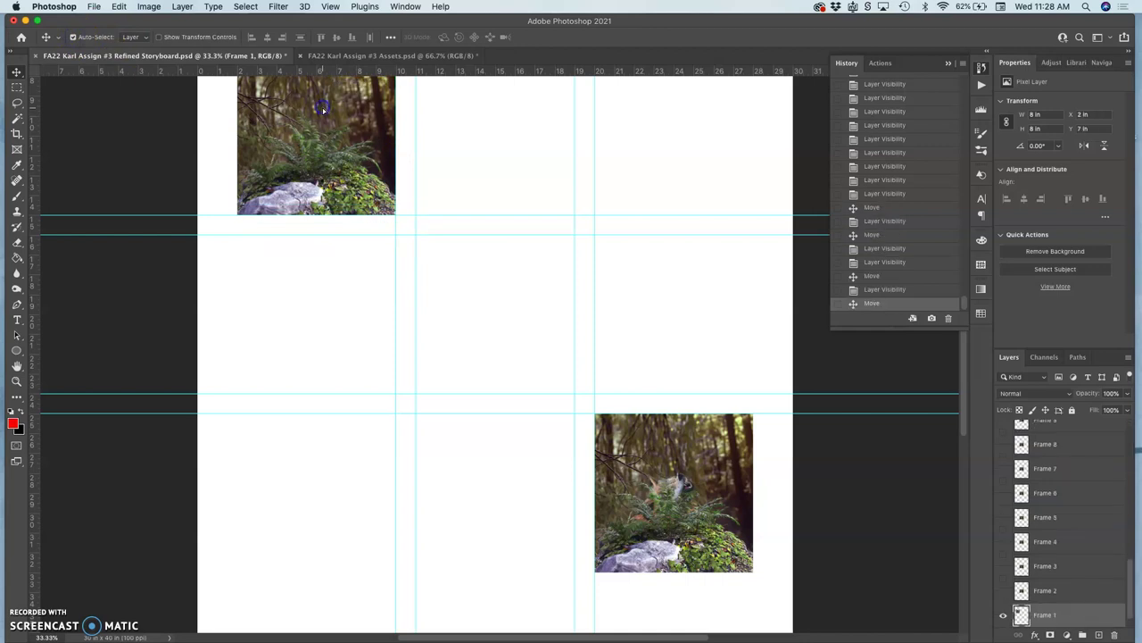
{"action": "scroll", "coordinate": [365, 190], "scroll_direction": "up", "scroll_amount": 5}
{"action": "scroll", "coordinate": [365, 192], "scroll_direction": "down", "scroll_amount": 5}
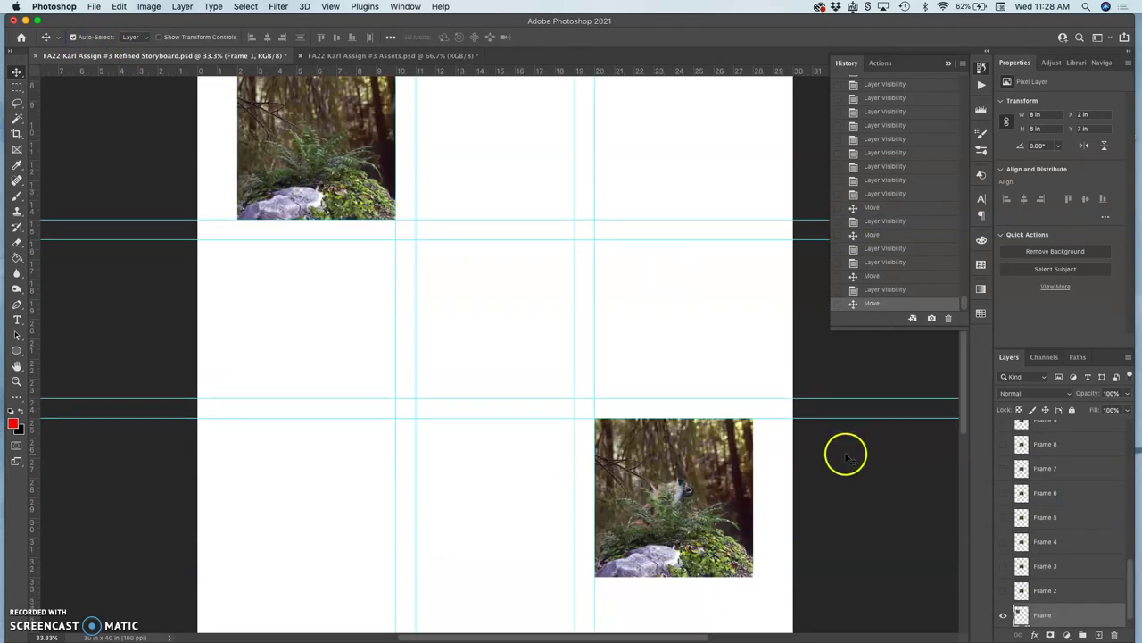